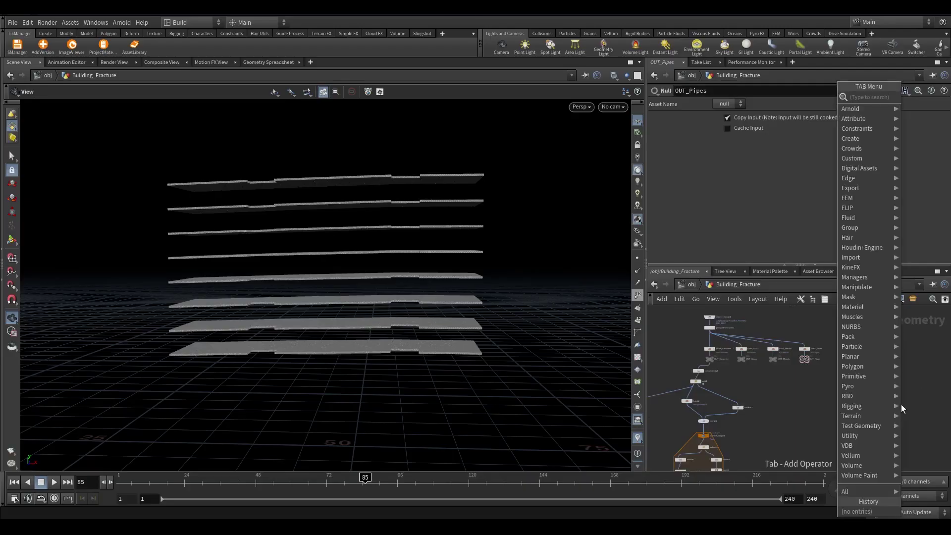
{"action": "type", "text": "rbd"}
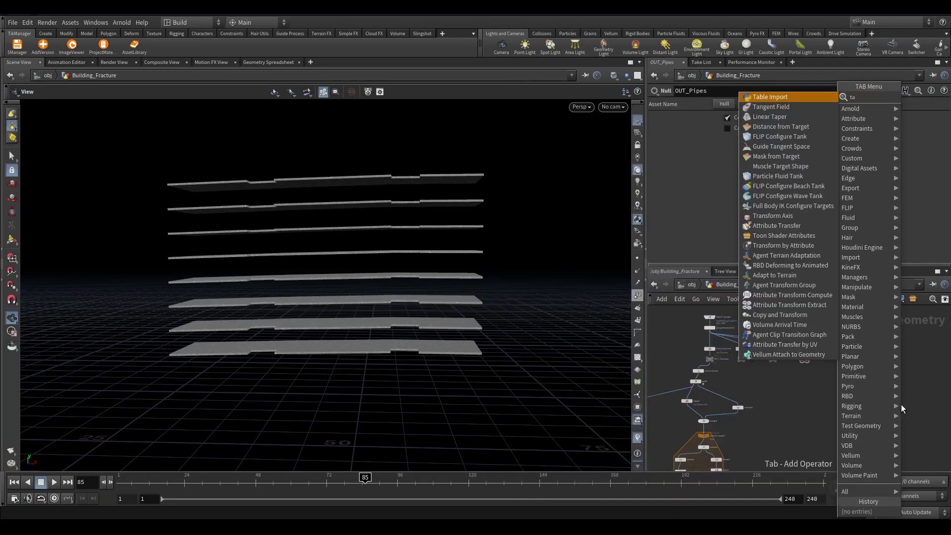
{"action": "type", "text": "obj mer"}
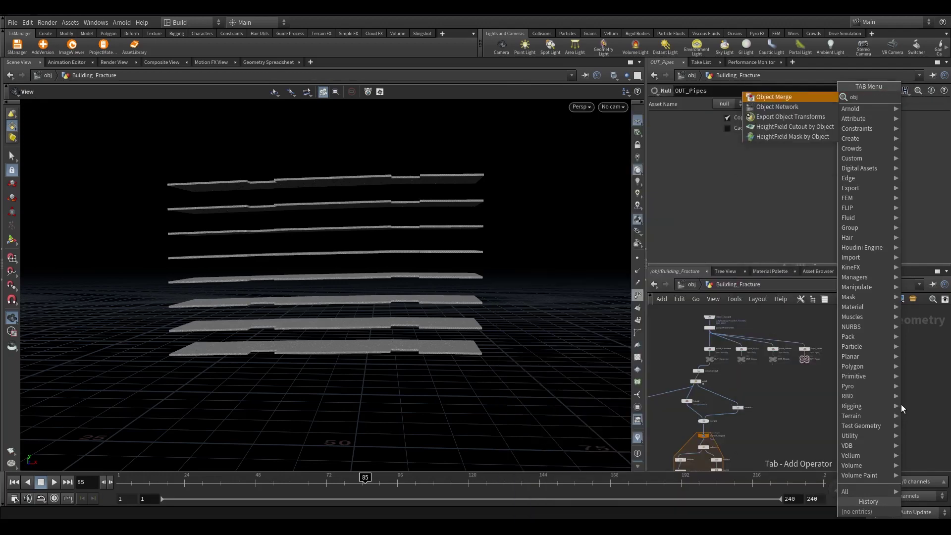
- Add an Object Merge that pulls in OUT_Glass, display it, and inspect the glass windows
{"action": "key", "text": "Return"}
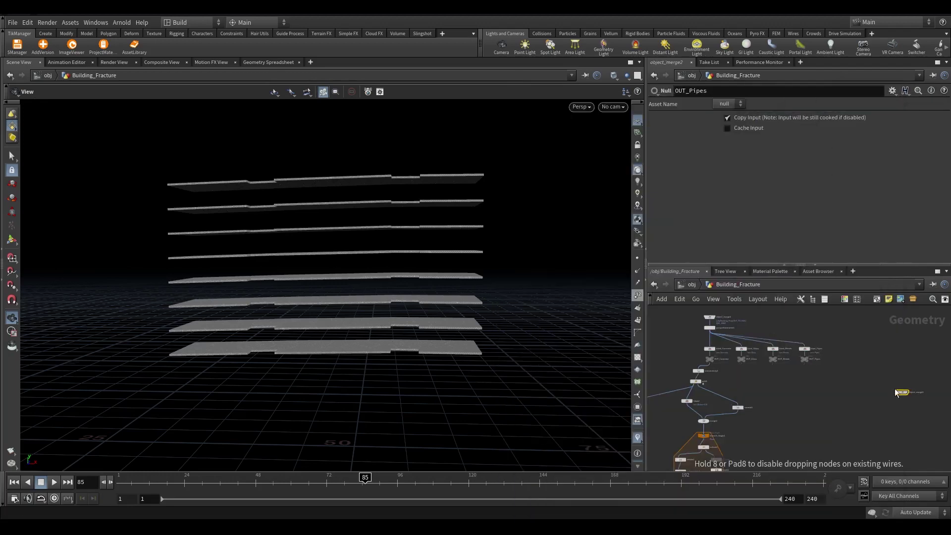
{"action": "left_click", "coordinate": [902, 392]}
{"action": "left_click_drag", "start_coordinate": [740, 359], "coordinate": [818, 144]}
{"action": "middle_click_drag", "start_coordinate": [923, 407], "coordinate": [827, 378]}
{"action": "scroll", "coordinate": [817, 364], "scroll_direction": "up", "scroll_amount": 5}
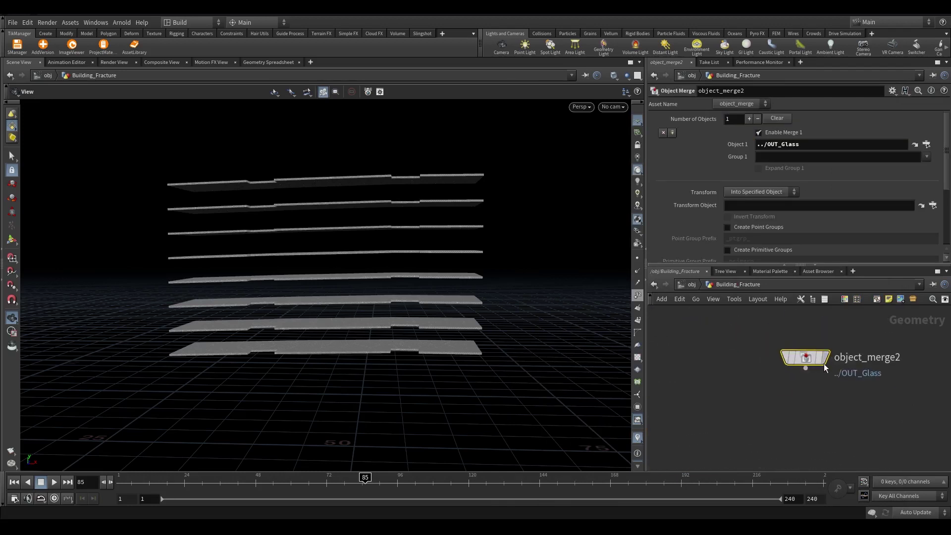
{"action": "left_click", "coordinate": [821, 359]}
{"action": "middle_click", "coordinate": [811, 357]}
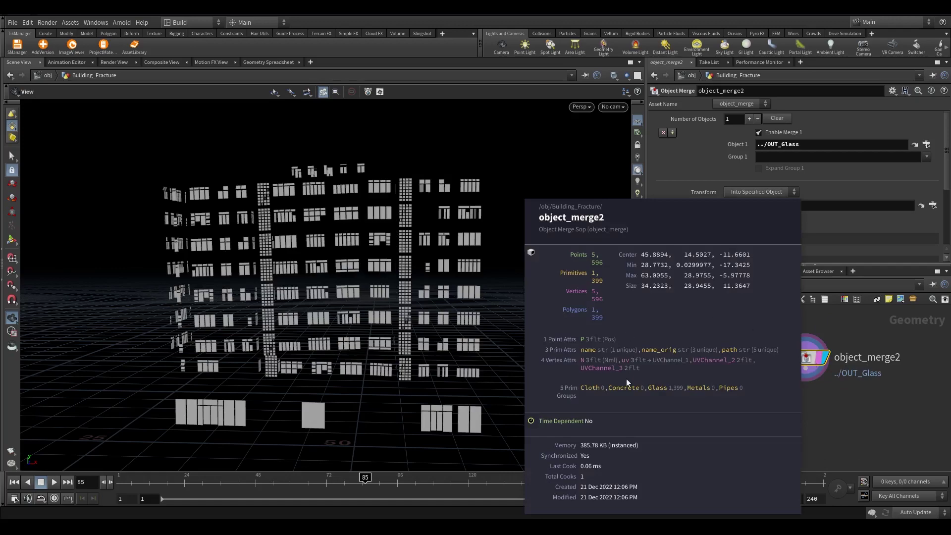
{"action": "left_click_drag", "start_coordinate": [416, 312], "coordinate": [241, 287]}
{"action": "key", "text": "g"}
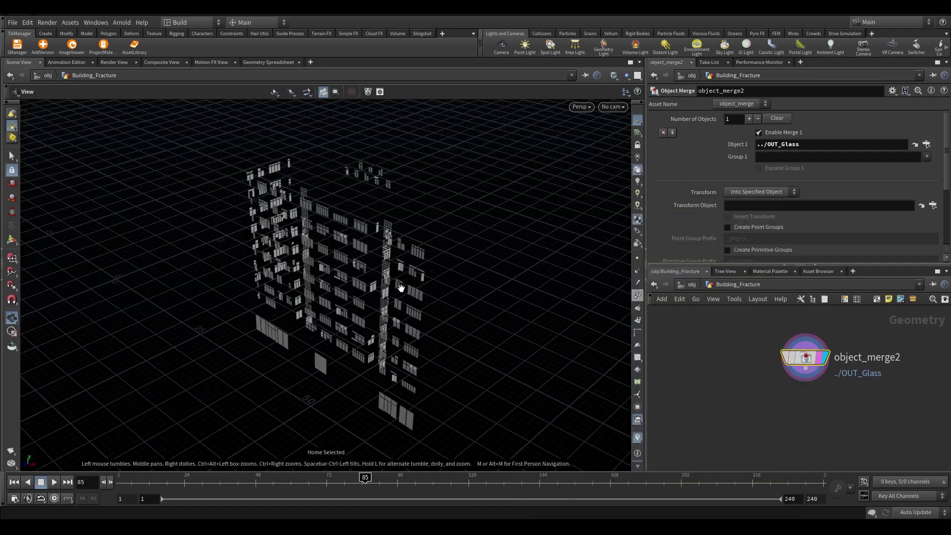
{"action": "left_click_drag", "start_coordinate": [400, 288], "coordinate": [421, 156]}
{"action": "scroll", "coordinate": [564, 213], "scroll_direction": "up", "scroll_amount": 5}
{"action": "scroll", "coordinate": [505, 347], "scroll_direction": "up", "scroll_amount": 2}
{"action": "scroll", "coordinate": [505, 347], "scroll_direction": "down", "scroll_amount": 5}
{"action": "scroll", "coordinate": [446, 327], "scroll_direction": "up", "scroll_amount": 4}
{"action": "scroll", "coordinate": [437, 319], "scroll_direction": "up", "scroll_amount": 2}
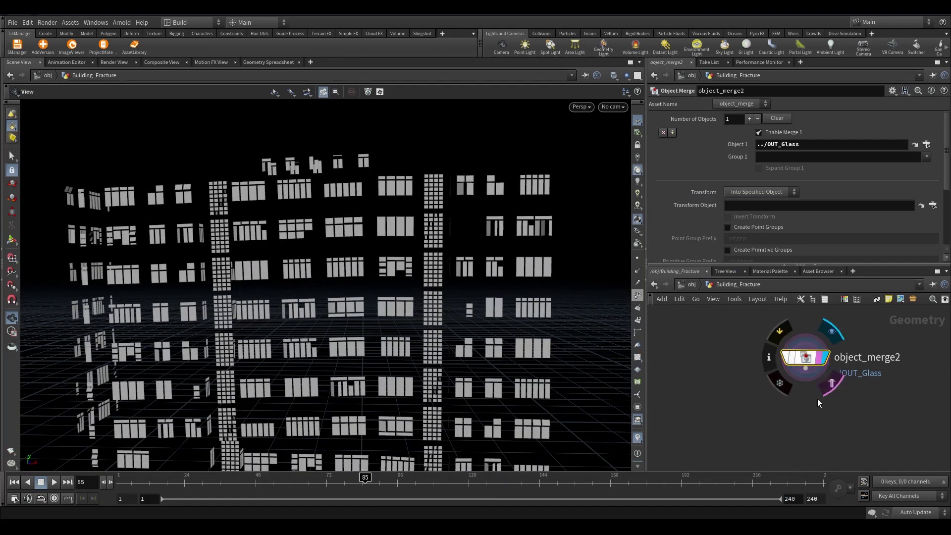
- Add a Connectivity node and a For-Each Connected Piece loop after the merge
{"action": "key", "text": "Tab"}
{"action": "type", "text": "conne"}
{"action": "key", "text": "BackSpace"}
{"action": "key", "text": "BackSpace"}
{"action": "key", "text": "BackSpace"}
{"action": "type", "text": "for"}
{"action": "key", "text": "Return"}
- Display foreach_begin2 to isolate glass pane piece 0 and view it edge-on
{"action": "left_click", "coordinate": [879, 346]}
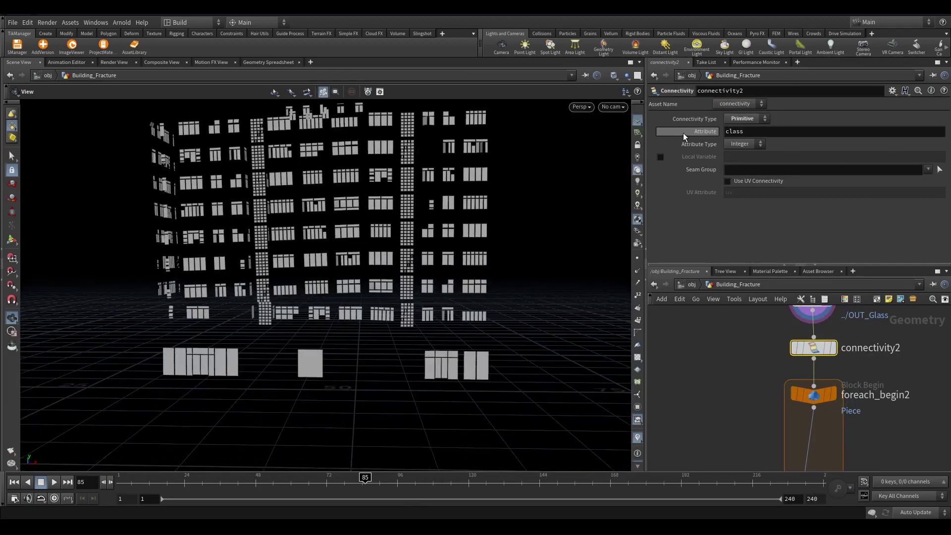
{"action": "scroll", "coordinate": [832, 399], "scroll_direction": "up", "scroll_amount": 2}
{"action": "left_click", "coordinate": [832, 398]}
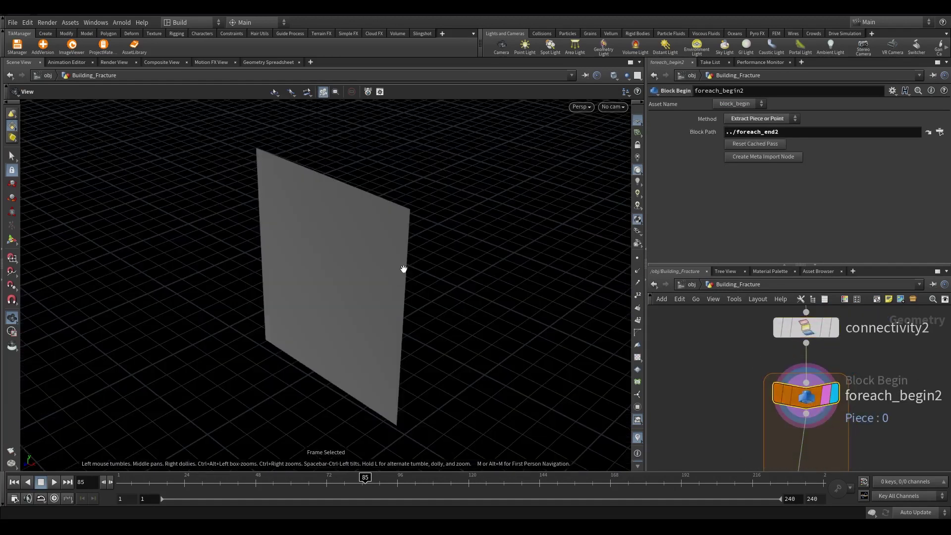
{"action": "middle_click_drag", "start_coordinate": [717, 398], "coordinate": [711, 350]}
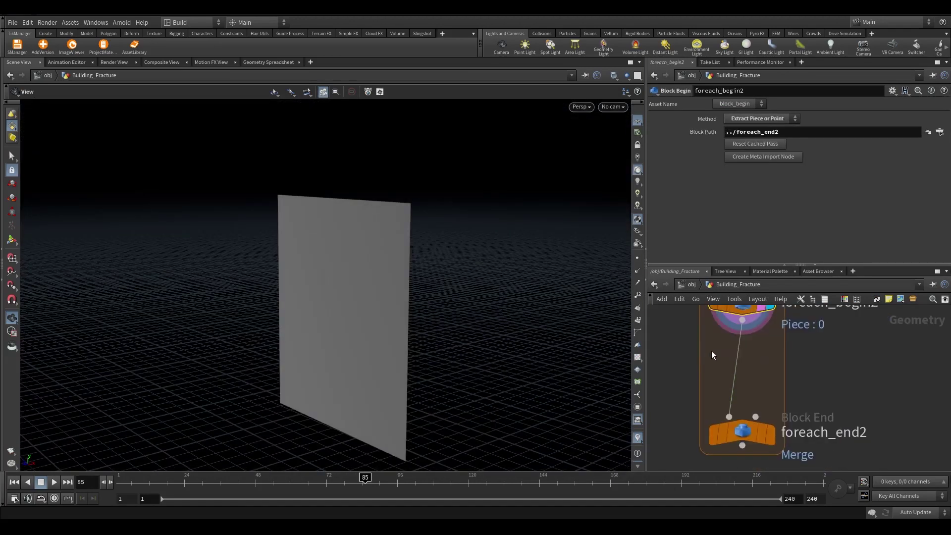
{"action": "key", "text": "Tab"}
{"action": "left_click_drag", "start_coordinate": [420, 259], "coordinate": [368, 272]}
- Insert a PolyExtrude in the loop with distance -0.005 and Output Back enabled
{"action": "key", "text": "Tab"}
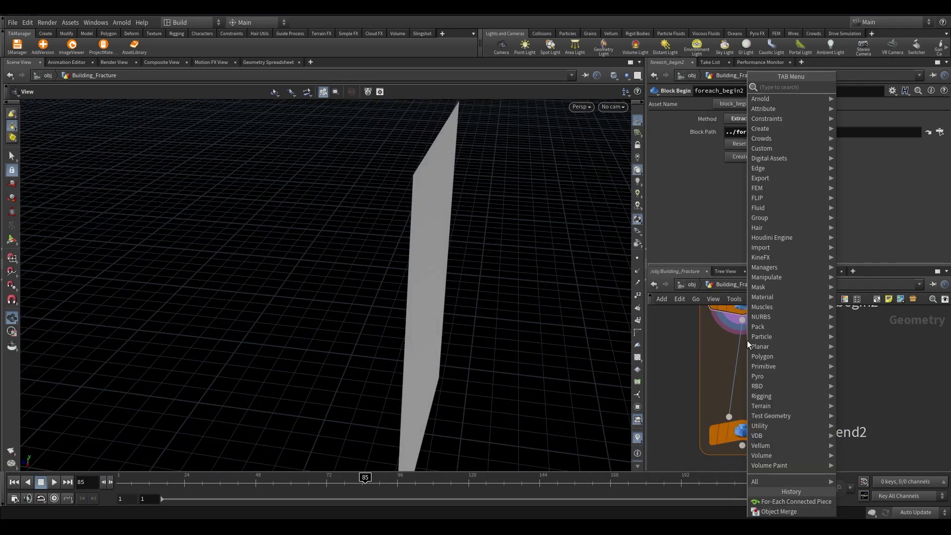
{"action": "type", "text": "polyex"}
{"action": "key", "text": "Return"}
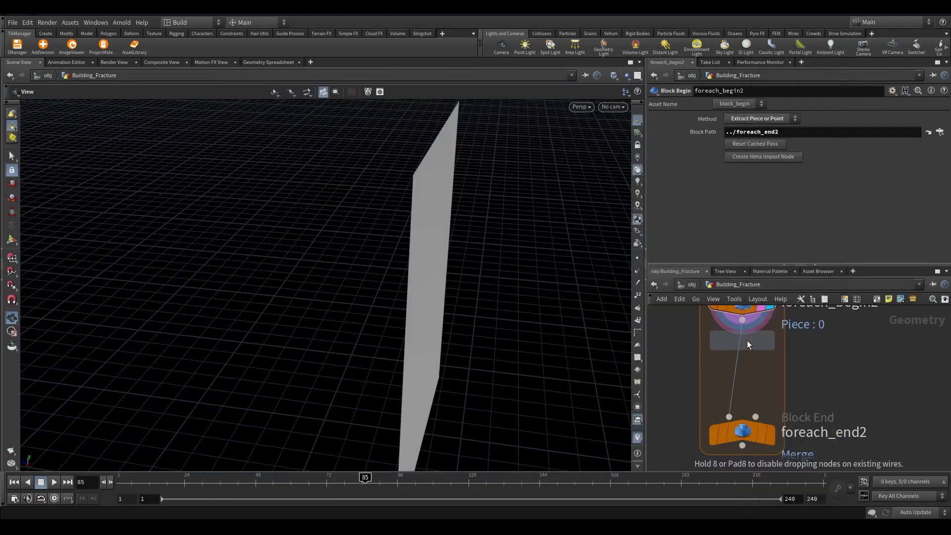
{"action": "left_click", "coordinate": [746, 345]}
{"action": "scroll", "coordinate": [741, 356], "scroll_direction": "up", "scroll_amount": 3}
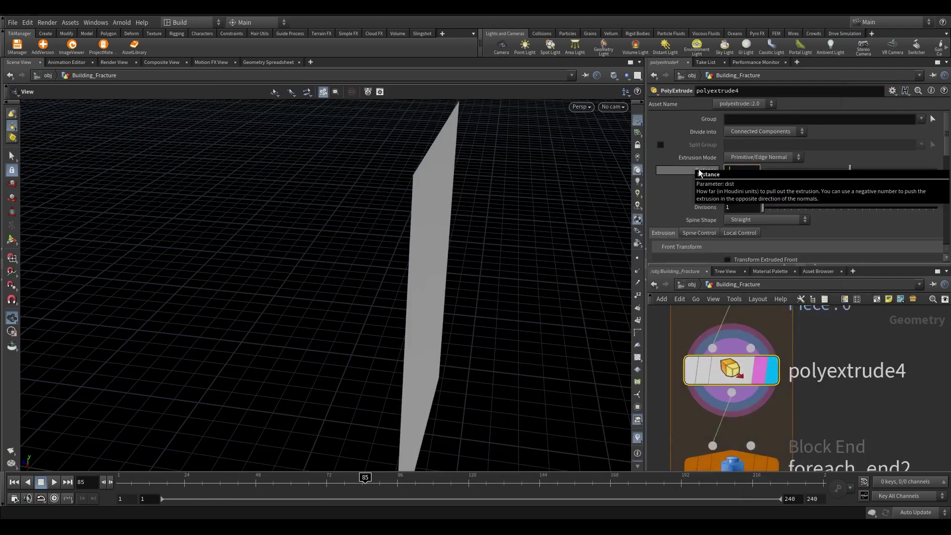
{"action": "left_click", "coordinate": [731, 170]}
{"action": "type", "text": "-0.00"}
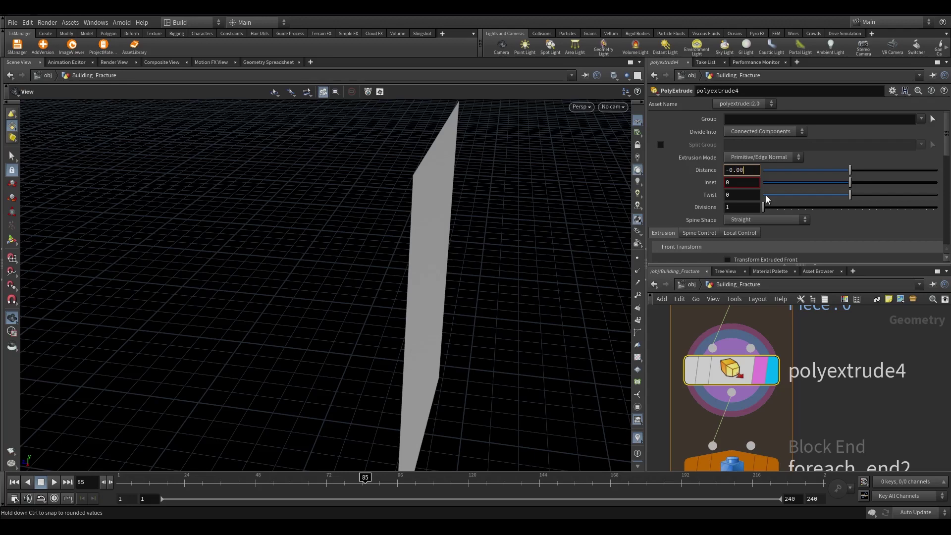
{"action": "type", "text": "5"}
{"action": "key", "text": "Return"}
{"action": "left_click_drag", "start_coordinate": [438, 233], "coordinate": [439, 206]}
{"action": "scroll", "coordinate": [746, 212], "scroll_direction": "down", "scroll_amount": 3}
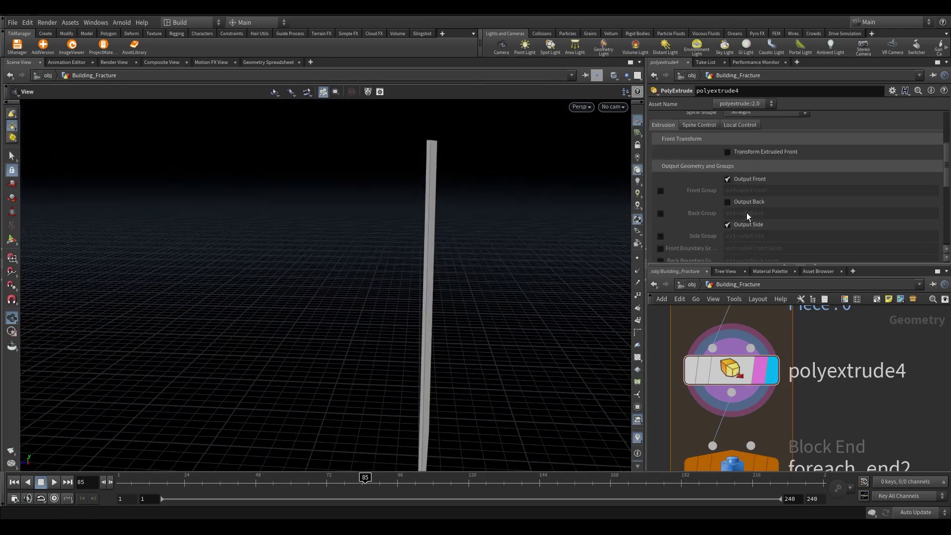
{"action": "mouse_move", "coordinate": [407, 235]}
{"action": "left_mouse_down"}
{"action": "mouse_move", "coordinate": [558, 268]}
{"action": "mouse_move", "coordinate": [401, 262]}
{"action": "left_mouse_up"}
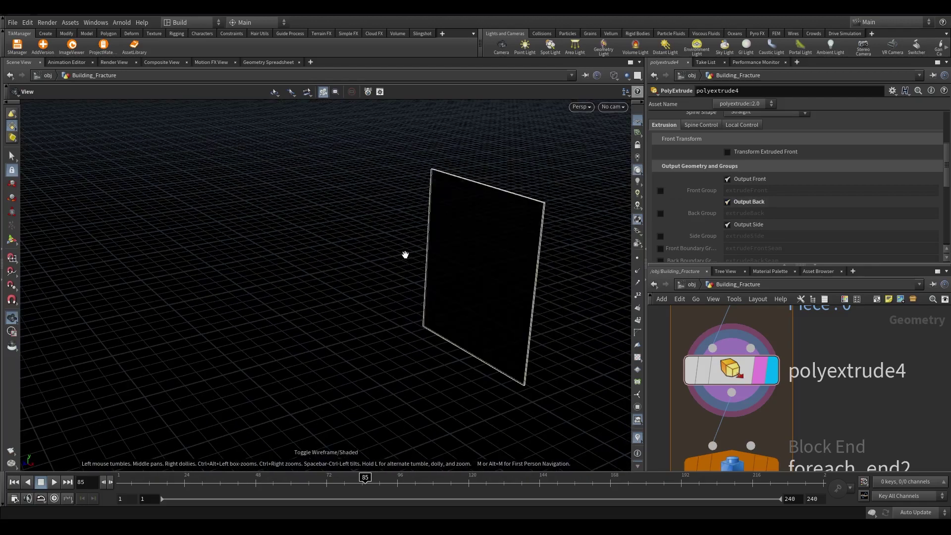
{"action": "scroll", "coordinate": [843, 406], "scroll_direction": "down", "scroll_amount": 1}
{"action": "scroll", "coordinate": [843, 406], "scroll_direction": "down", "scroll_amount": 2}
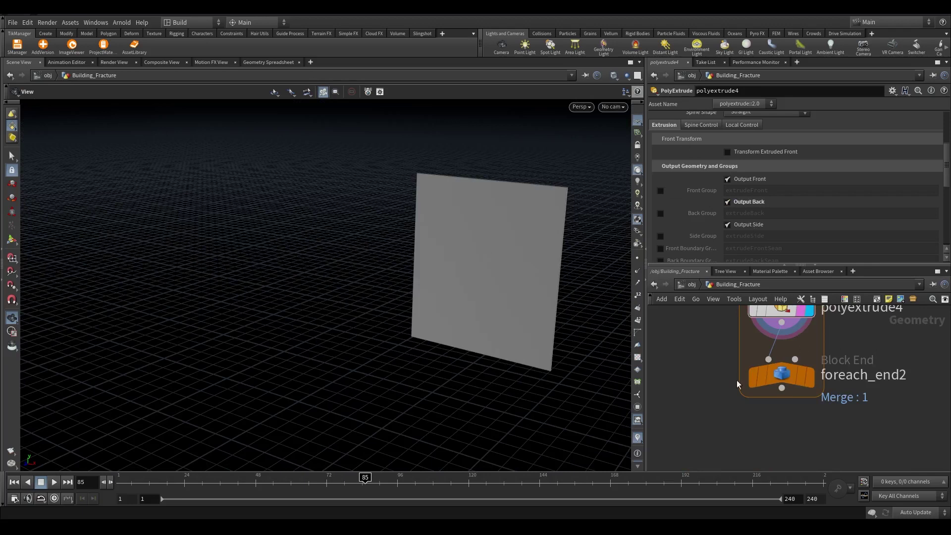
{"action": "scroll", "coordinate": [739, 385], "scroll_direction": "up", "scroll_amount": 2}
{"action": "scroll", "coordinate": [735, 416], "scroll_direction": "down", "scroll_amount": 3}
{"action": "key", "text": "l"}
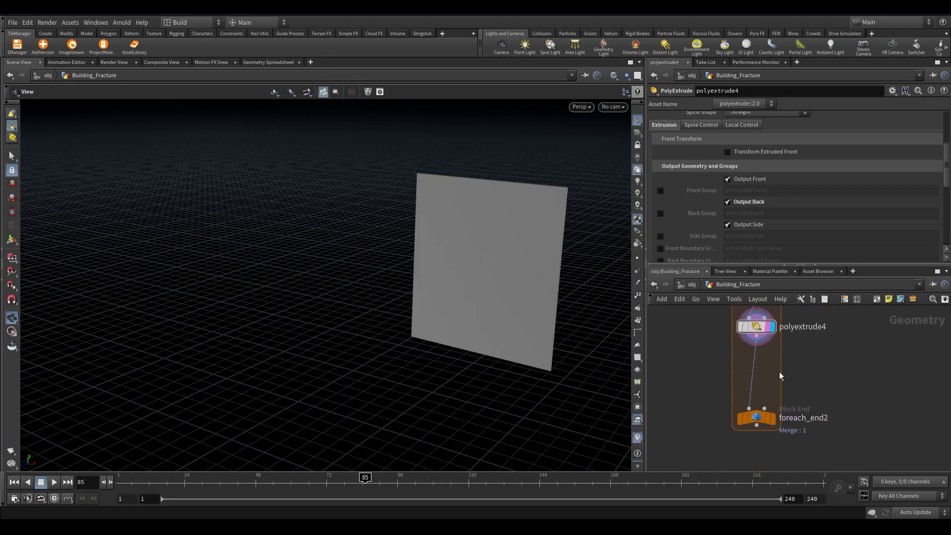
- Insert an RBD Material Fracture before foreach_end2, with material type Glass and piece prefix _glass
{"action": "key", "text": "Tab"}
{"action": "type", "text": "rbd mat"}
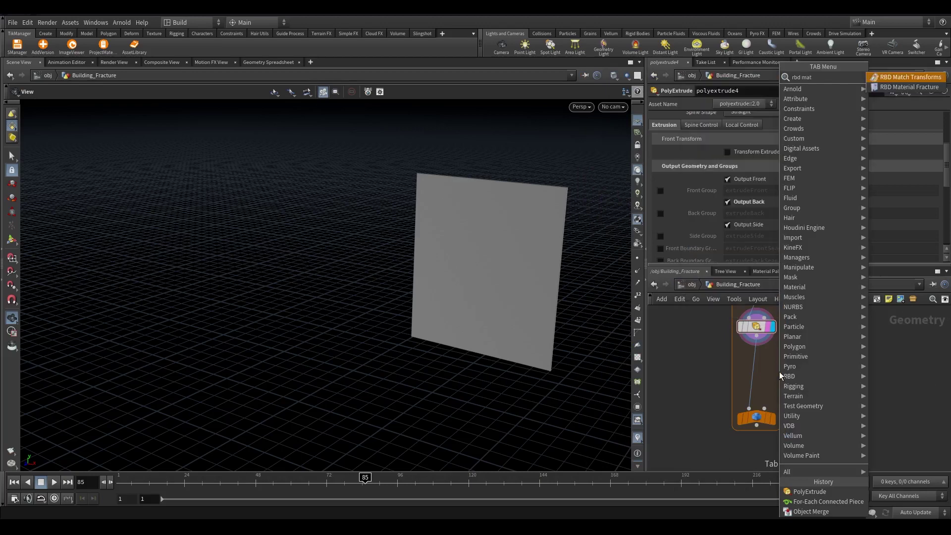
{"action": "key", "text": "Down"}
{"action": "key", "text": "Return"}
{"action": "left_click", "coordinate": [779, 372]}
{"action": "scroll", "coordinate": [779, 372], "scroll_direction": "up", "scroll_amount": 3}
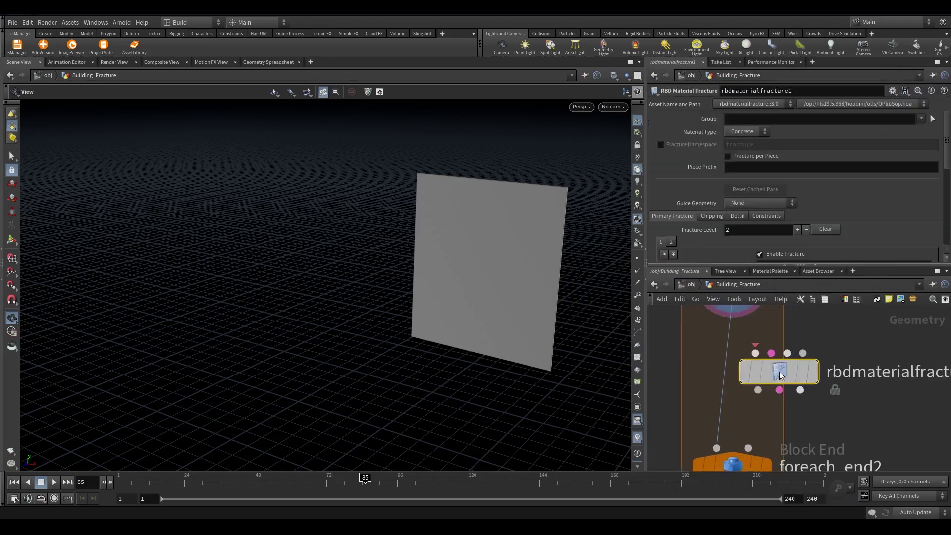
{"action": "left_click_drag", "start_coordinate": [779, 375], "coordinate": [732, 360]}
{"action": "left_click", "coordinate": [746, 131]}
{"action": "left_click", "coordinate": [739, 148]}
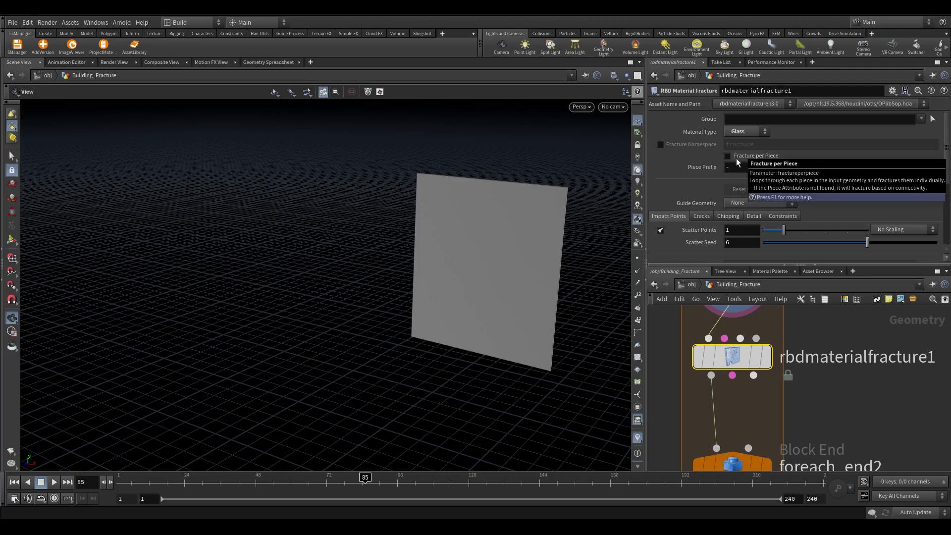
{"action": "left_click", "coordinate": [727, 166]}
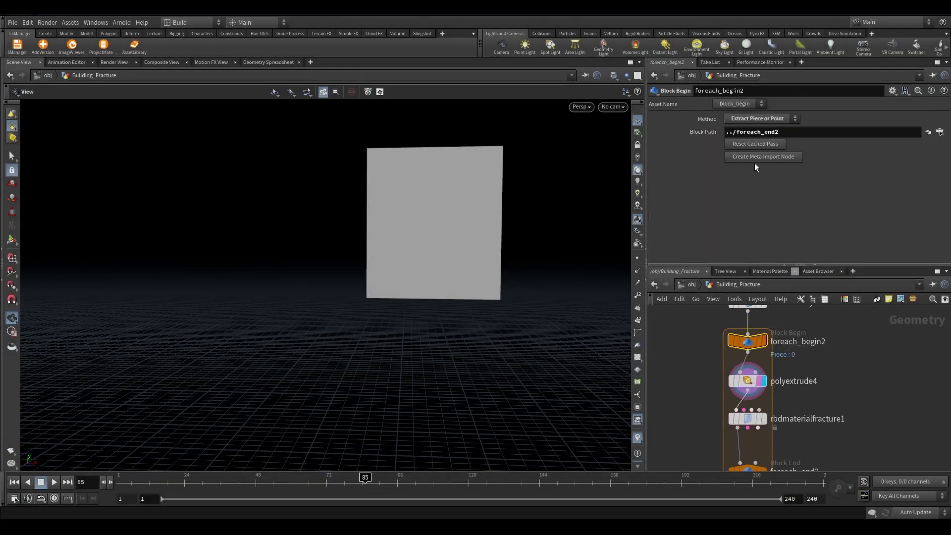
- Create the foreach_begin2 metadata import node and place it beside the loop start
{"action": "left_click", "coordinate": [755, 157]}
{"action": "mouse_move", "coordinate": [830, 392]}
{"action": "middle_mouse_down"}
{"action": "mouse_move", "coordinate": [817, 368]}
{"action": "mouse_move", "coordinate": [806, 369]}
{"action": "middle_mouse_up"}
{"action": "left_click", "coordinate": [755, 380]}
{"action": "left_click", "coordinate": [862, 327]}
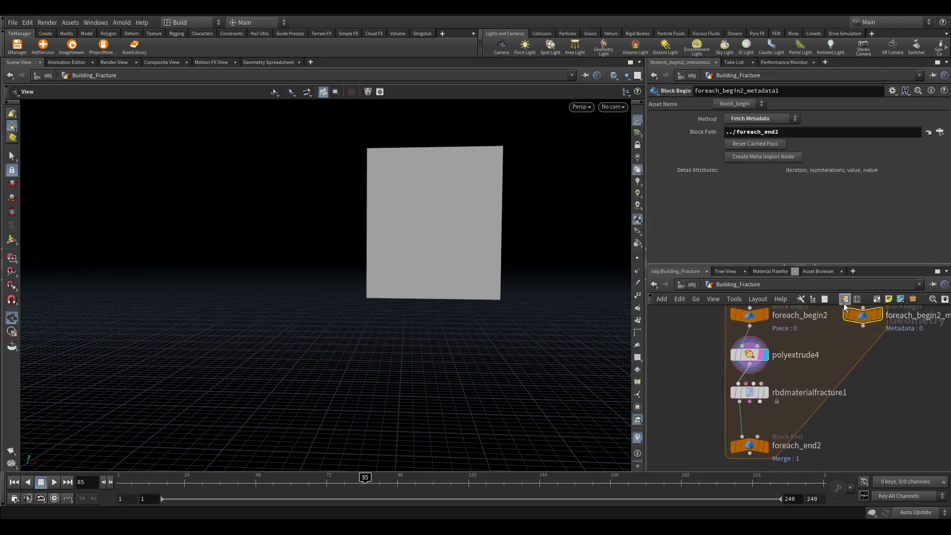
{"action": "left_click_drag", "start_coordinate": [847, 382], "coordinate": [709, 414]}
{"action": "middle_click_drag", "start_coordinate": [708, 414], "coordinate": [713, 339]}
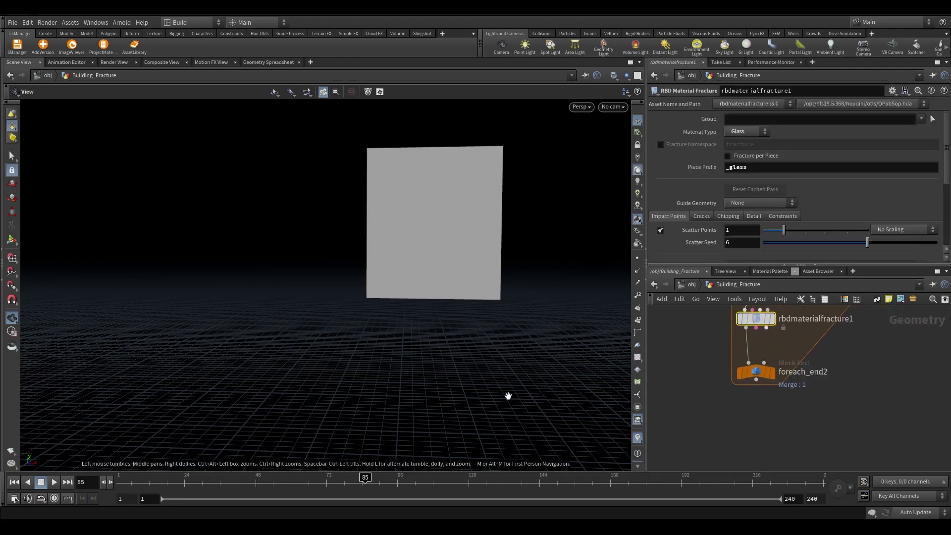
- Display foreach_end2 in wireframe to inspect the glass pane's crack lines
{"action": "left_click", "coordinate": [755, 372]}
{"action": "mouse_move", "coordinate": [399, 333]}
{"action": "left_mouse_down"}
{"action": "mouse_move", "coordinate": [369, 329]}
{"action": "mouse_move", "coordinate": [350, 307]}
{"action": "left_mouse_up"}
{"action": "key", "text": "w"}
{"action": "key", "text": "w"}
{"action": "scroll", "coordinate": [344, 317], "scroll_direction": "down", "scroll_amount": 2}
- Give rbdmaterialfracture1 10 radial cracks with number variance 9, and disable edge noise
{"action": "middle_click_drag", "start_coordinate": [719, 325], "coordinate": [720, 380]}
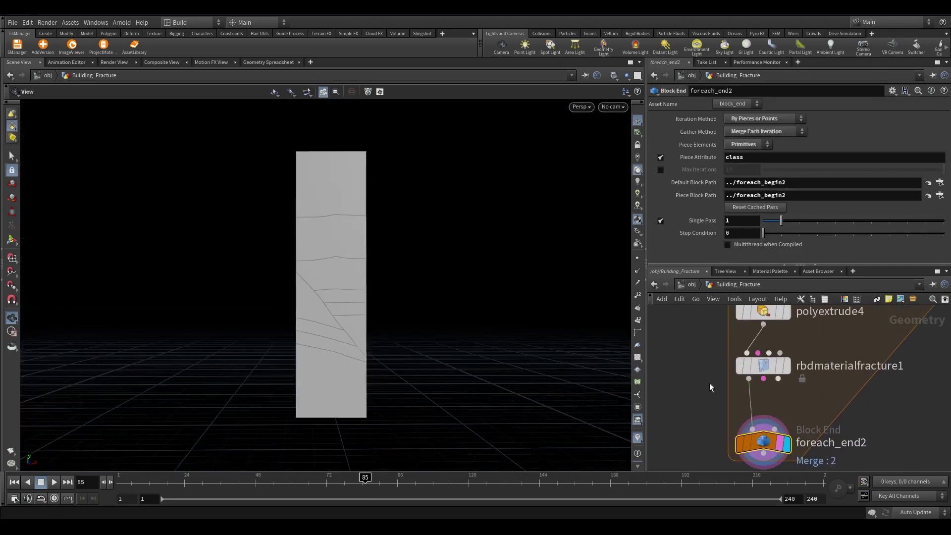
{"action": "left_click", "coordinate": [757, 365]}
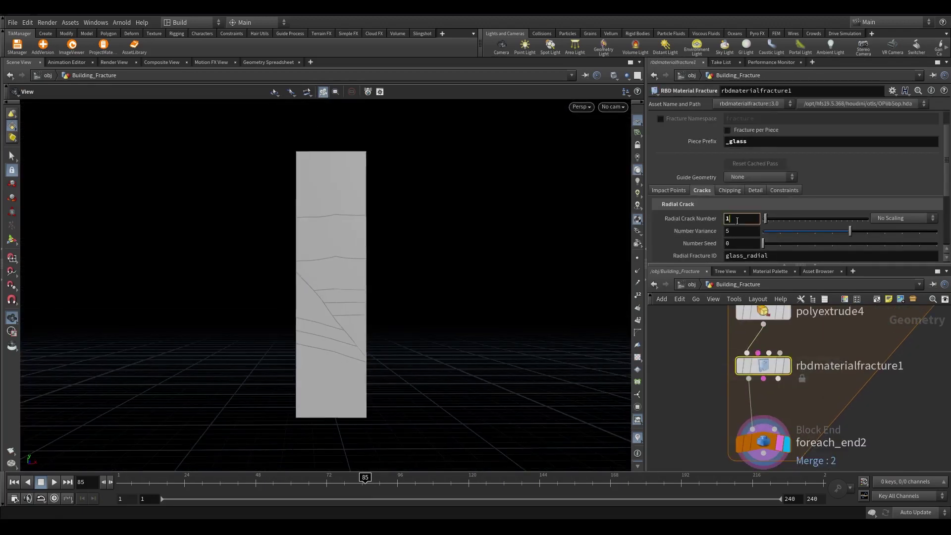
{"action": "key", "text": "Return"}
{"action": "scroll", "coordinate": [382, 318], "scroll_direction": "up", "scroll_amount": 2}
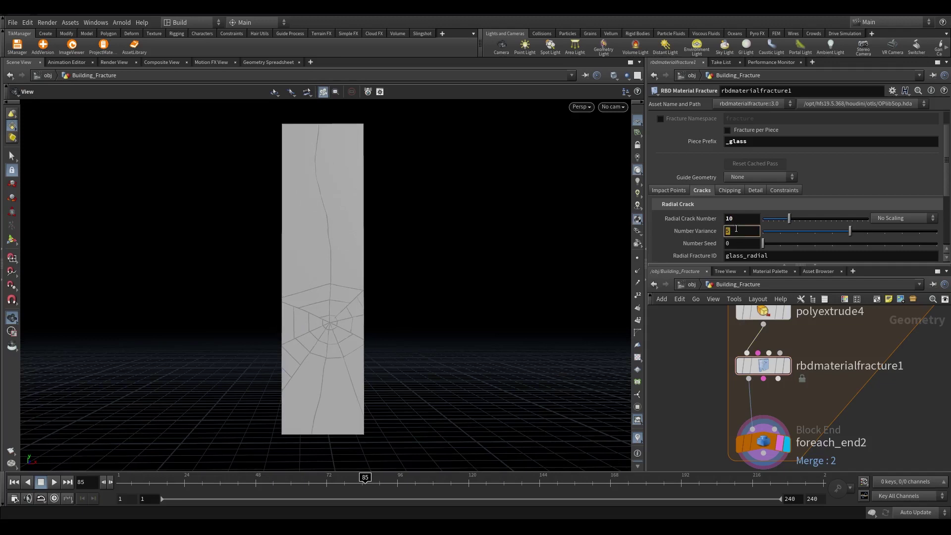
{"action": "key", "text": "Return"}
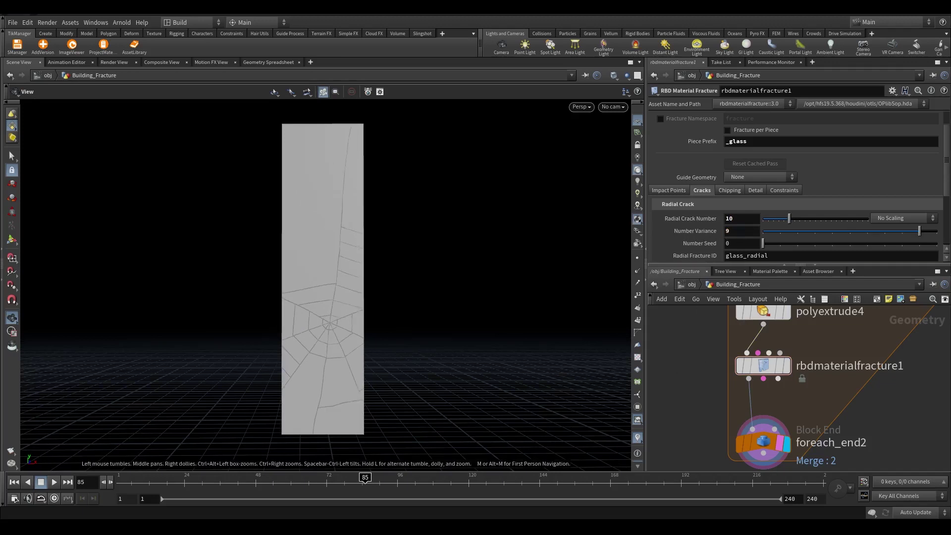
{"action": "left_click", "coordinate": [753, 190]}
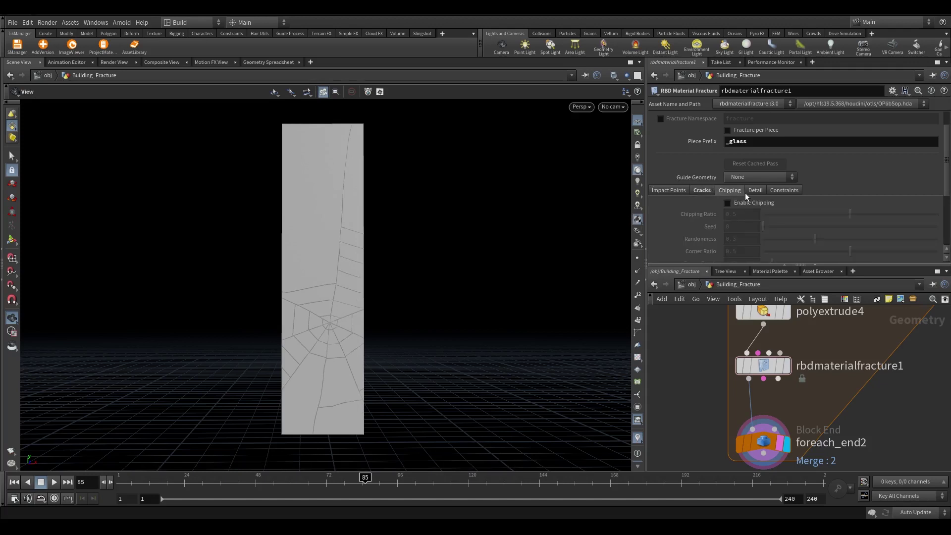
{"action": "left_click", "coordinate": [727, 229]}
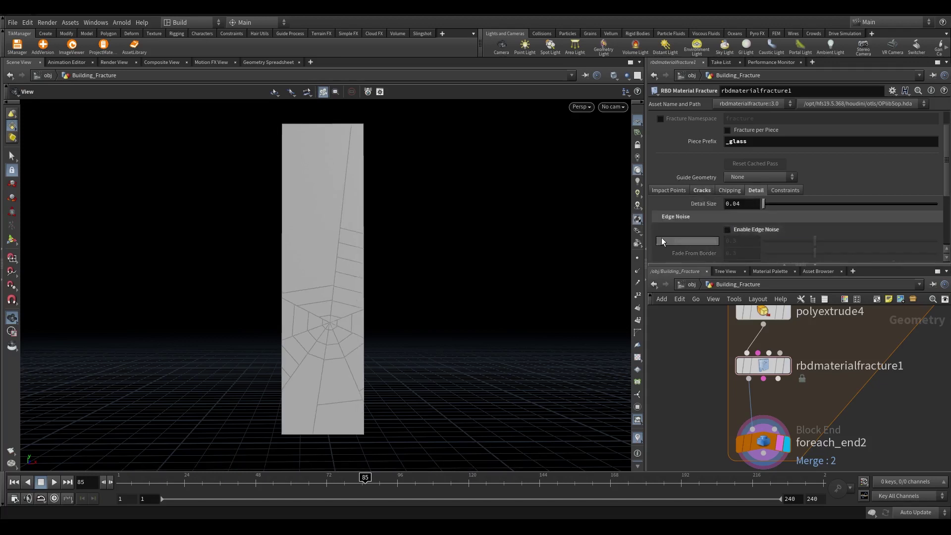
- Preview loop pieces 5 and 9, then set foreach_end2's single pass to 49
{"action": "left_click_drag", "start_coordinate": [837, 220], "coordinate": [853, 220]}
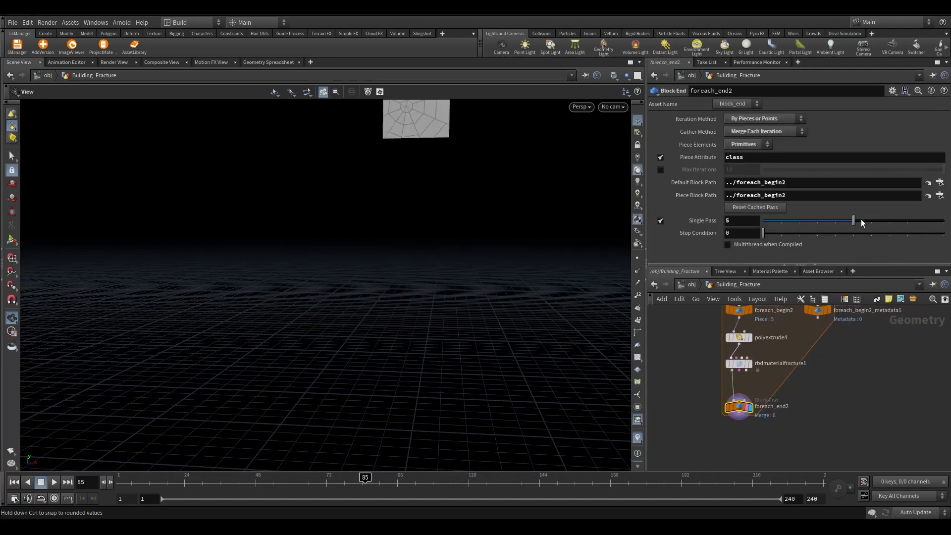
{"action": "mouse_move", "coordinate": [465, 276]}
{"action": "left_mouse_down"}
{"action": "mouse_move", "coordinate": [452, 199]}
{"action": "mouse_move", "coordinate": [508, 207]}
{"action": "mouse_move", "coordinate": [550, 235]}
{"action": "mouse_move", "coordinate": [497, 165]}
{"action": "left_mouse_up"}
{"action": "scroll", "coordinate": [776, 340], "scroll_direction": "up", "scroll_amount": 2}
{"action": "mouse_move", "coordinate": [853, 221]}
{"action": "left_mouse_down"}
{"action": "mouse_move", "coordinate": [925, 221]}
{"action": "mouse_move", "coordinate": [852, 221]}
{"action": "left_mouse_up"}
{"action": "key", "text": "space+g"}
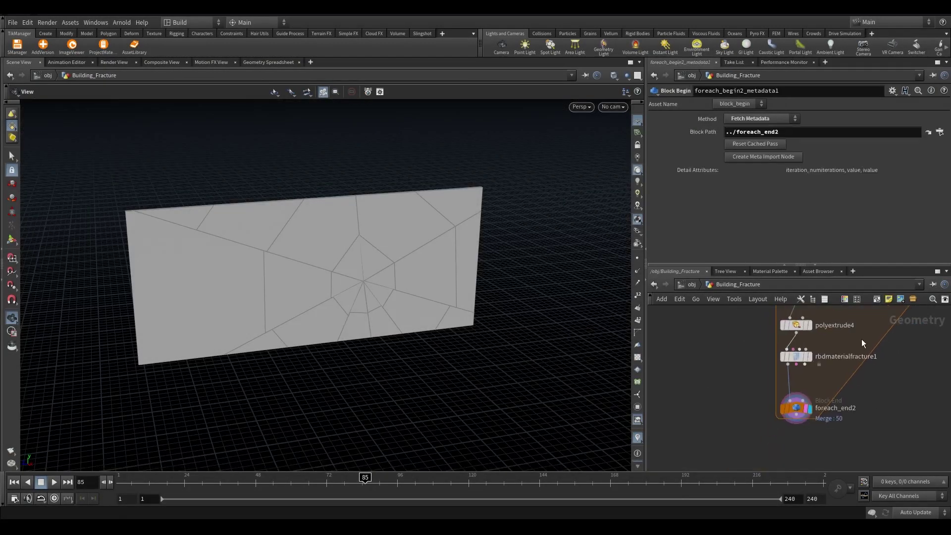
{"action": "left_click_drag", "start_coordinate": [768, 359], "coordinate": [863, 363]}
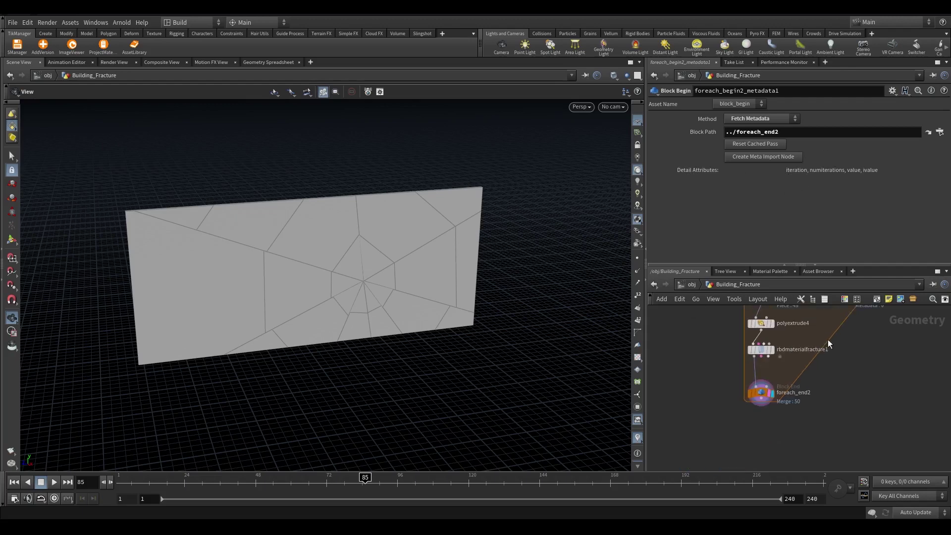
{"action": "left_click_drag", "start_coordinate": [806, 370], "coordinate": [696, 440]}
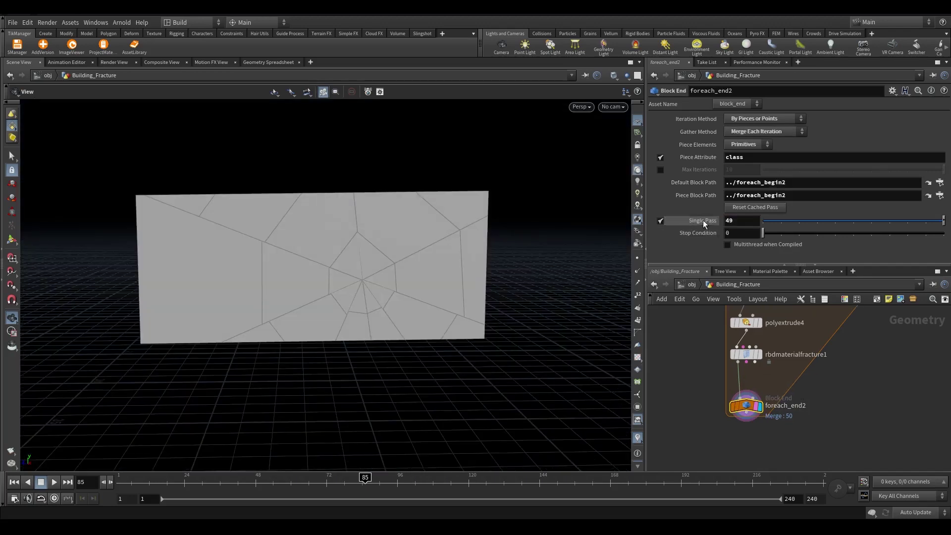
{"action": "key", "text": "Return"}
{"action": "scroll", "coordinate": [767, 402], "scroll_direction": "down", "scroll_amount": 2}
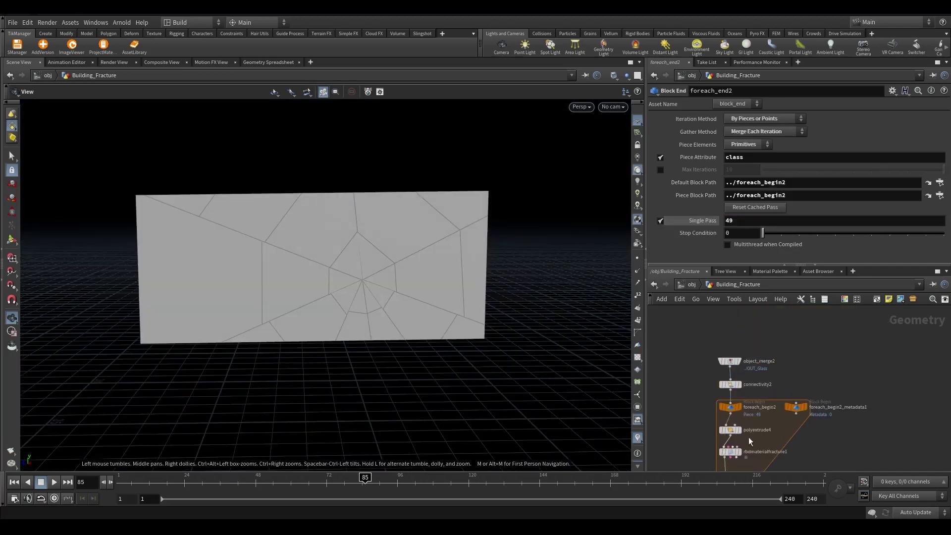
{"action": "scroll", "coordinate": [750, 386], "scroll_direction": "up", "scroll_amount": 4}
- Sort connectivity2 by class in the Geometry Spreadsheet to confirm values reach 1398
{"action": "middle_click", "coordinate": [731, 368]}
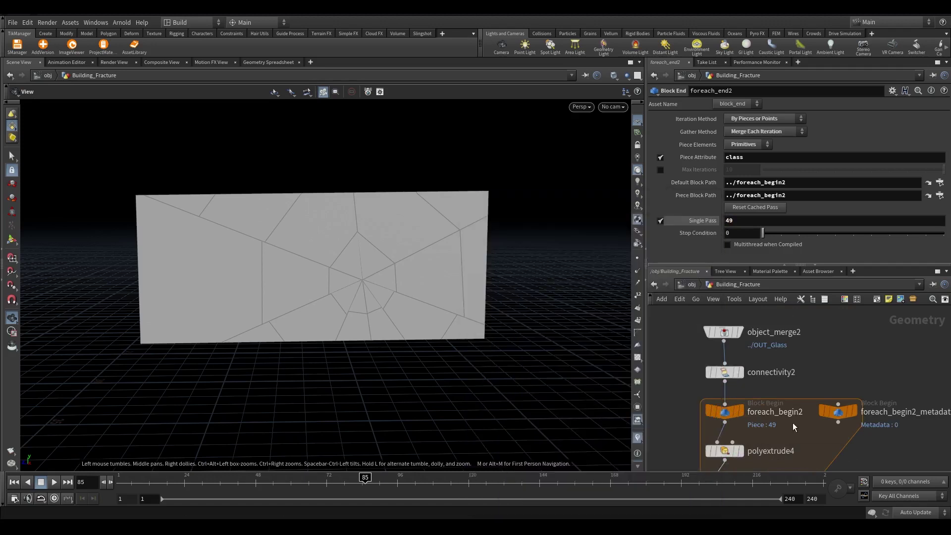
{"action": "middle_click_drag", "start_coordinate": [732, 368], "coordinate": [741, 361]}
{"action": "left_click", "coordinate": [734, 348]}
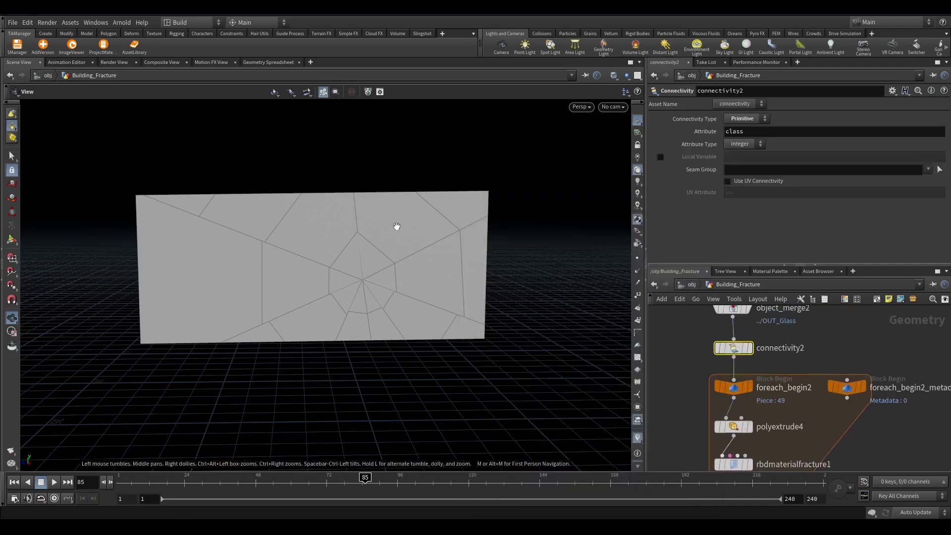
{"action": "left_click", "coordinate": [267, 62]}
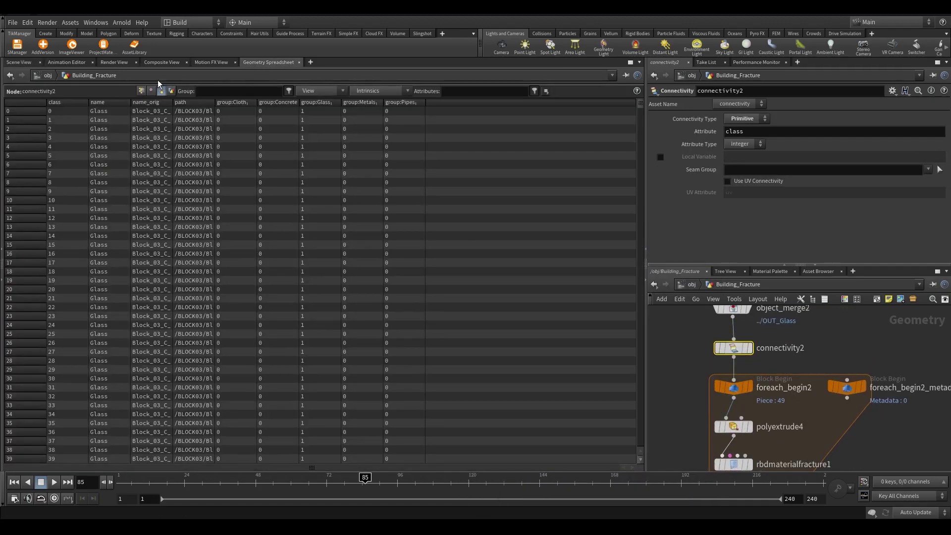
{"action": "left_click", "coordinate": [58, 102]}
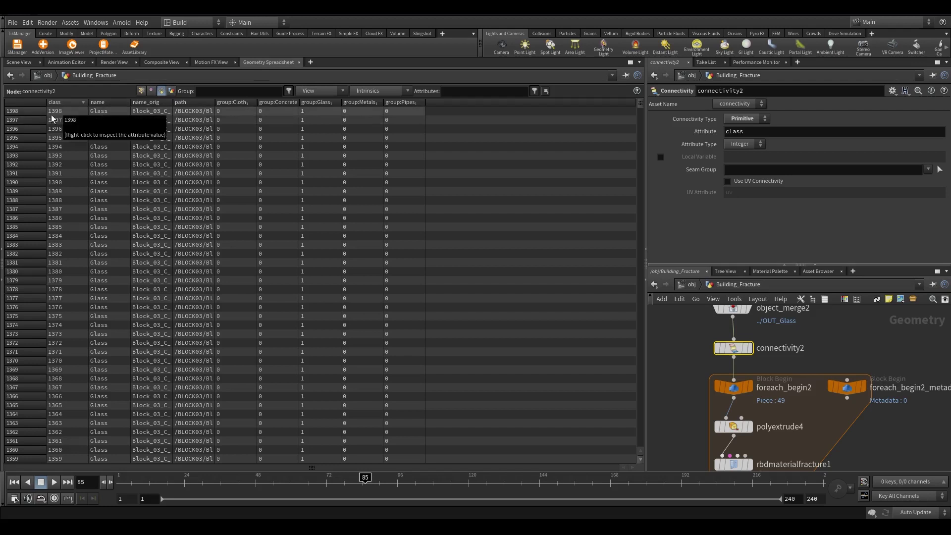
{"action": "left_click", "coordinate": [19, 62]}
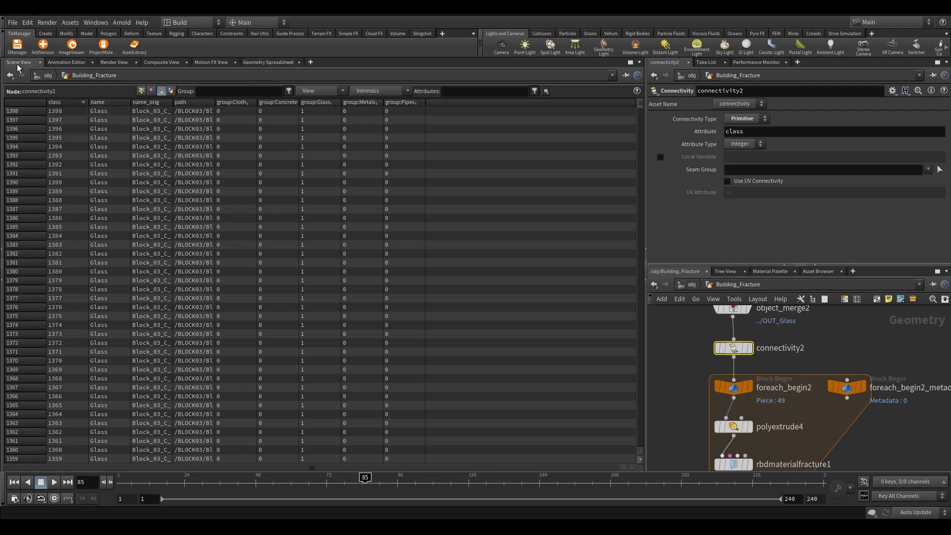
{"action": "scroll", "coordinate": [816, 386], "scroll_direction": "down", "scroll_amount": 3}
{"action": "scroll", "coordinate": [816, 386], "scroll_direction": "up", "scroll_amount": 3}
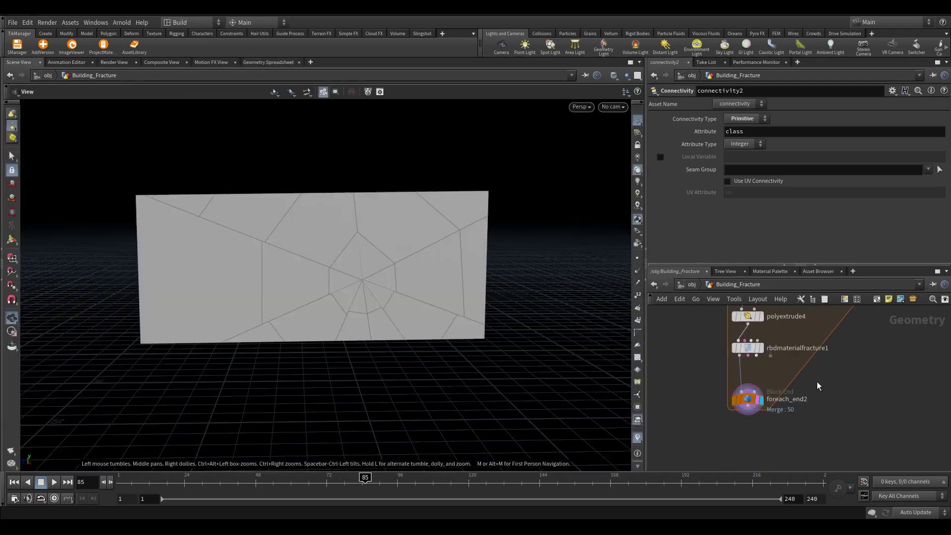
- Set rbdmaterialfracture1's scatter seed to a detail() expression reading the loop iteration
{"action": "left_click", "coordinate": [742, 405]}
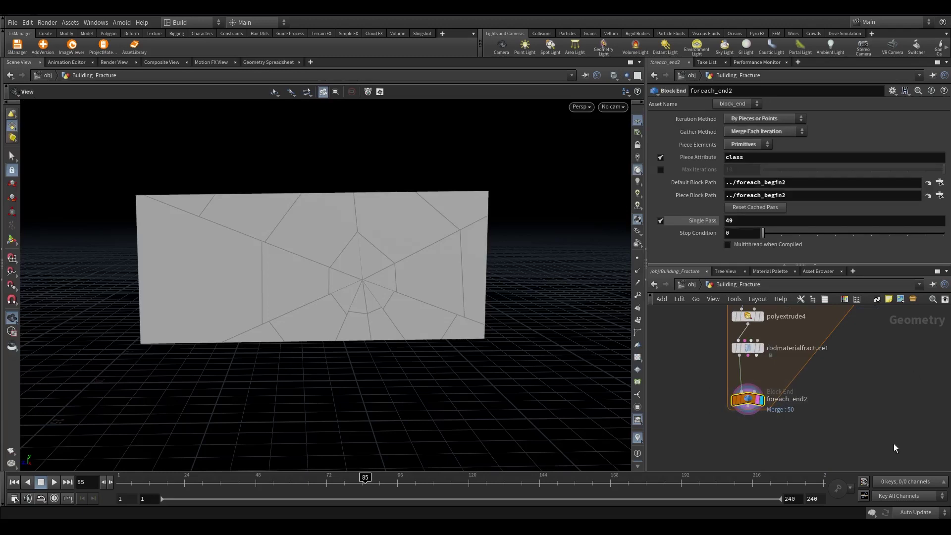
{"action": "middle_click_drag", "start_coordinate": [825, 357], "coordinate": [815, 390]}
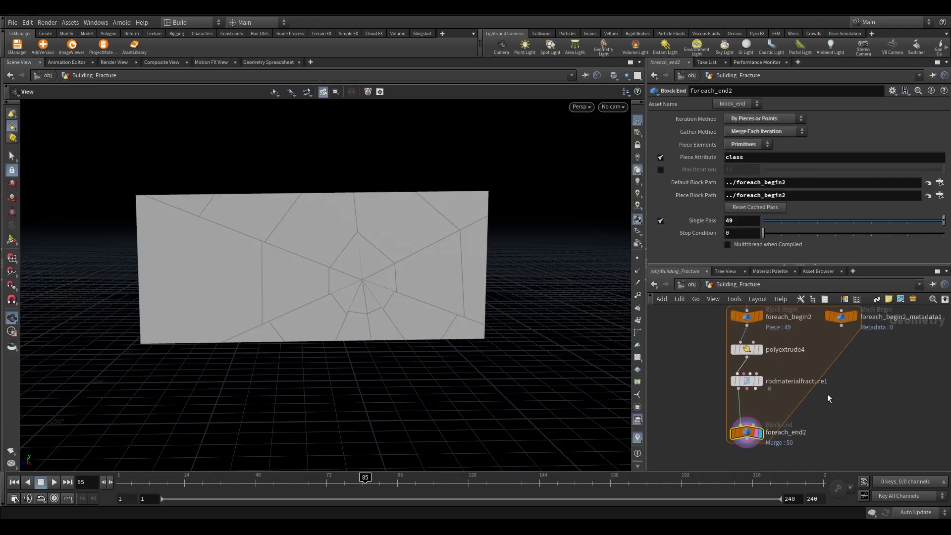
{"action": "left_click", "coordinate": [747, 380]}
{"action": "left_click", "coordinate": [728, 216]}
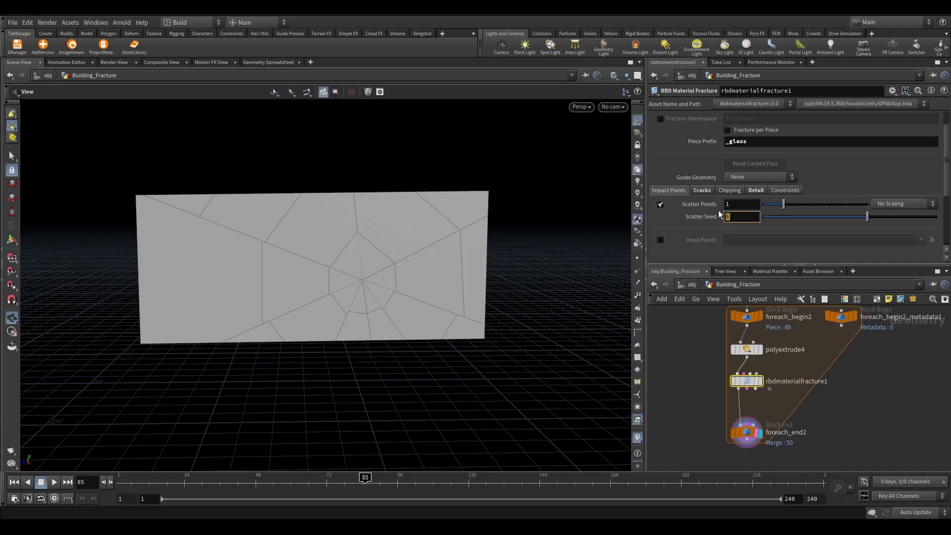
{"action": "type", "text": "de"}
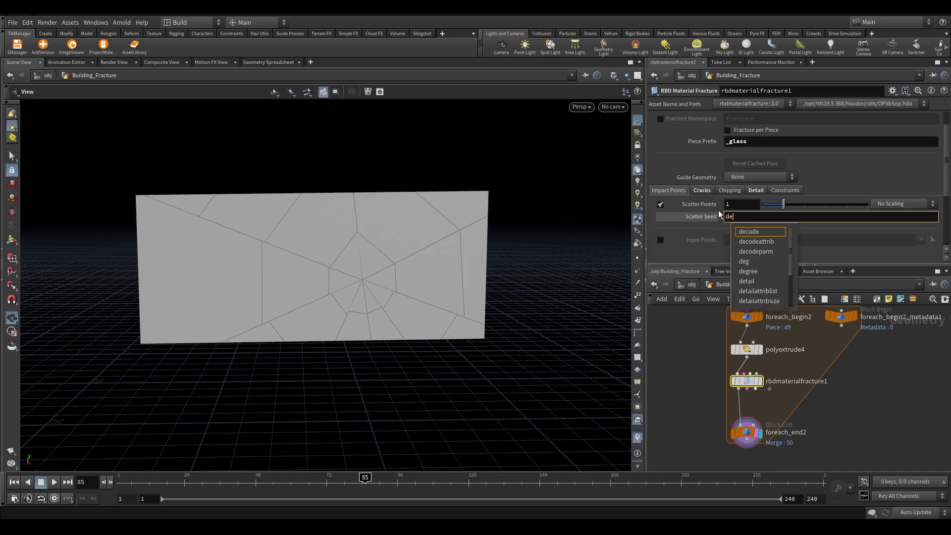
{"action": "type", "text": "t"}
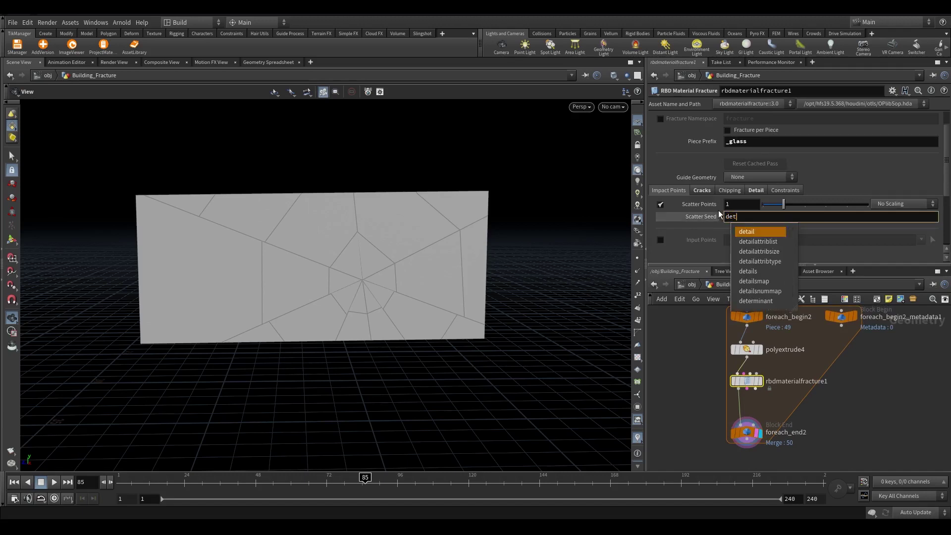
{"action": "key", "text": "Return"}
{"action": "type", "text": "("}
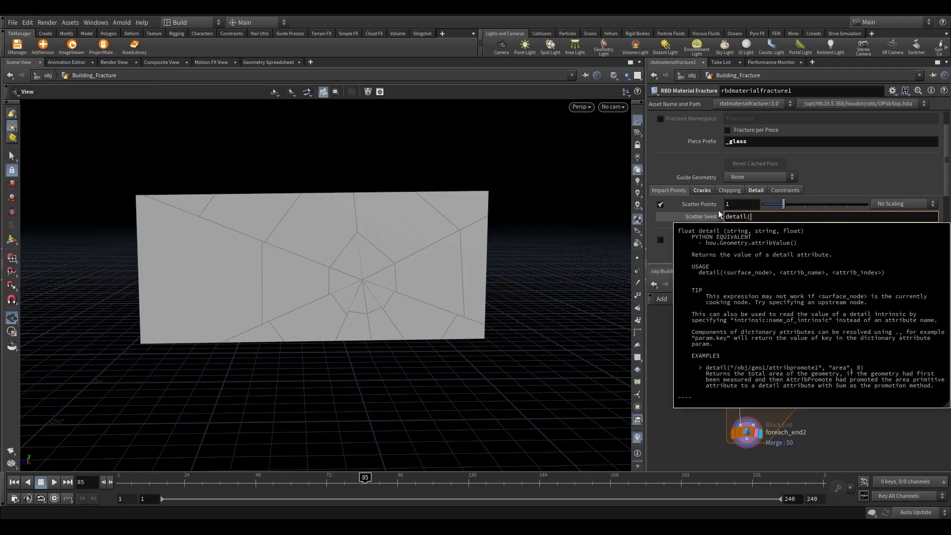
{"action": "type", "text": "\"."}
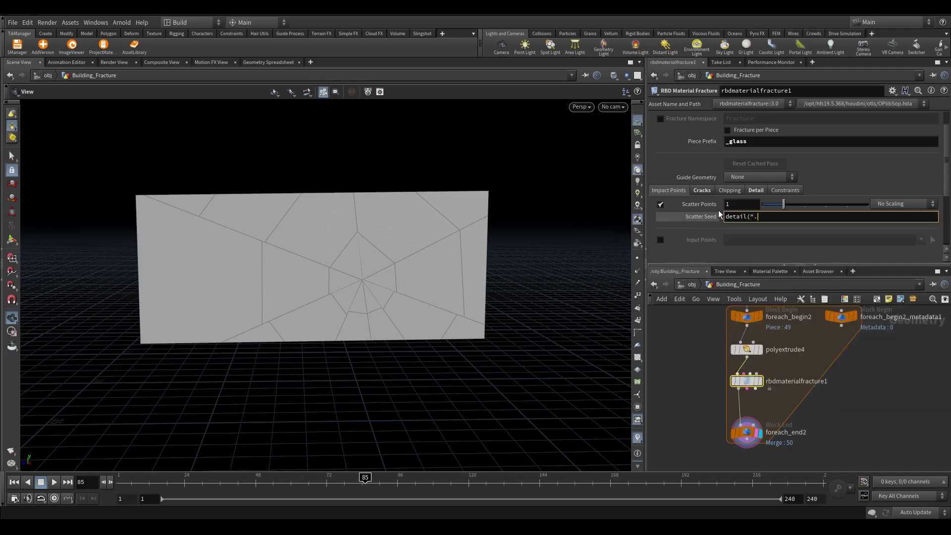
{"action": "type", "text": "./for"}
{"action": "key", "text": "Down"}
{"action": "key", "text": "Return"}
{"action": "type", "text": "\""}
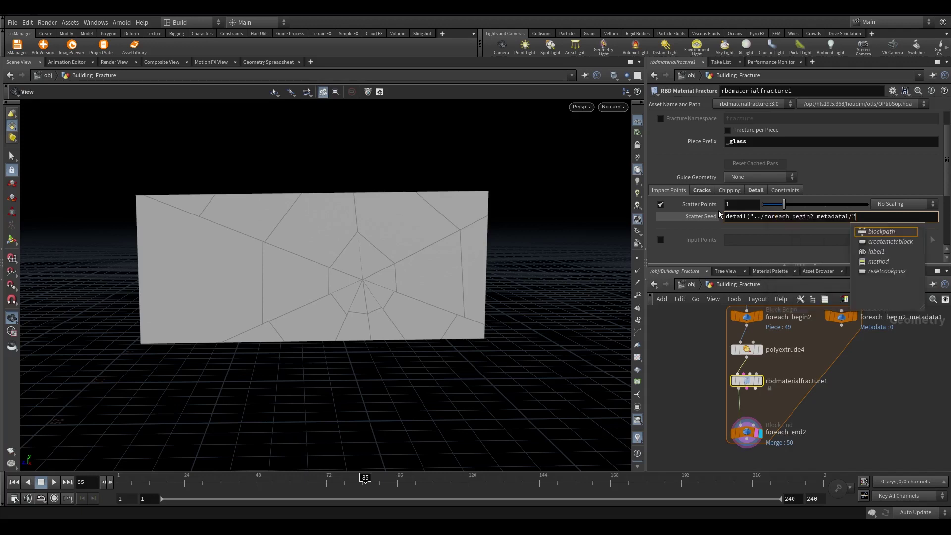
{"action": "type", "text": ",\"it"}
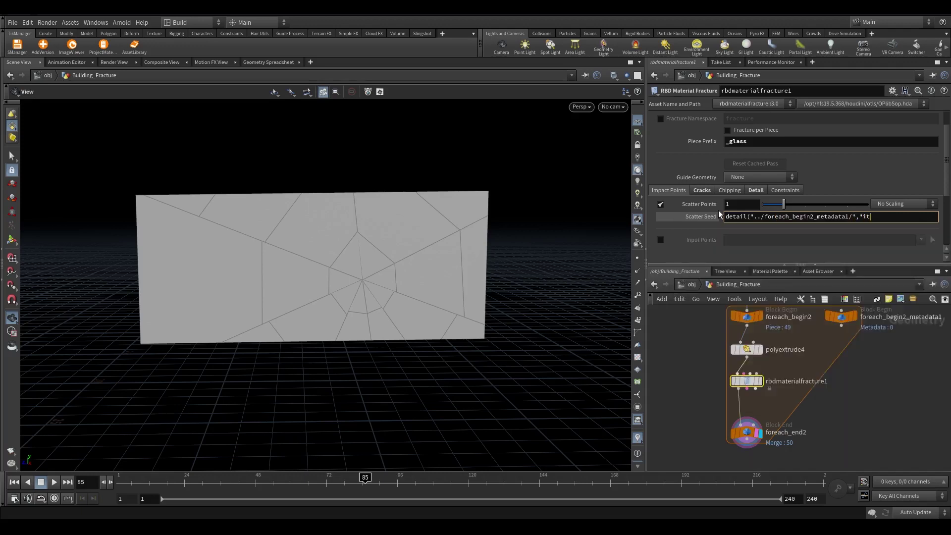
{"action": "type", "text": "\",1"}
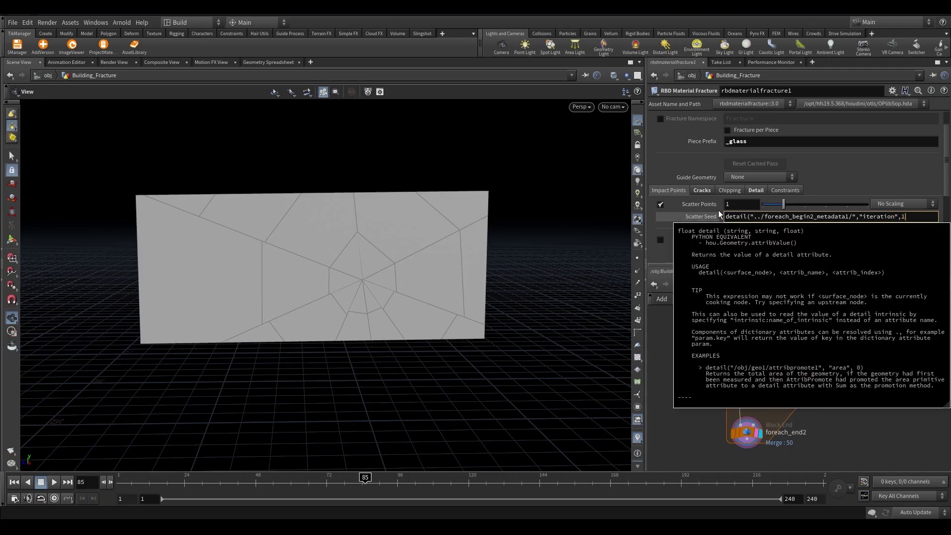
{"action": "type", "text": ")+150"}
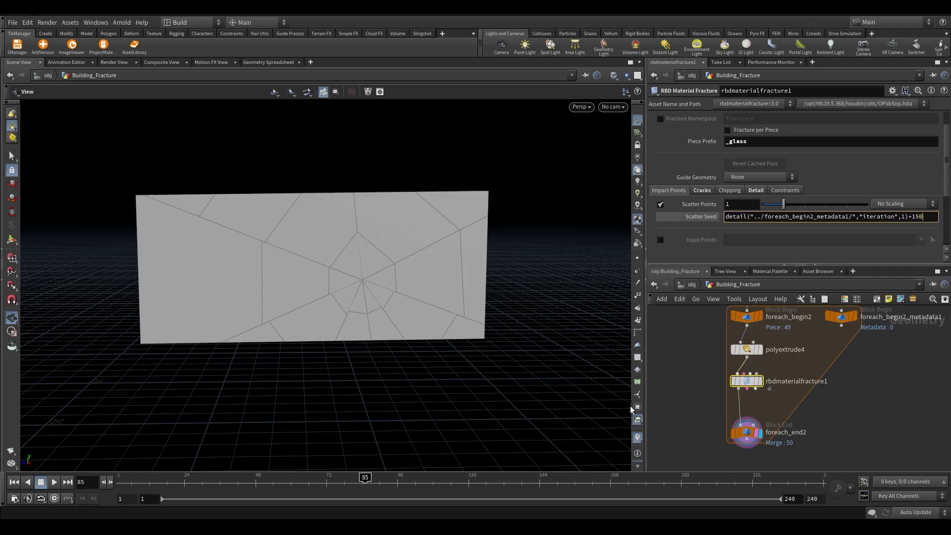
{"action": "left_click", "coordinate": [686, 413]}
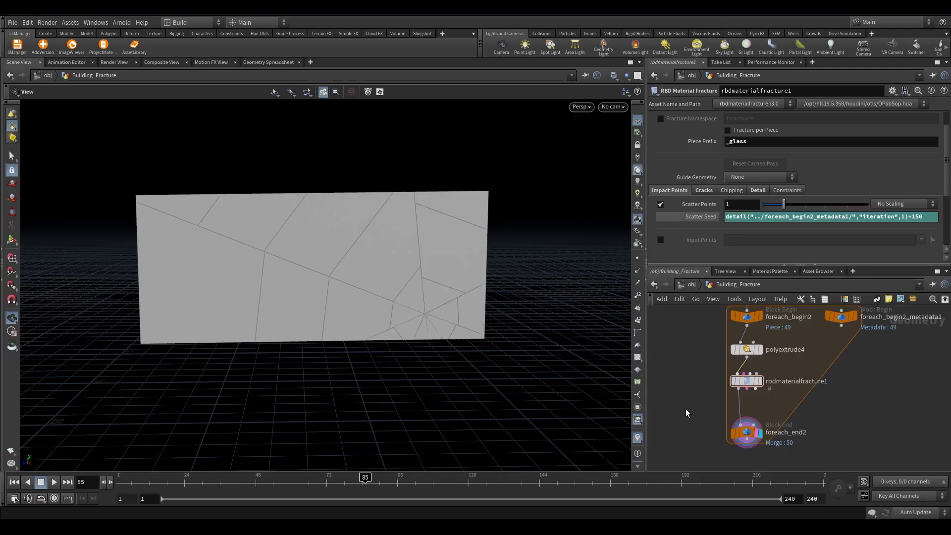
- Revise the scatter seed expression to iteration plus 150, evaluating to 199
{"action": "left_click", "coordinate": [672, 219]}
{"action": "left_click", "coordinate": [673, 220]}
{"action": "left_click", "coordinate": [674, 221]}
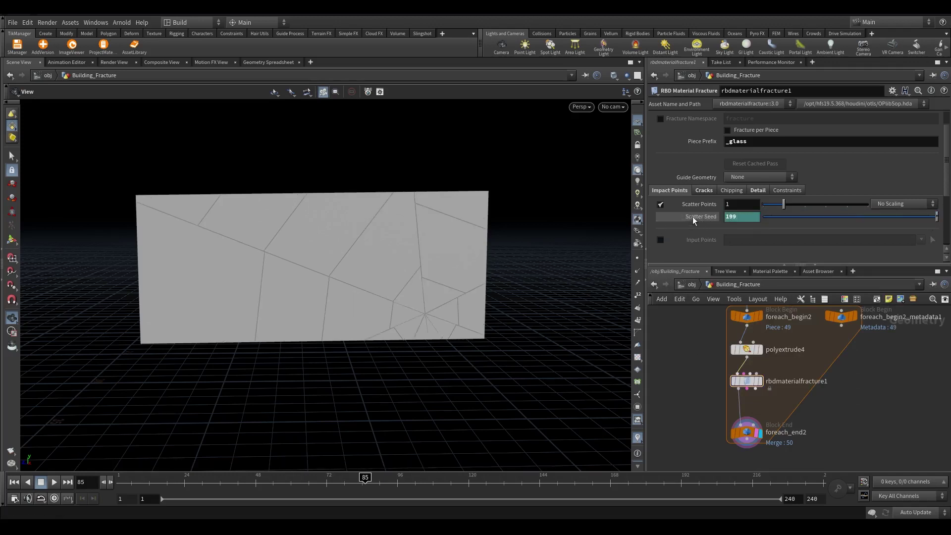
{"action": "left_click", "coordinate": [693, 217]}
{"action": "type", "text": "+150"}
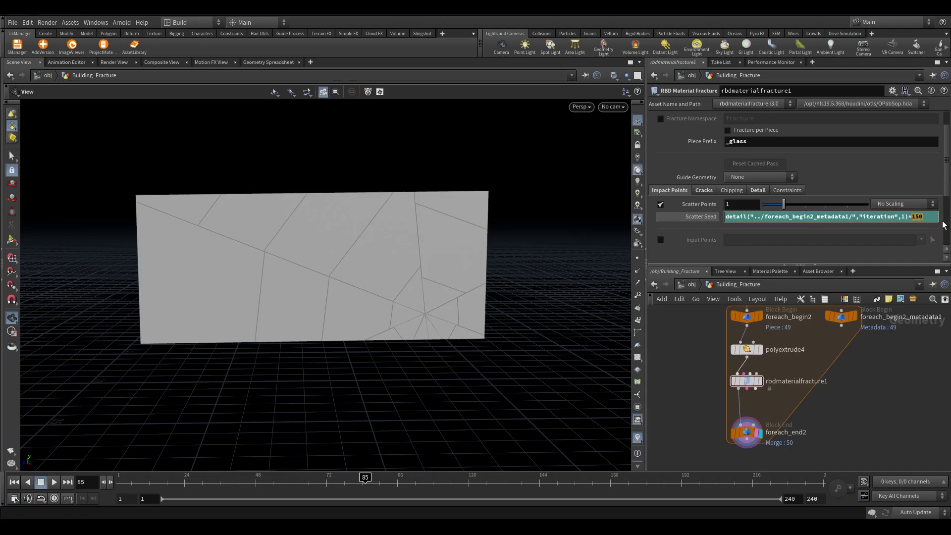
{"action": "key", "text": "BackSpace"}
{"action": "key", "text": "Return"}
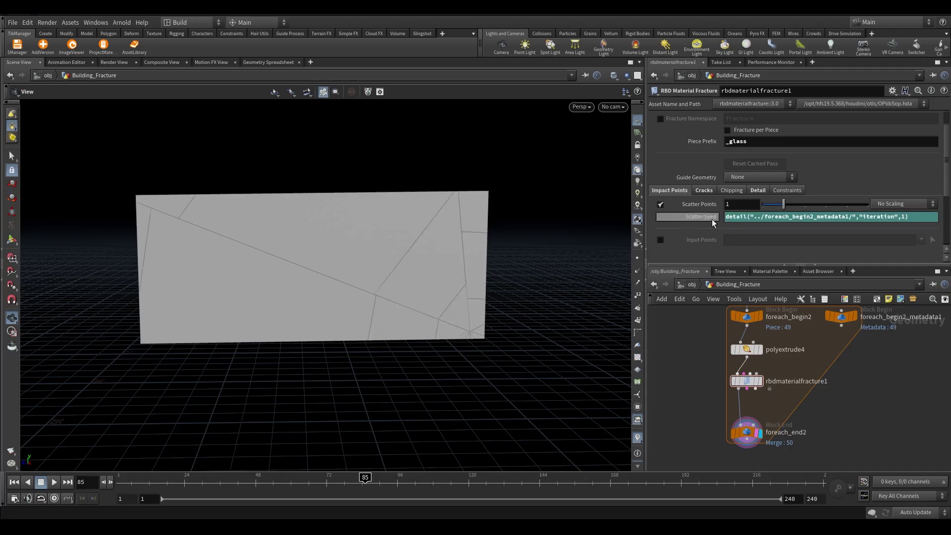
{"action": "left_click", "coordinate": [712, 219]}
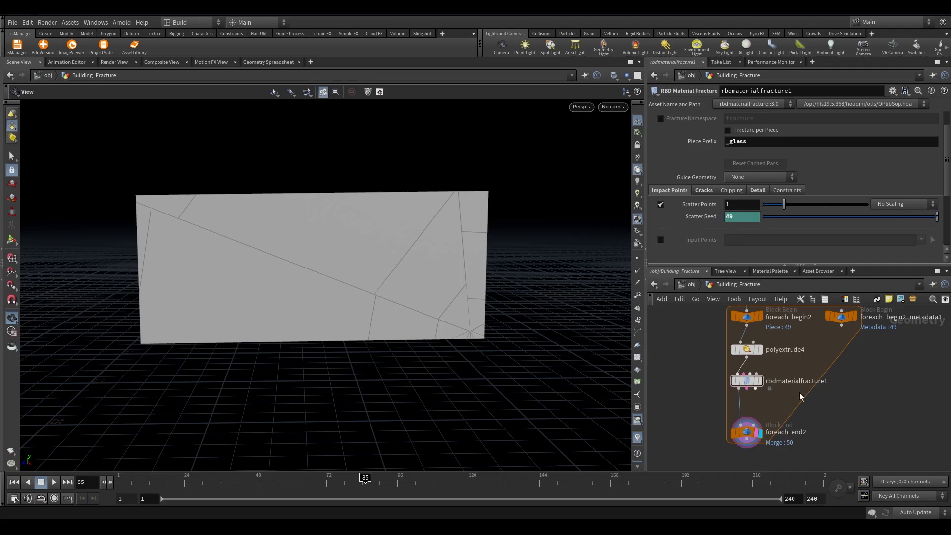
{"action": "left_click", "coordinate": [746, 432]}
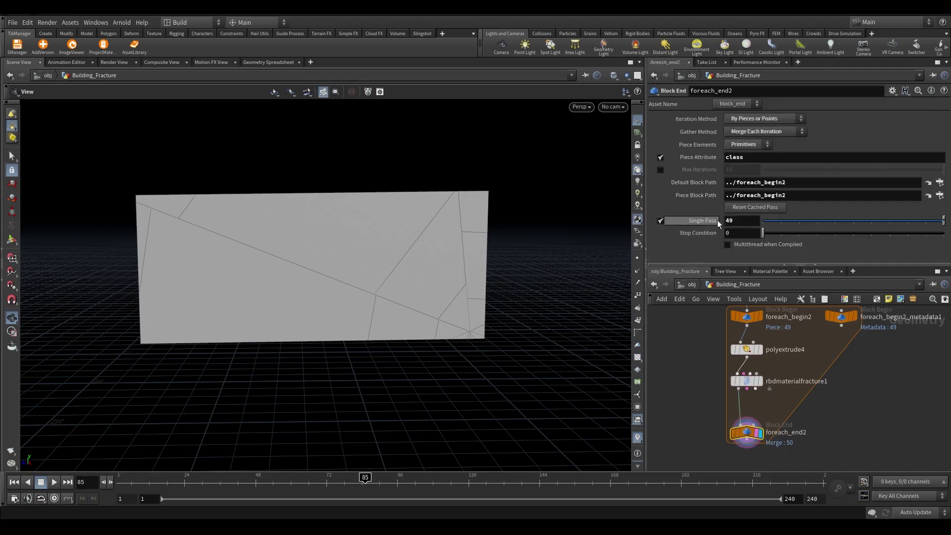
{"action": "left_click", "coordinate": [745, 381]}
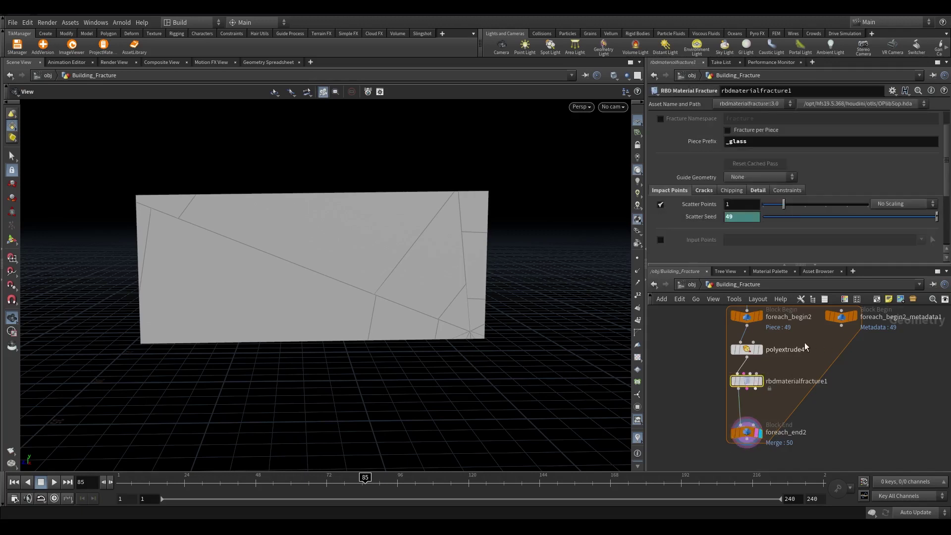
{"action": "left_click", "coordinate": [696, 218]}
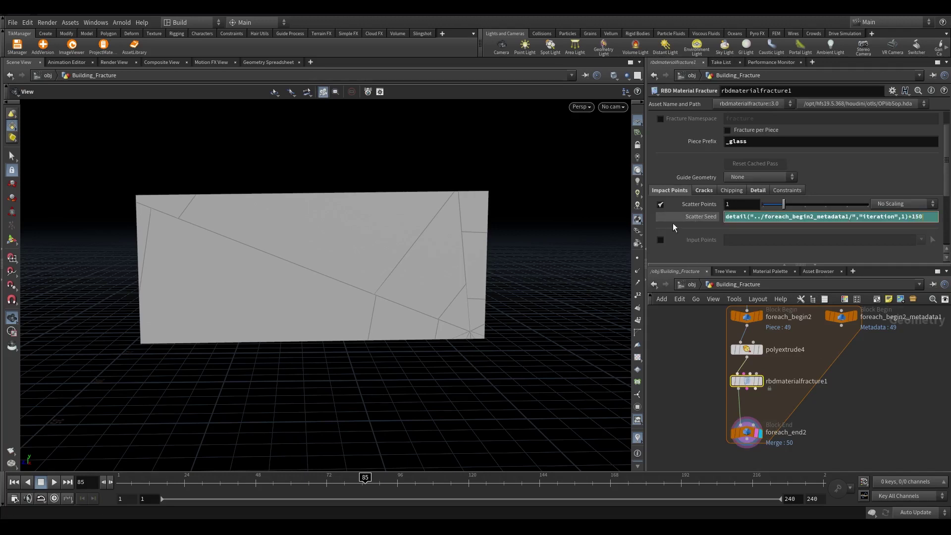
{"action": "key", "text": "Return"}
{"action": "left_click", "coordinate": [675, 222]}
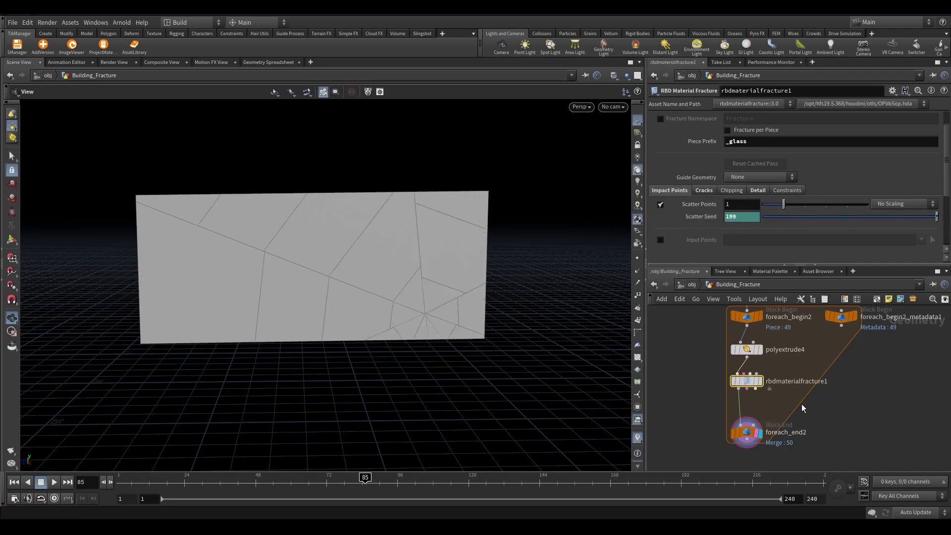
- Paste the iteration detail() expression into the radial crack Number Seed, then view foreach_end2
{"action": "middle_click_drag", "start_coordinate": [801, 403], "coordinate": [787, 420]}
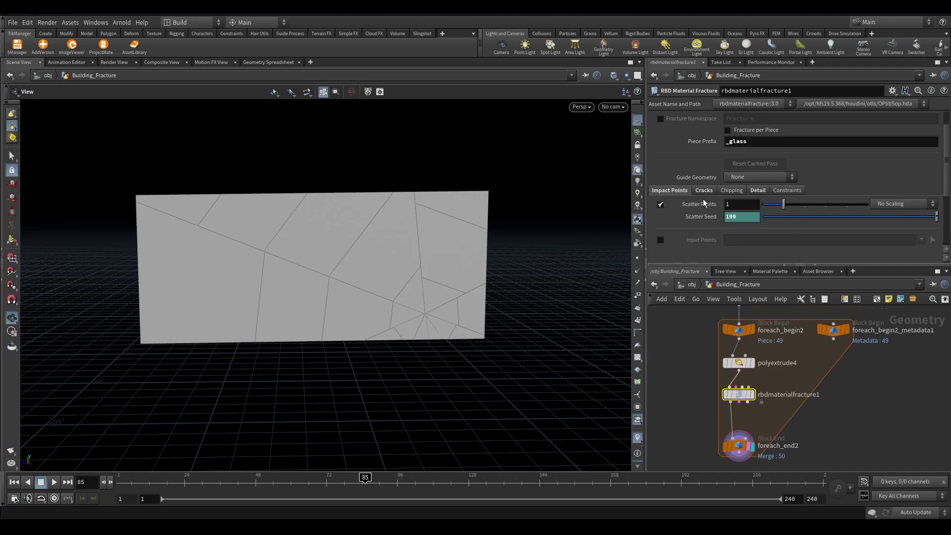
{"action": "left_click", "coordinate": [702, 215]}
{"action": "left_click", "coordinate": [739, 215]}
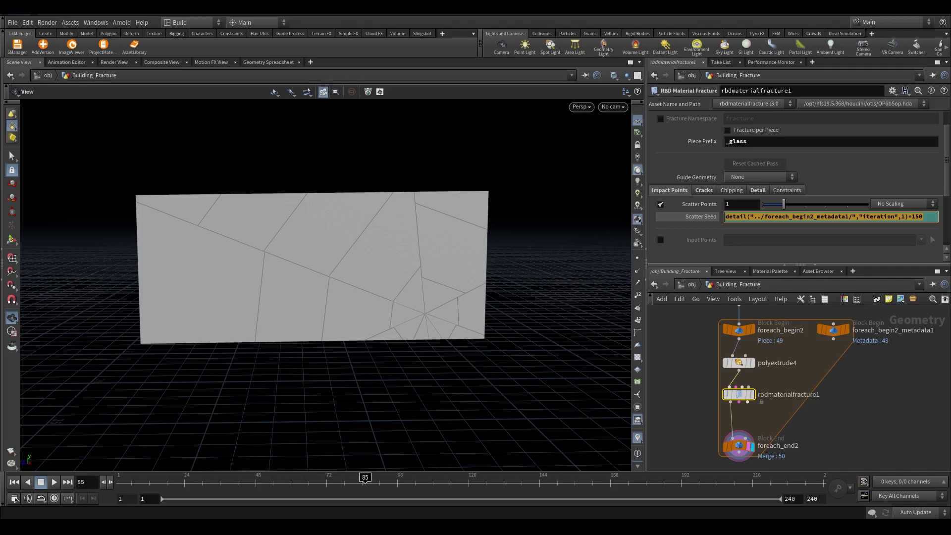
{"action": "left_click", "coordinate": [703, 190]}
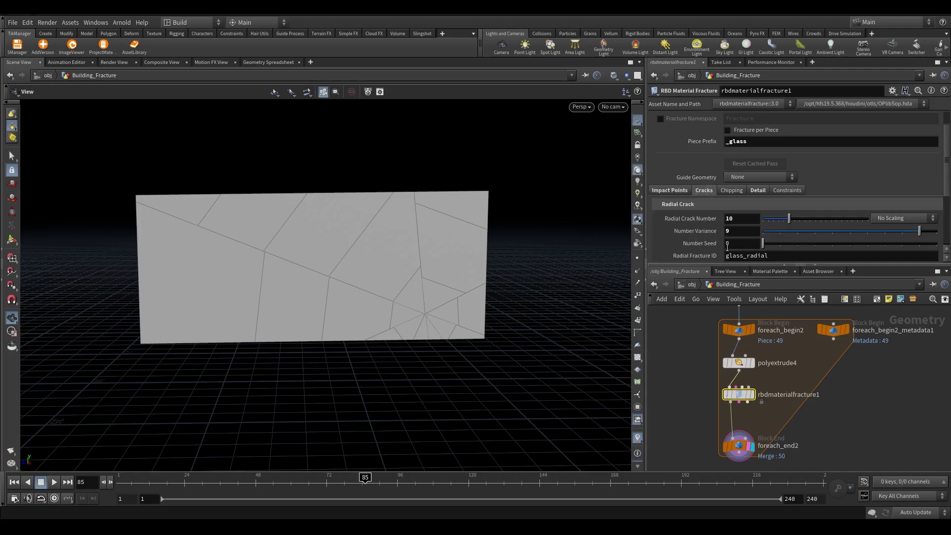
{"action": "type", "text": "detail(\"../foreach_begin2_metadata1/\",\"iteration\",1)+150"}
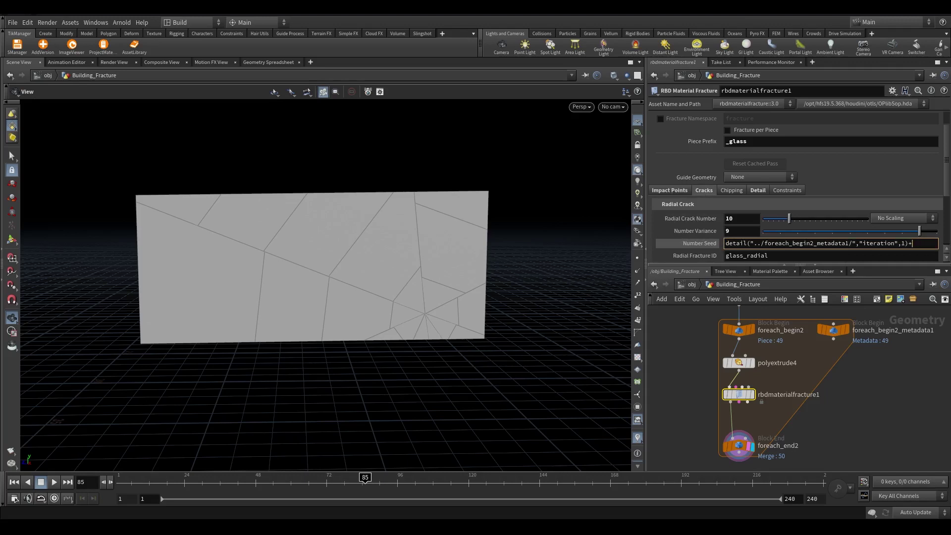
{"action": "type", "text": "545"}
{"action": "key", "text": "Return"}
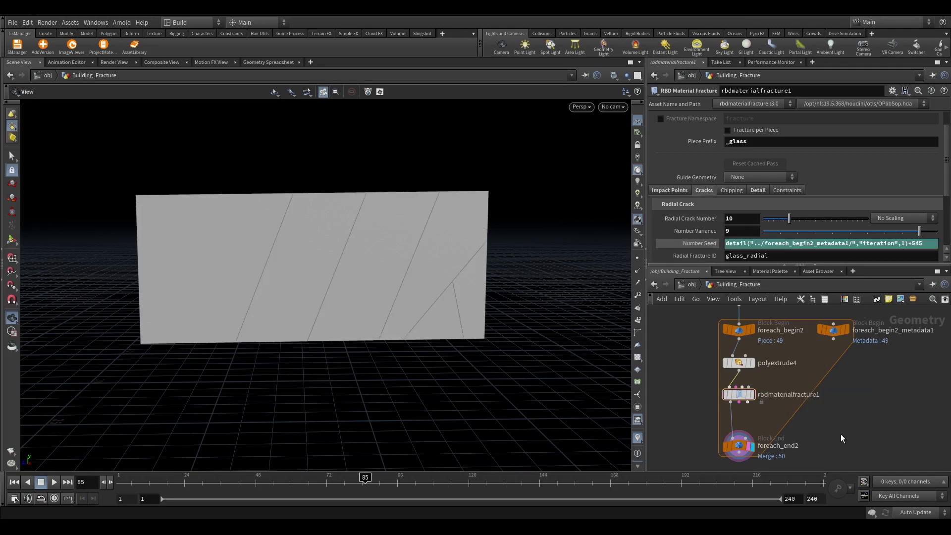
{"action": "middle_click_drag", "start_coordinate": [835, 462], "coordinate": [843, 416]}
{"action": "scroll", "coordinate": [452, 259], "scroll_direction": "down", "scroll_amount": 3}
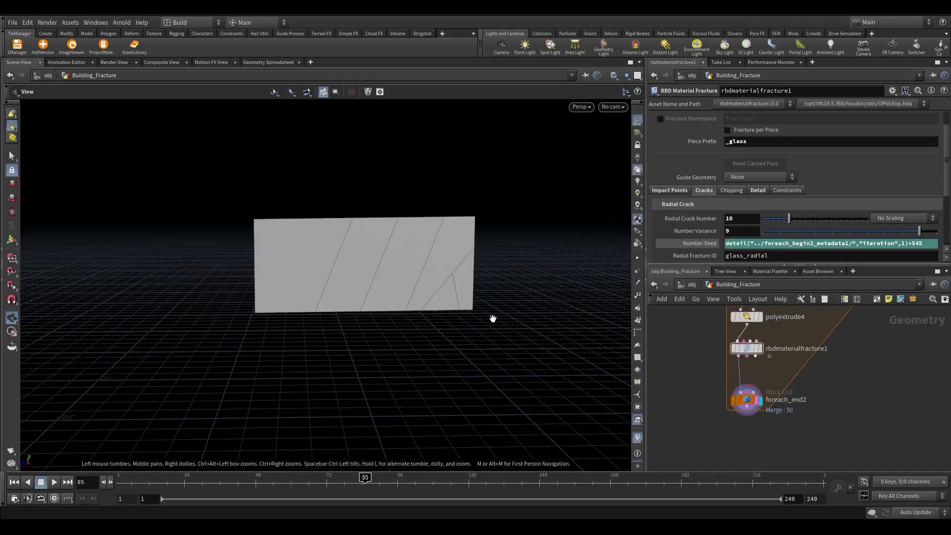
{"action": "double_click", "coordinate": [920, 243]}
{"action": "type", "text": "1"}
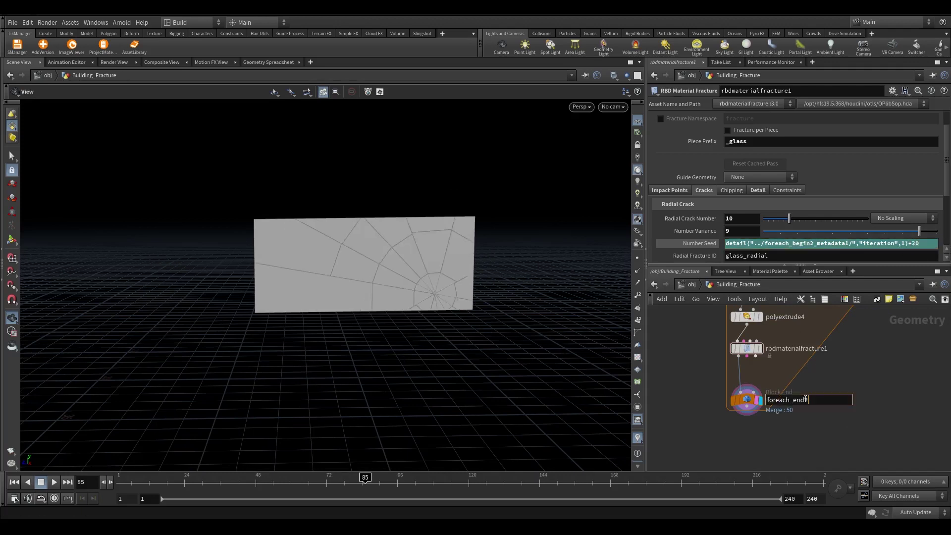
{"action": "left_click", "coordinate": [746, 400]}
{"action": "scroll", "coordinate": [806, 383], "scroll_direction": "down", "scroll_amount": 2}
{"action": "middle_click_drag", "start_coordinate": [806, 384], "coordinate": [877, 425]}
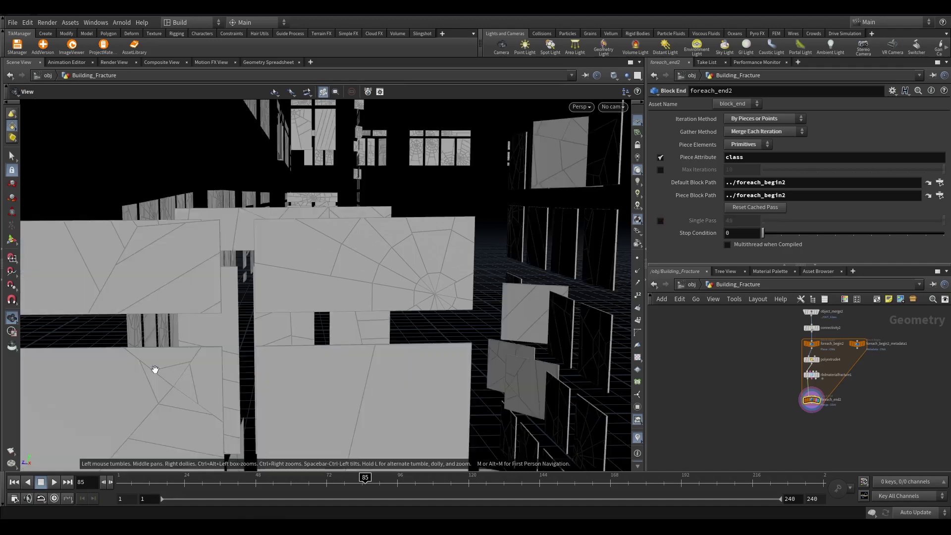
{"action": "scroll", "coordinate": [838, 357], "scroll_direction": "up", "scroll_amount": 3}
- Wire an RBD Pack between rbdmaterialfracture1 and foreach_end2, naming the pieces glass
{"action": "key", "text": "Tab"}
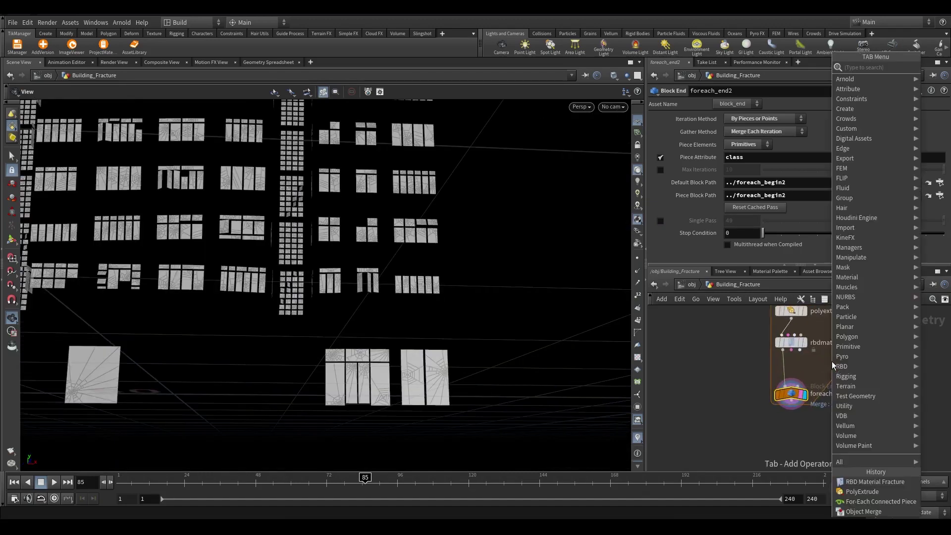
{"action": "type", "text": "rbd"}
{"action": "key", "text": "Return"}
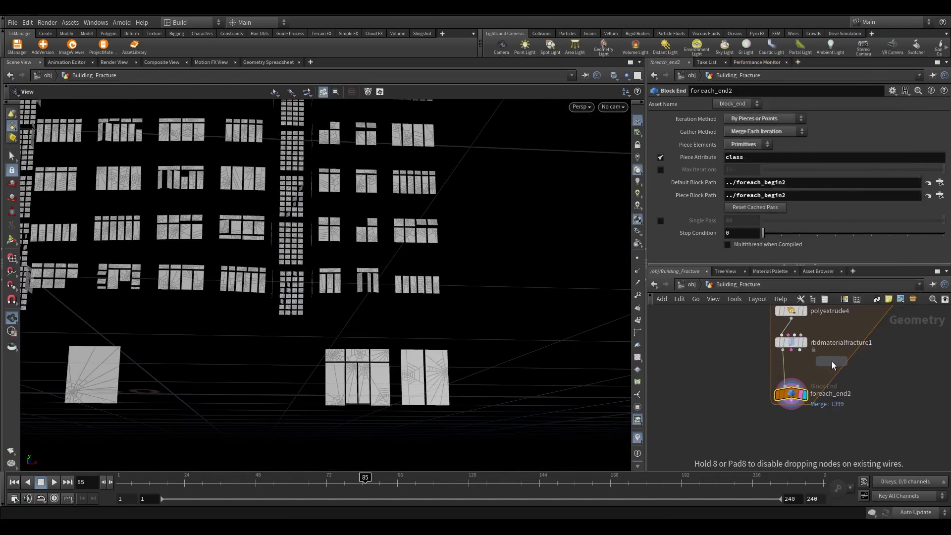
{"action": "left_click", "coordinate": [801, 369]}
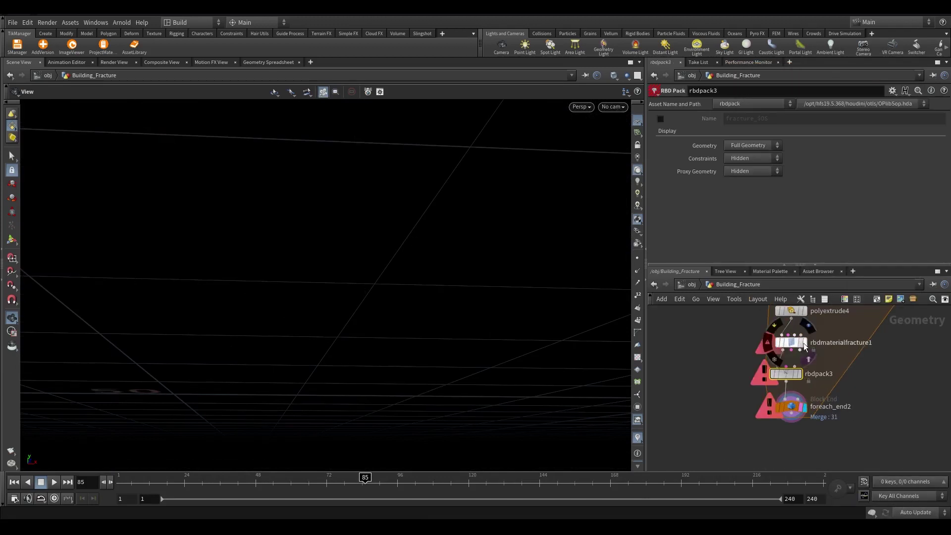
{"action": "left_click", "coordinate": [791, 343]}
{"action": "scroll", "coordinate": [791, 343], "scroll_direction": "up", "scroll_amount": 3}
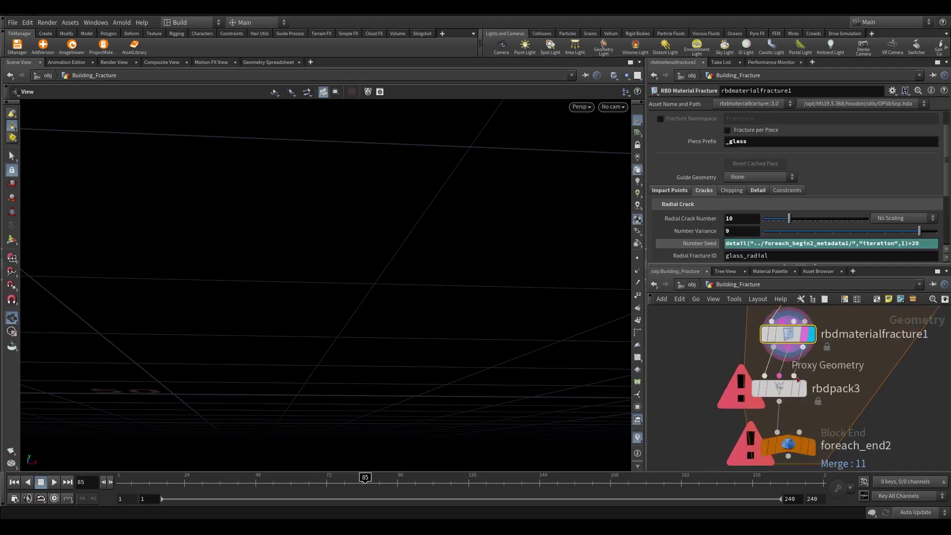
{"action": "left_click", "coordinate": [793, 389]}
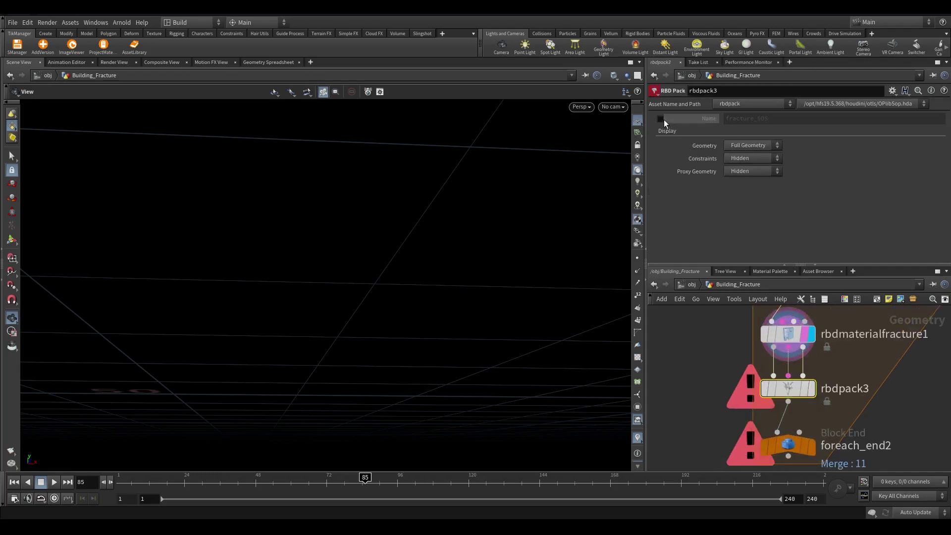
{"action": "left_click", "coordinate": [660, 119]}
{"action": "type", "text": "g"}
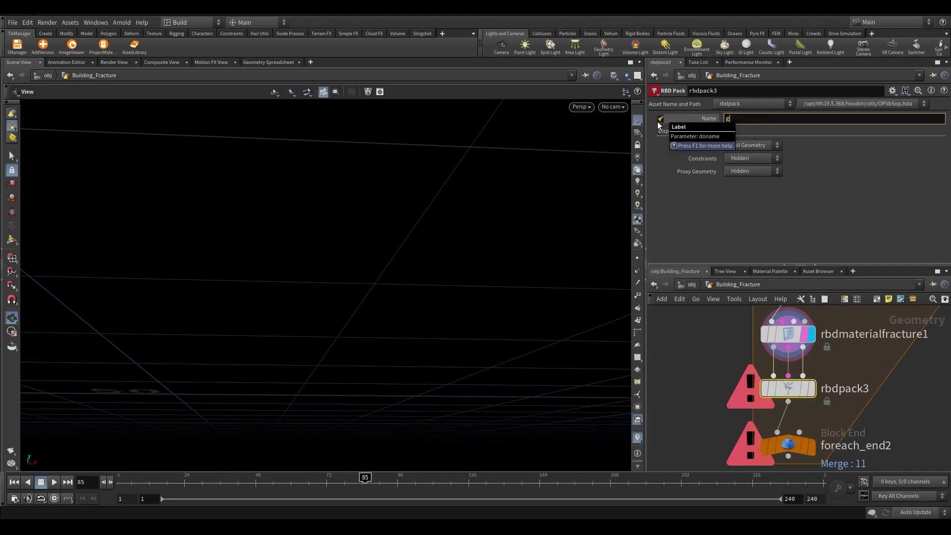
{"action": "type", "text": "lass"}
{"action": "key", "text": "Return"}
{"action": "scroll", "coordinate": [744, 401], "scroll_direction": "down", "scroll_amount": 3}
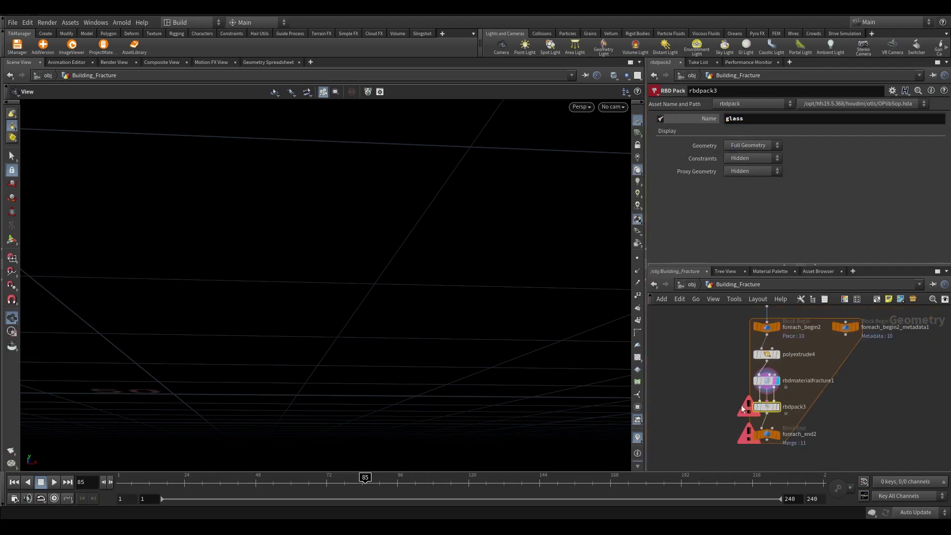
{"action": "scroll", "coordinate": [764, 433], "scroll_direction": "up", "scroll_amount": 5}
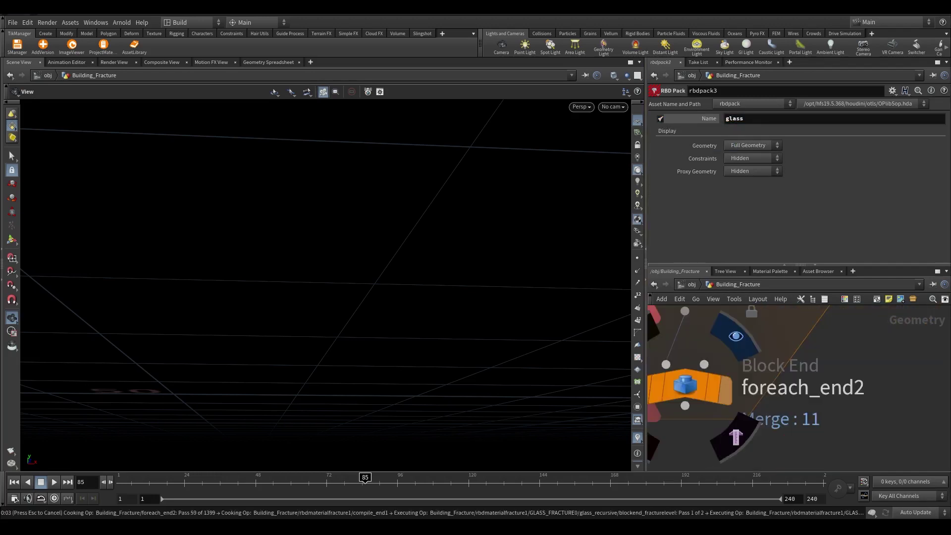
- Add a File Cache node below foreach_end2 and name it glass_cache
{"action": "key", "text": "Tab"}
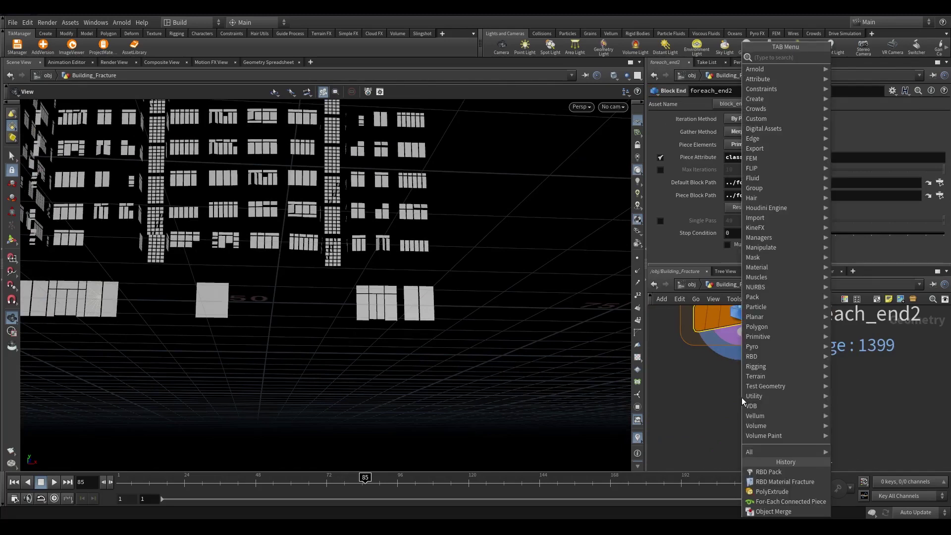
{"action": "type", "text": "file"}
{"action": "key", "text": "Return"}
{"action": "left_click", "coordinate": [743, 405]}
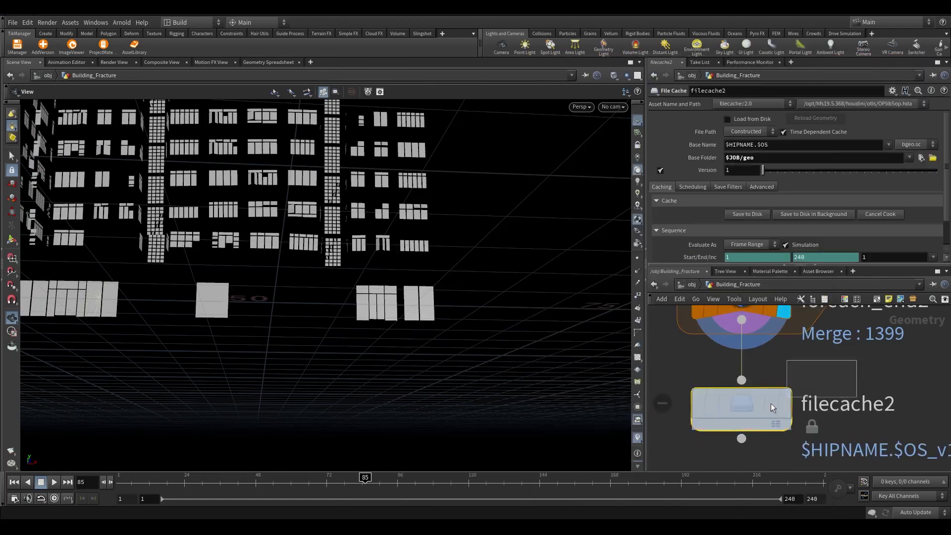
{"action": "scroll", "coordinate": [656, 441], "scroll_direction": "down", "scroll_amount": 2}
{"action": "key", "text": "F2"}
{"action": "type", "text": "glass_cachje"}
{"action": "key", "text": "Return"}
{"action": "double_click", "coordinate": [898, 405]}
{"action": "key", "text": "BackSpace"}
{"action": "key", "text": "BackSpace"}
{"action": "type", "text": "e"}
{"action": "key", "text": "Return"}
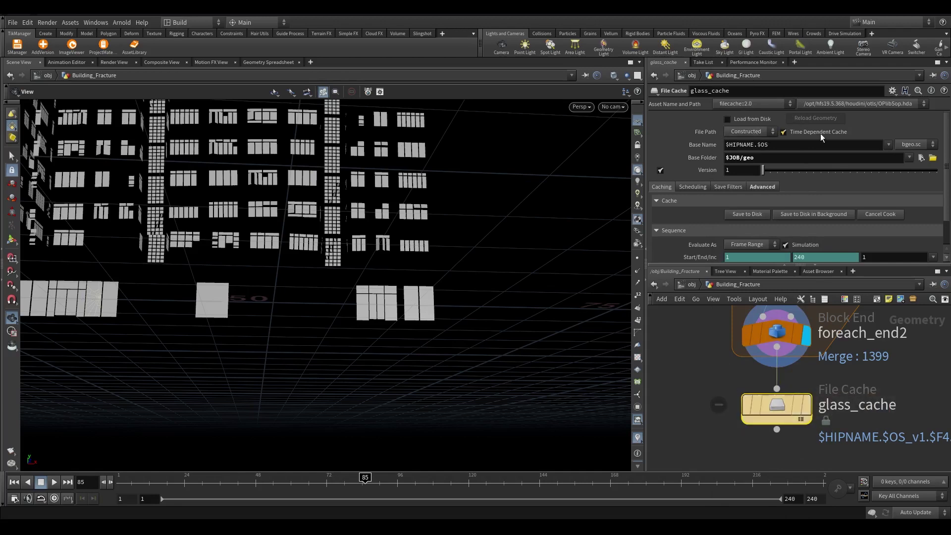
- Make glass_cache a single-frame cache, save the glass to disk and load it back
{"action": "left_click", "coordinate": [820, 133]}
{"action": "left_click", "coordinate": [750, 121]}
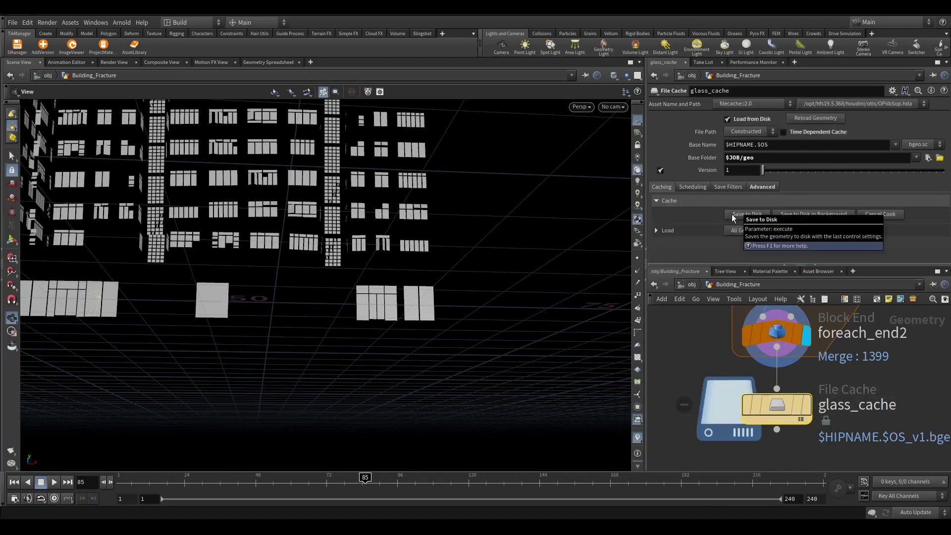
{"action": "left_click", "coordinate": [746, 214]}
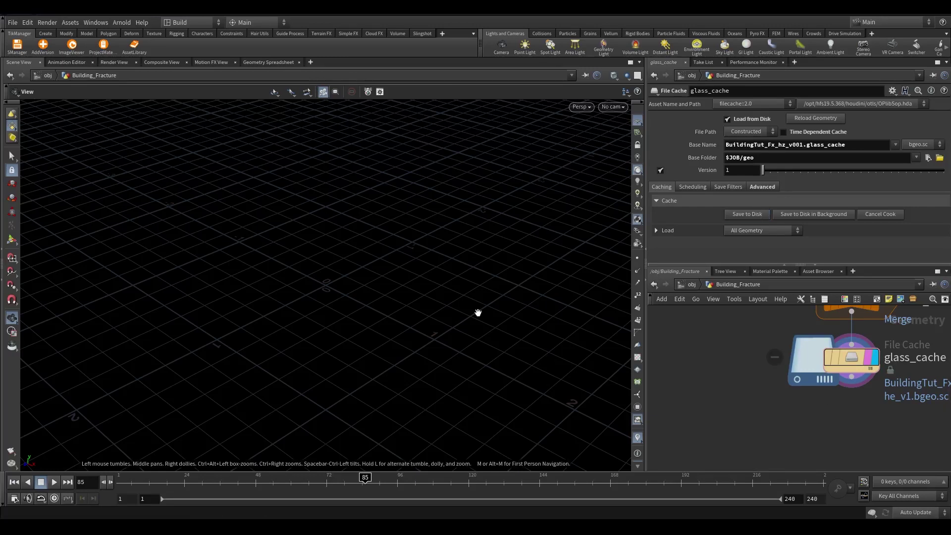
{"action": "key", "text": "space+g"}
{"action": "left_click_drag", "start_coordinate": [477, 312], "coordinate": [526, 248]}
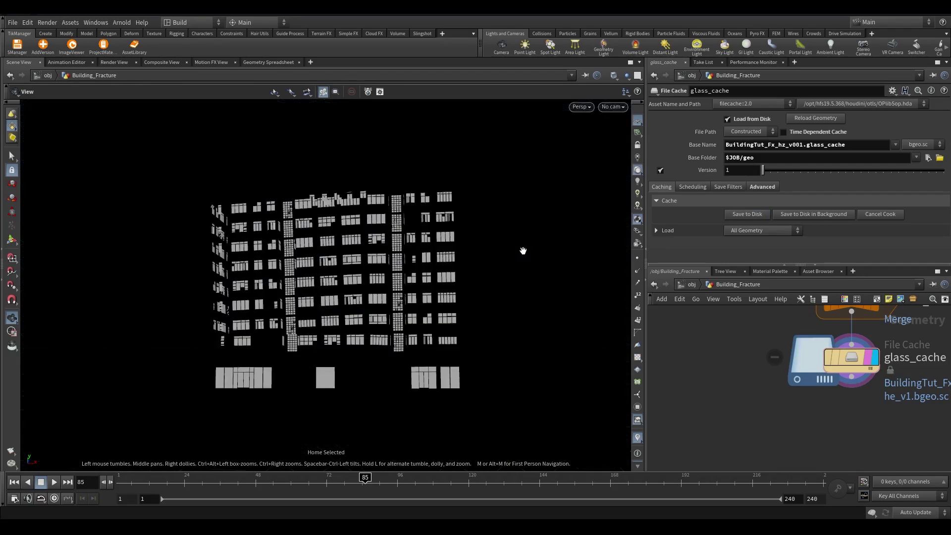
{"action": "scroll", "coordinate": [513, 215], "scroll_direction": "up", "scroll_amount": 5}
{"action": "scroll", "coordinate": [490, 166], "scroll_direction": "up", "scroll_amount": 5}
{"action": "scroll", "coordinate": [800, 389], "scroll_direction": "down", "scroll_amount": 3}
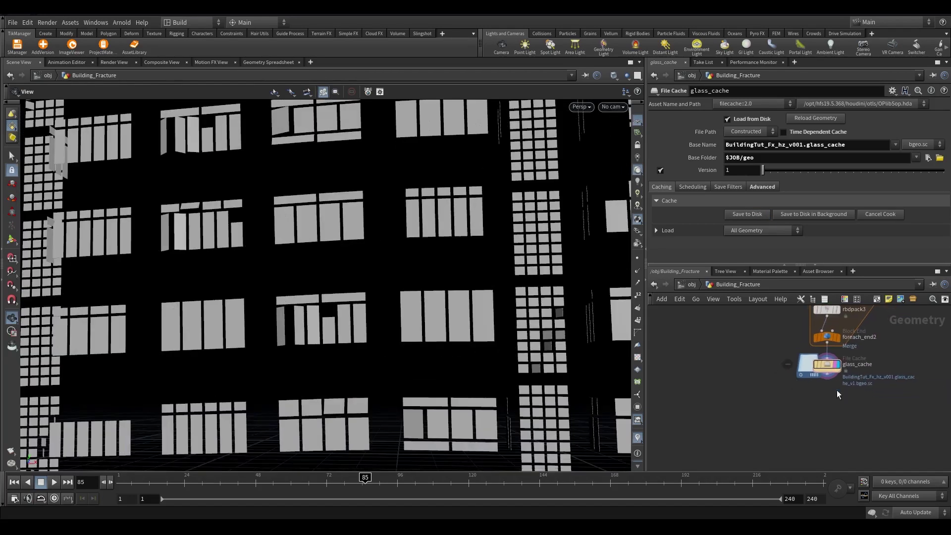
- Add an RBD Unpack below glass_cache and display the cracked glass panes
{"action": "key", "text": "Tab"}
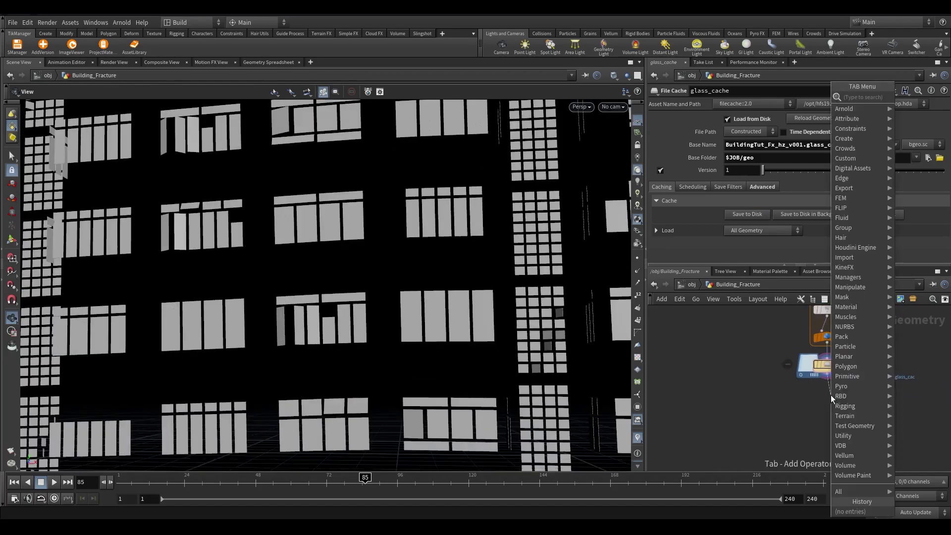
{"action": "type", "text": "rbd u"}
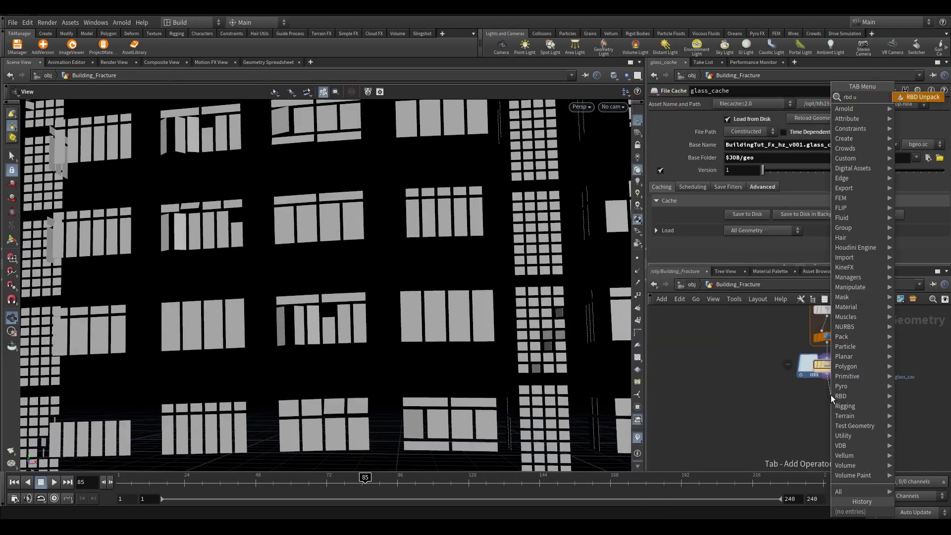
{"action": "key", "text": "Return"}
{"action": "scroll", "coordinate": [847, 423], "scroll_direction": "up", "scroll_amount": 3}
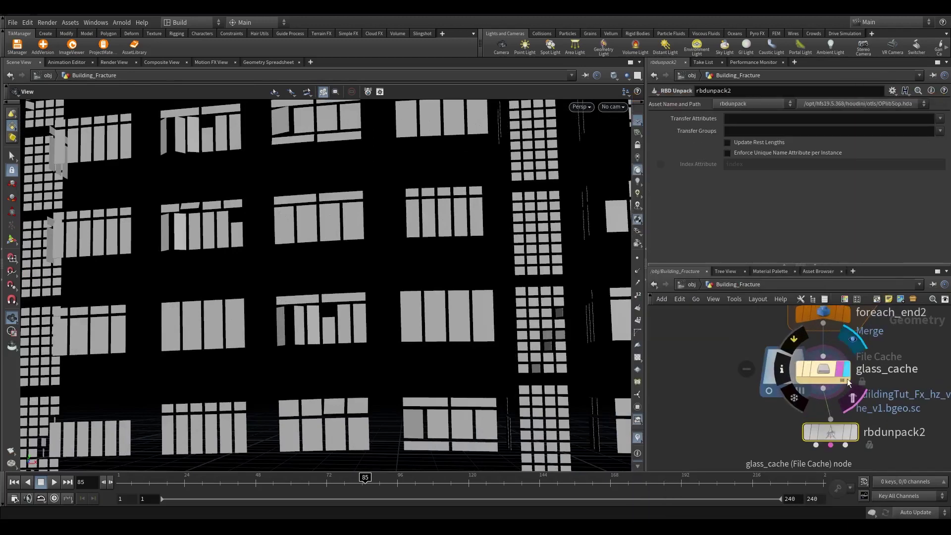
{"action": "left_click", "coordinate": [853, 433]}
{"action": "scroll", "coordinate": [764, 392], "scroll_direction": "down", "scroll_amount": 3}
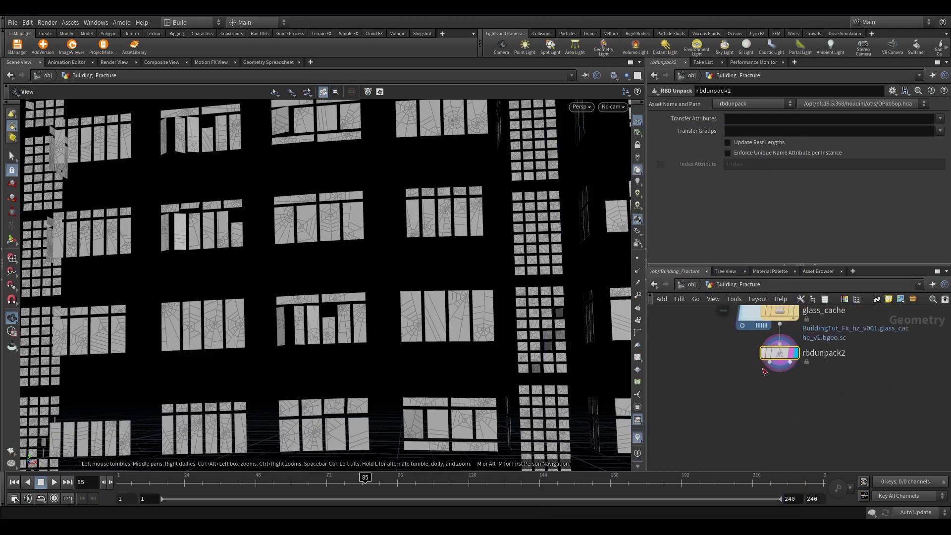
- Add a Connectivity node under the unpack with Connectivity Type set to Primitive
{"action": "key", "text": "Tab"}
{"action": "type", "text": "connec"}
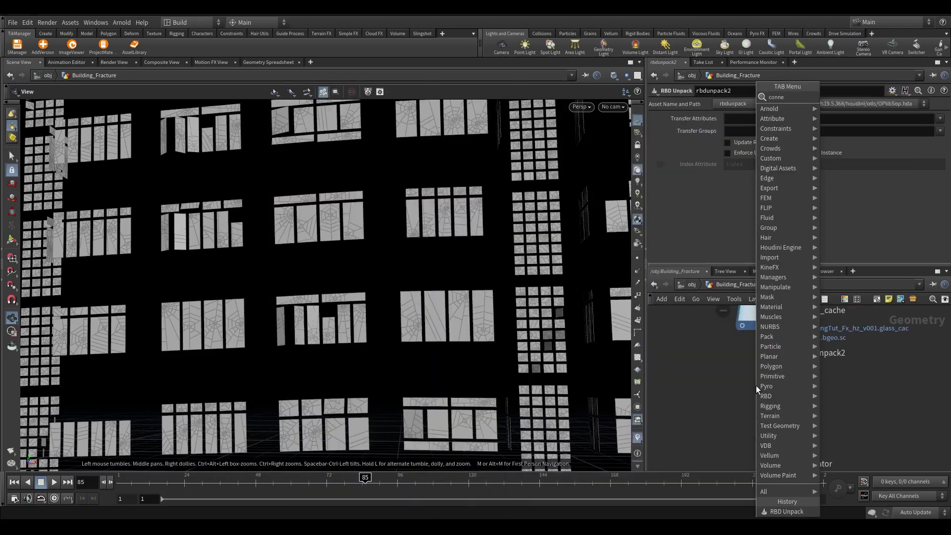
{"action": "key", "text": "Return"}
{"action": "left_click", "coordinate": [756, 388]}
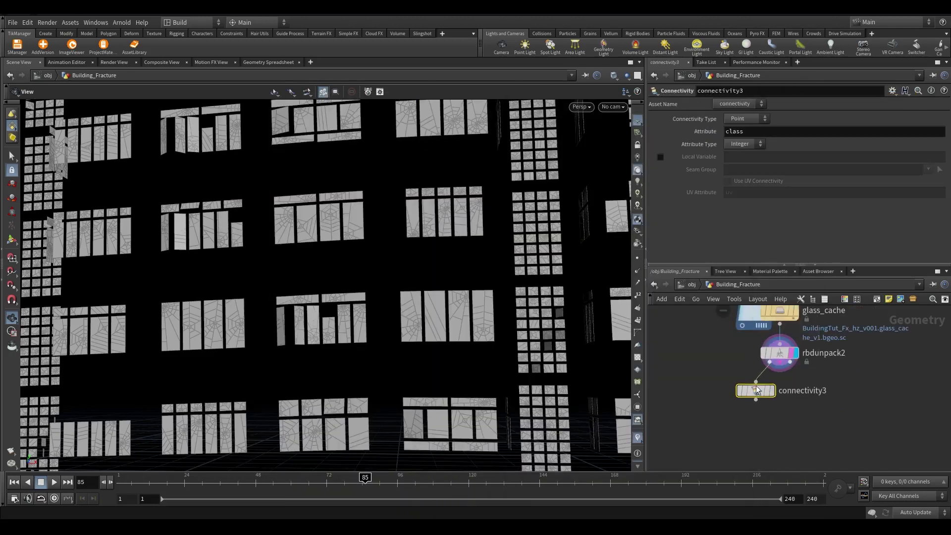
{"action": "left_click", "coordinate": [742, 119]}
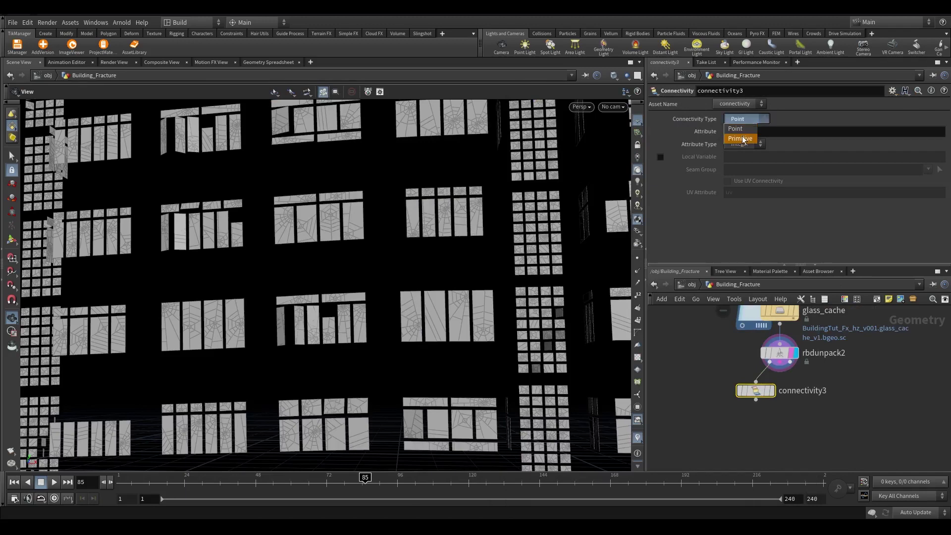
{"action": "left_click", "coordinate": [743, 139]}
{"action": "scroll", "coordinate": [772, 381], "scroll_direction": "up", "scroll_amount": 3}
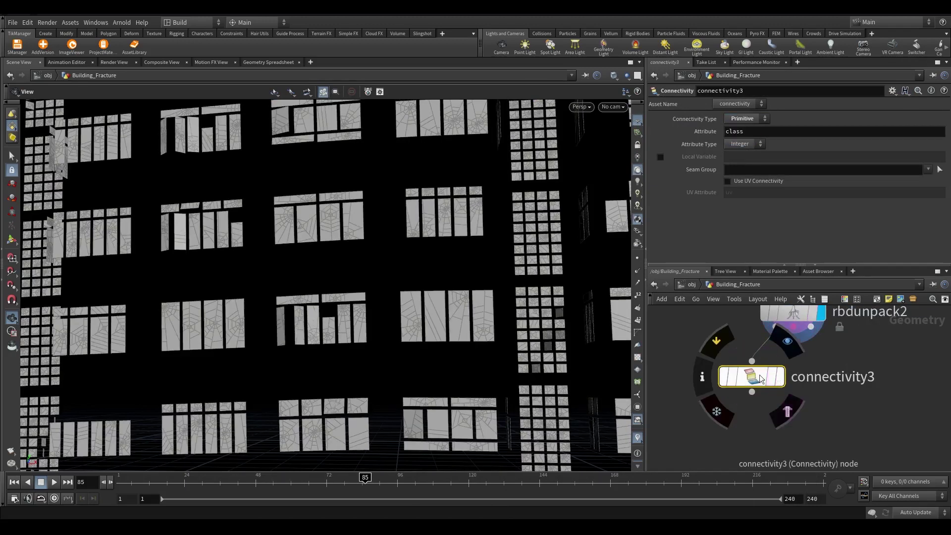
{"action": "scroll", "coordinate": [416, 223], "scroll_direction": "down", "scroll_amount": 3}
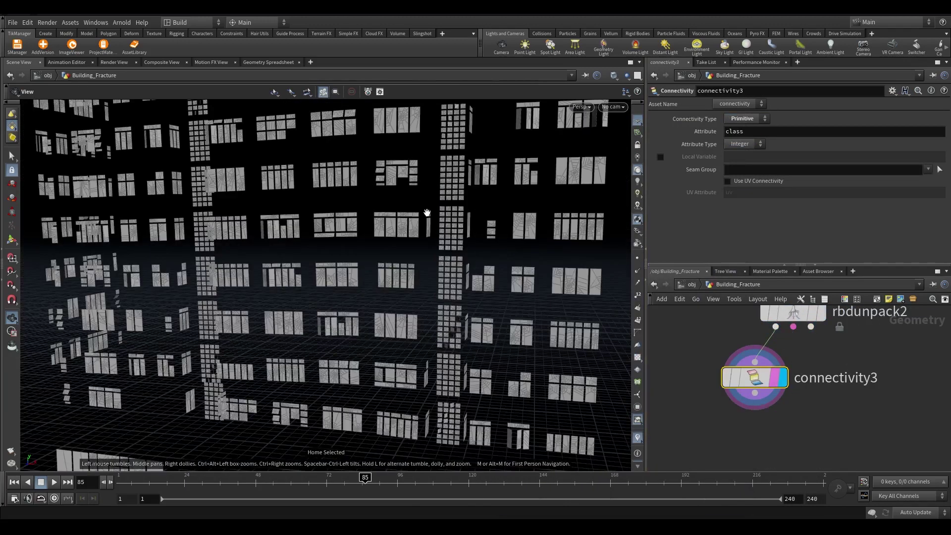
- Check connectivity3's primitive class values in the spreadsheet, then view its info in Scene View
{"action": "left_click", "coordinate": [758, 401]}
{"action": "left_click", "coordinate": [268, 61]}
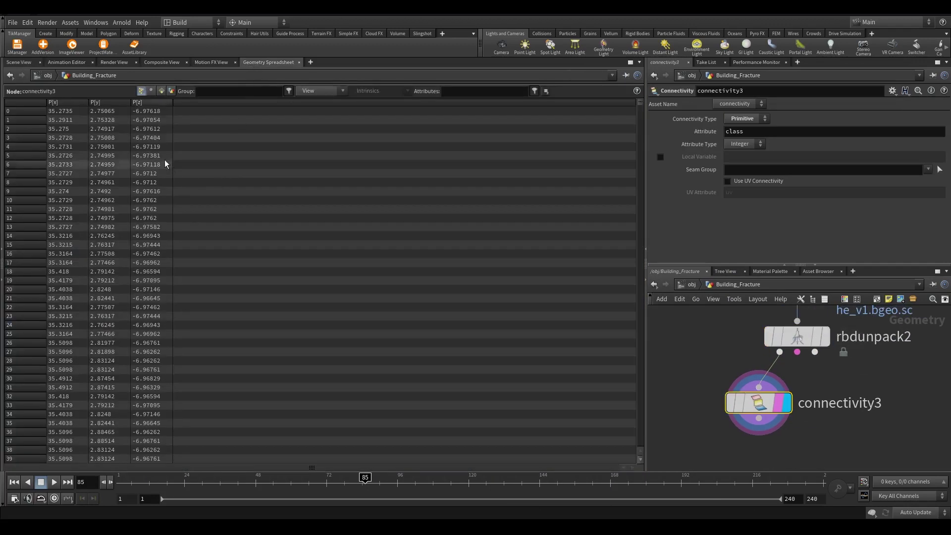
{"action": "left_click", "coordinate": [161, 91]}
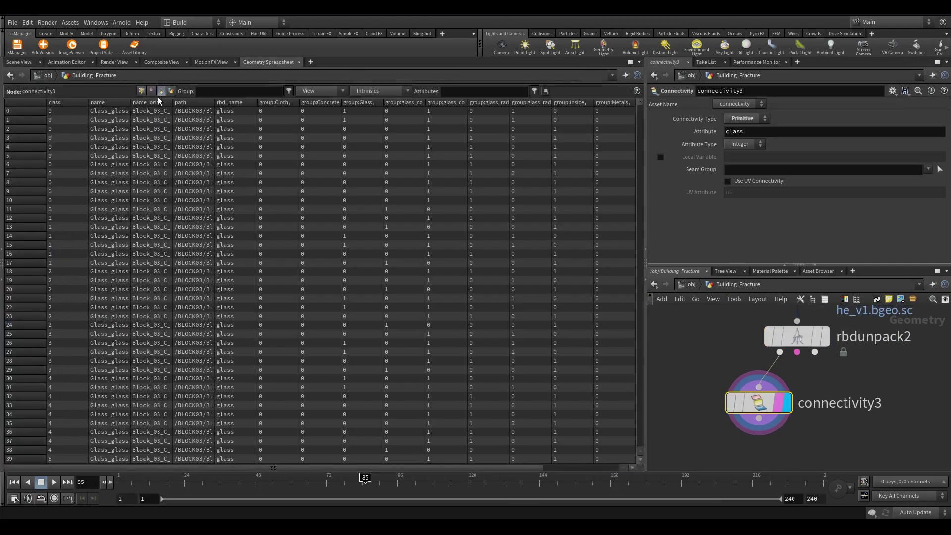
{"action": "left_click", "coordinate": [130, 101]}
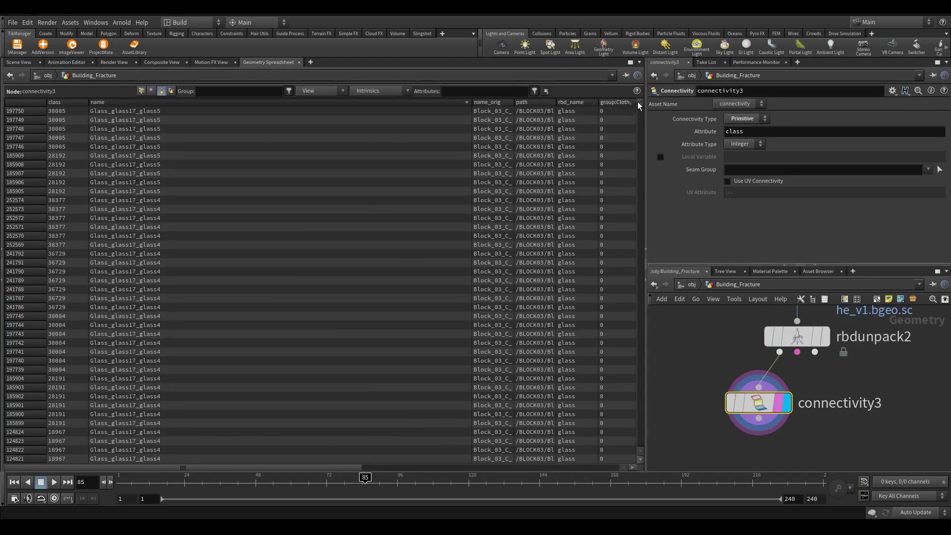
{"action": "left_click_drag", "start_coordinate": [639, 106], "coordinate": [647, 310]}
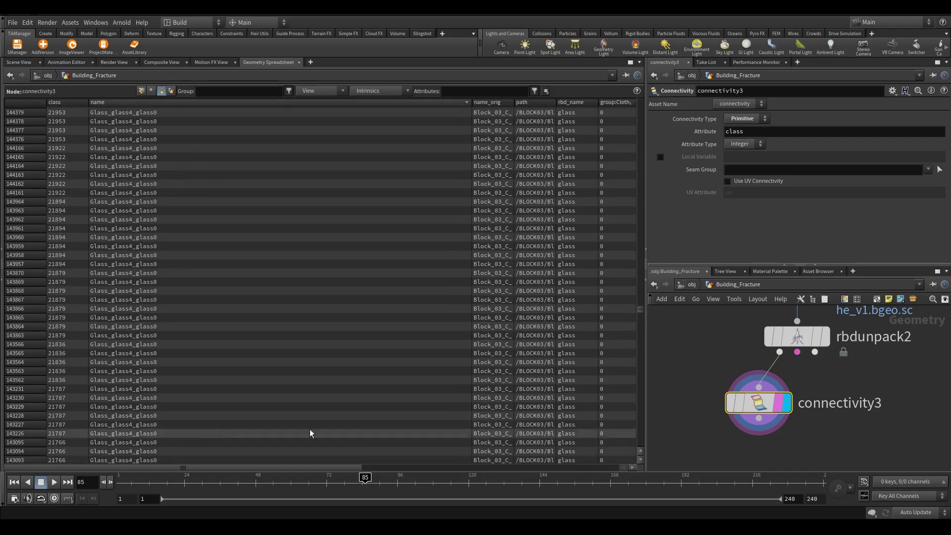
{"action": "left_click_drag", "start_coordinate": [638, 310], "coordinate": [654, 468]}
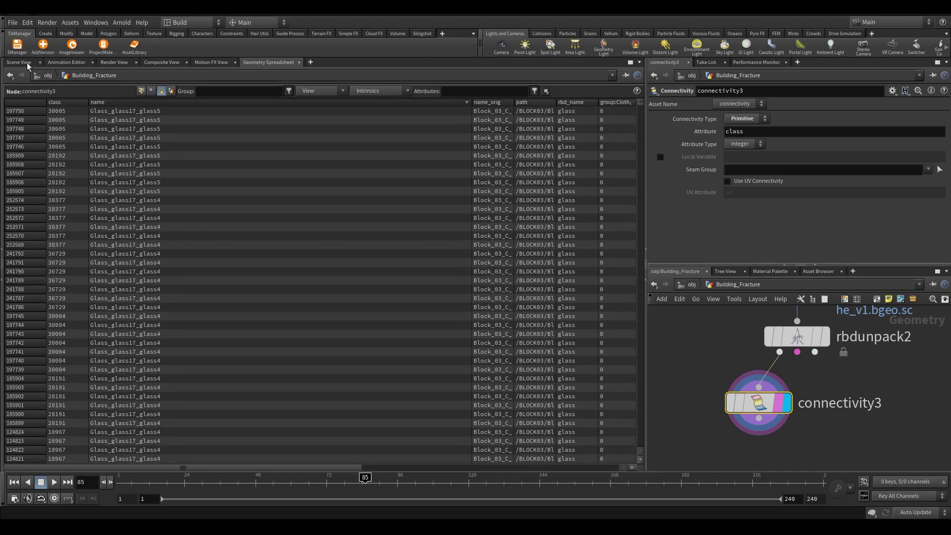
{"action": "left_click", "coordinate": [21, 62]}
{"action": "middle_click", "coordinate": [773, 422]}
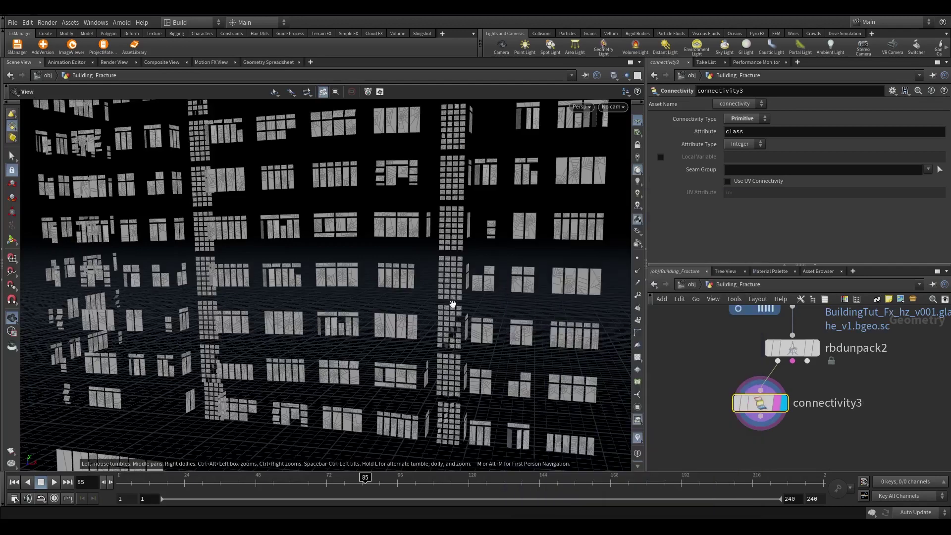
{"action": "scroll", "coordinate": [401, 282], "scroll_direction": "down", "scroll_amount": 5}
{"action": "scroll", "coordinate": [383, 357], "scroll_direction": "down", "scroll_amount": 4}
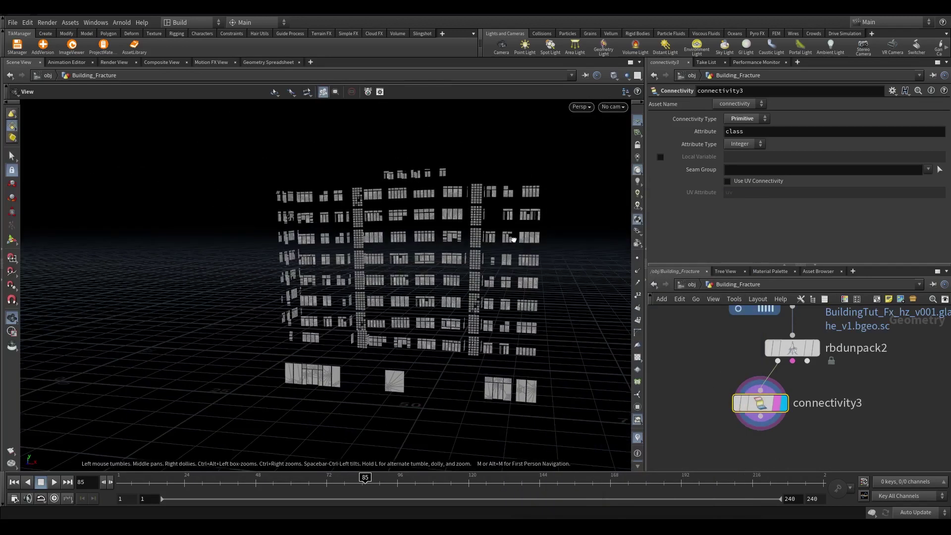
{"action": "scroll", "coordinate": [403, 223], "scroll_direction": "up", "scroll_amount": 4}
{"action": "scroll", "coordinate": [404, 198], "scroll_direction": "up", "scroll_amount": 5}
{"action": "scroll", "coordinate": [429, 345], "scroll_direction": "down", "scroll_amount": 2}
{"action": "scroll", "coordinate": [429, 346], "scroll_direction": "down", "scroll_amount": 5}
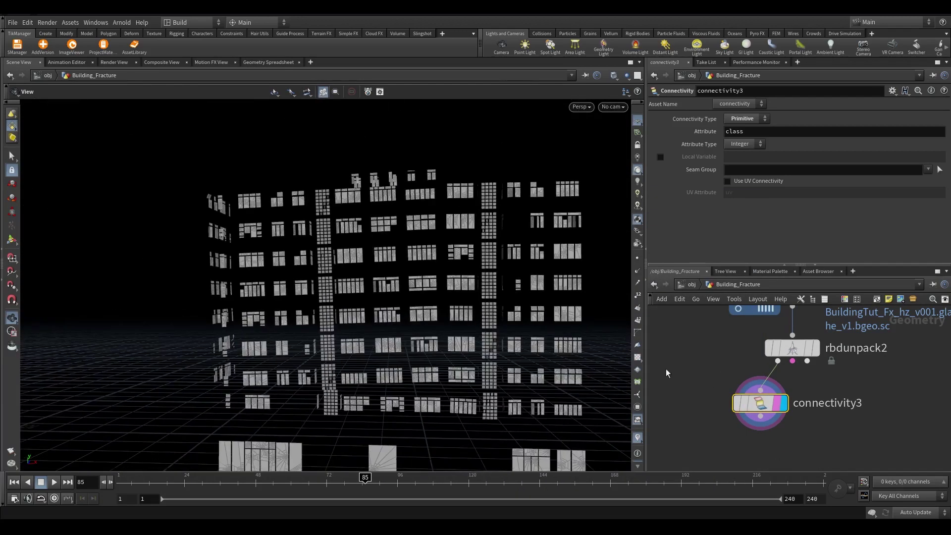
{"action": "scroll", "coordinate": [839, 362], "scroll_direction": "down", "scroll_amount": 2}
{"action": "scroll", "coordinate": [813, 381], "scroll_direction": "up", "scroll_amount": 2}
- Search the node menu with 'at w' to find Attribute Wrangle
{"action": "key", "text": "Tab"}
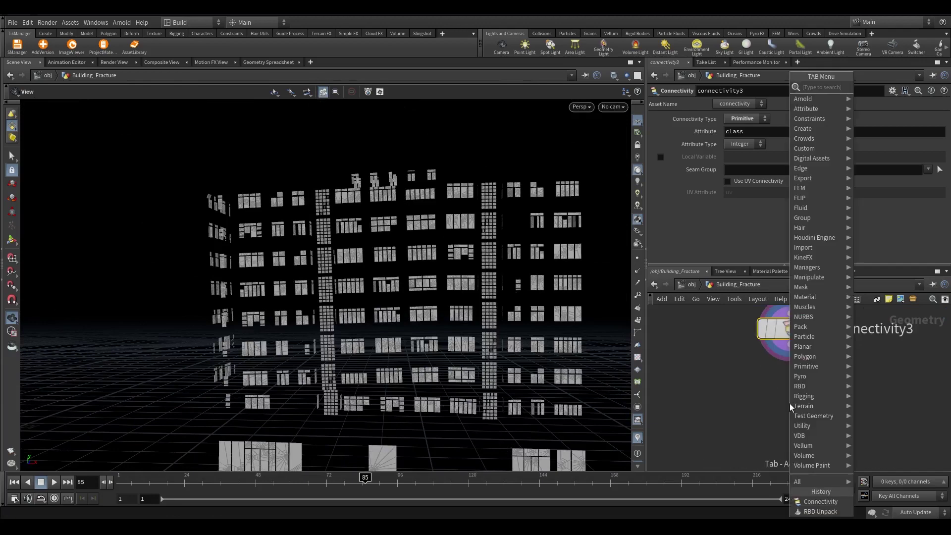
{"action": "type", "text": "a"}
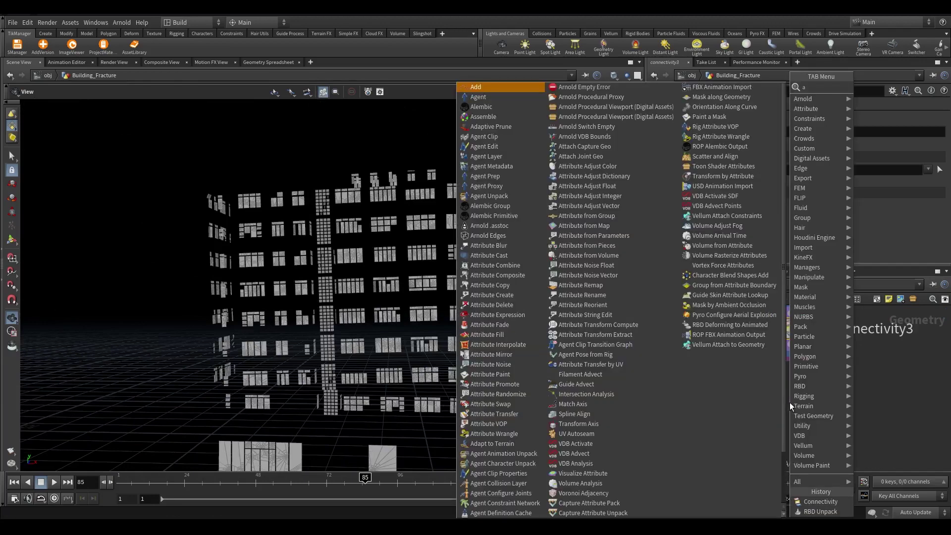
{"action": "type", "text": "t"}
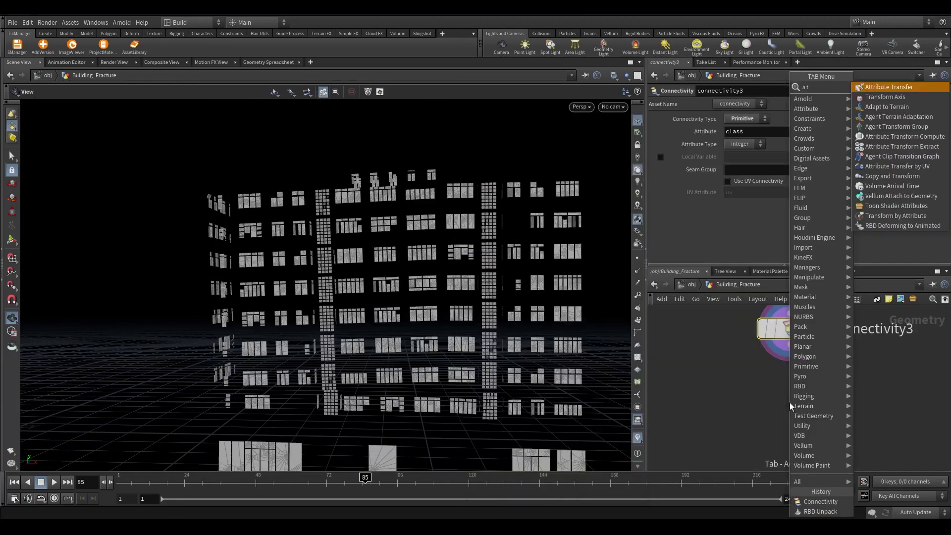
{"action": "key", "text": "BackSpace"}
{"action": "key", "text": "BackSpace"}
{"action": "type", "text": "t w"}
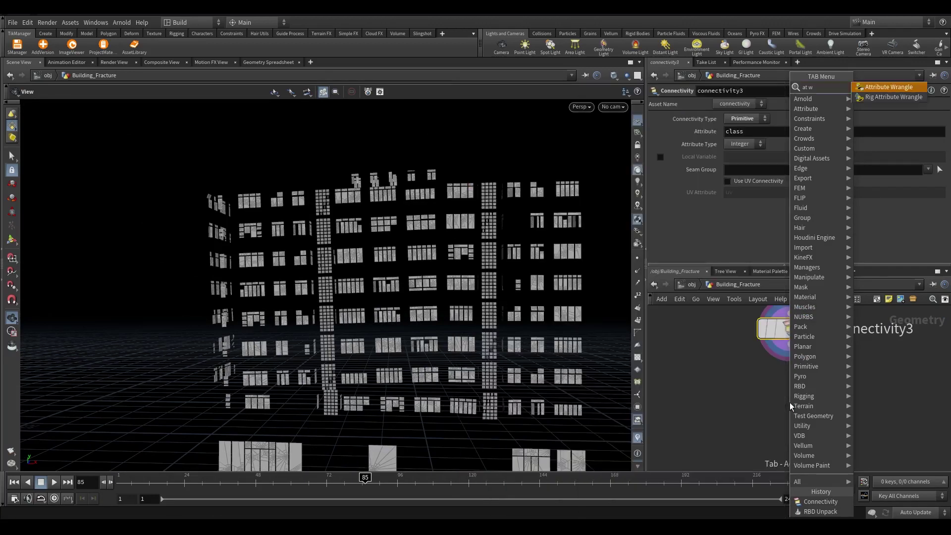
- Place an Attribute Wrangle below connectivity3 with the glass_ plus class naming code, and display it
{"action": "key", "text": "Return"}
{"action": "left_click", "coordinate": [790, 402]}
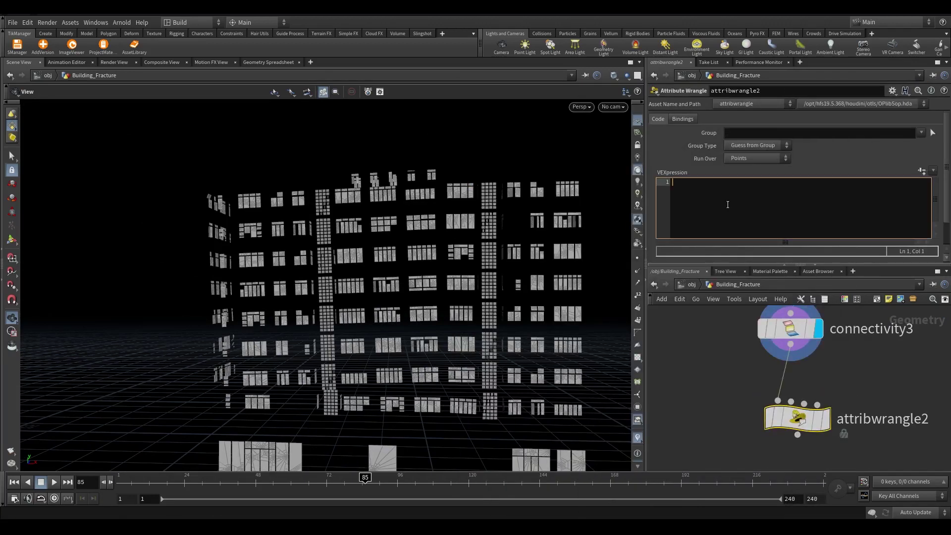
{"action": "type", "text": "@name = \"glass_"}
{"action": "type", "text": "\"glass_\""}
{"action": "type", "text": "+ "}
{"action": "type", "text": "itoa("}
{"action": "type", "text": "i@class);"}
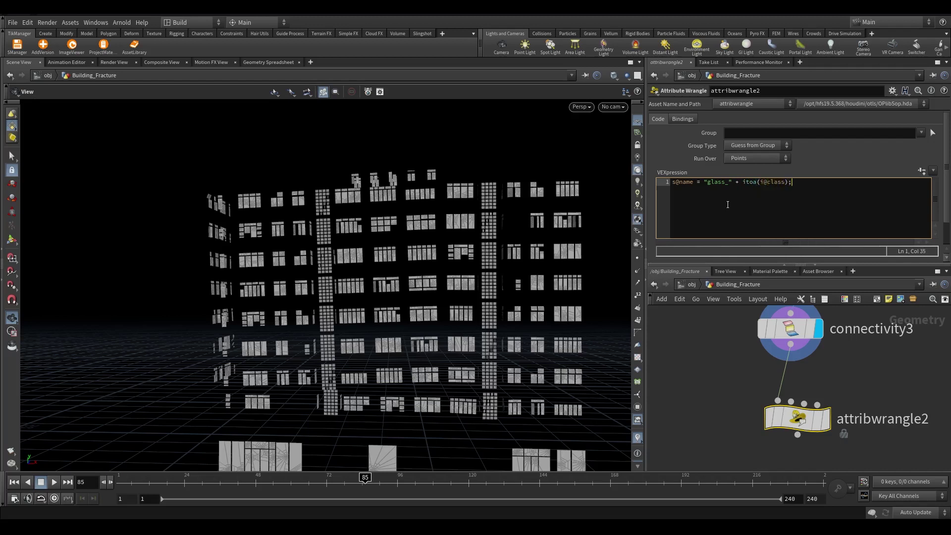
{"action": "left_click", "coordinate": [815, 424]}
{"action": "middle_click", "coordinate": [815, 424]}
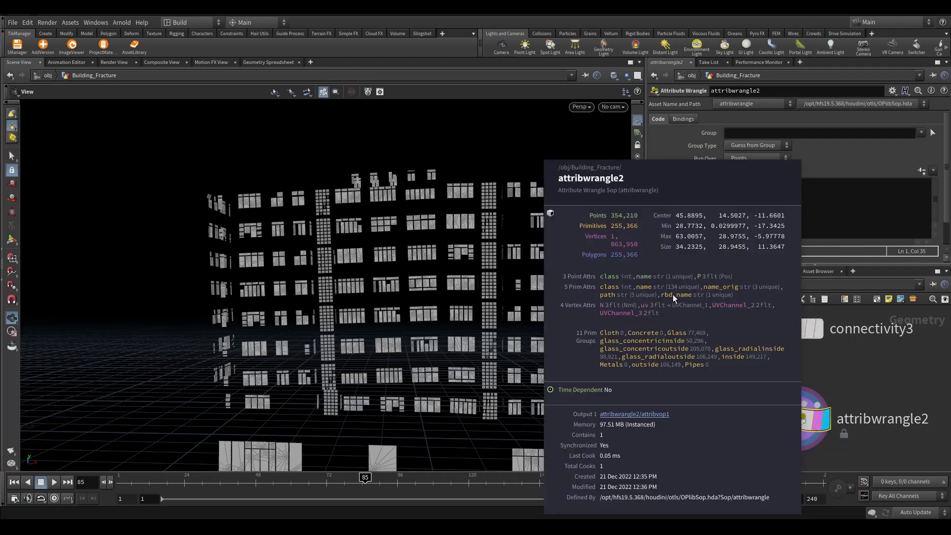
- Set the wrangle's Run Over to Primitives and verify the glass_ names in the spreadsheet
{"action": "left_click", "coordinate": [736, 159]}
{"action": "left_click", "coordinate": [738, 177]}
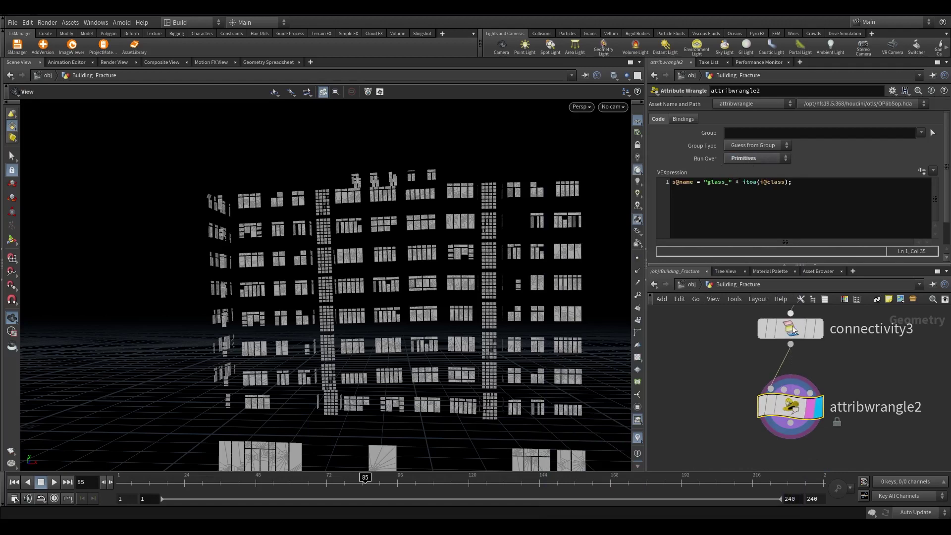
{"action": "middle_click", "coordinate": [794, 398]}
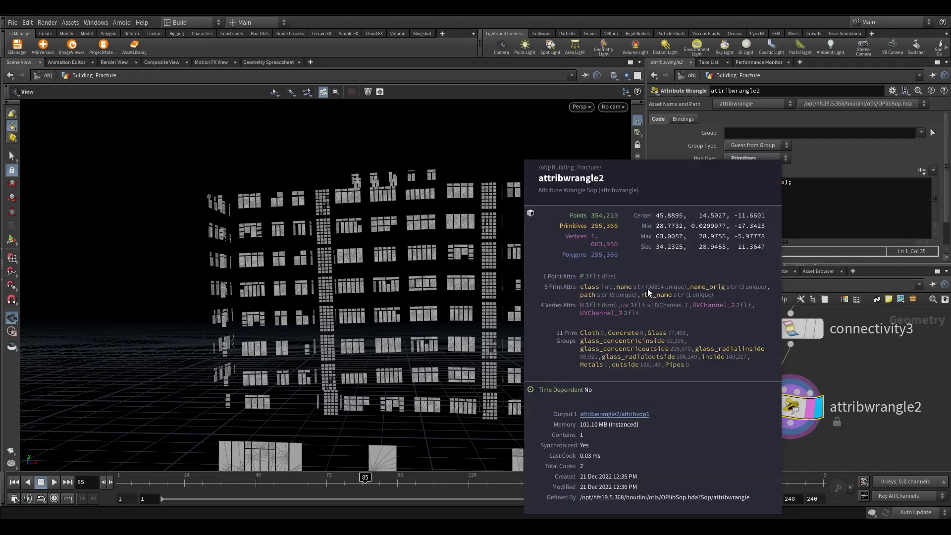
{"action": "left_click", "coordinate": [651, 319]}
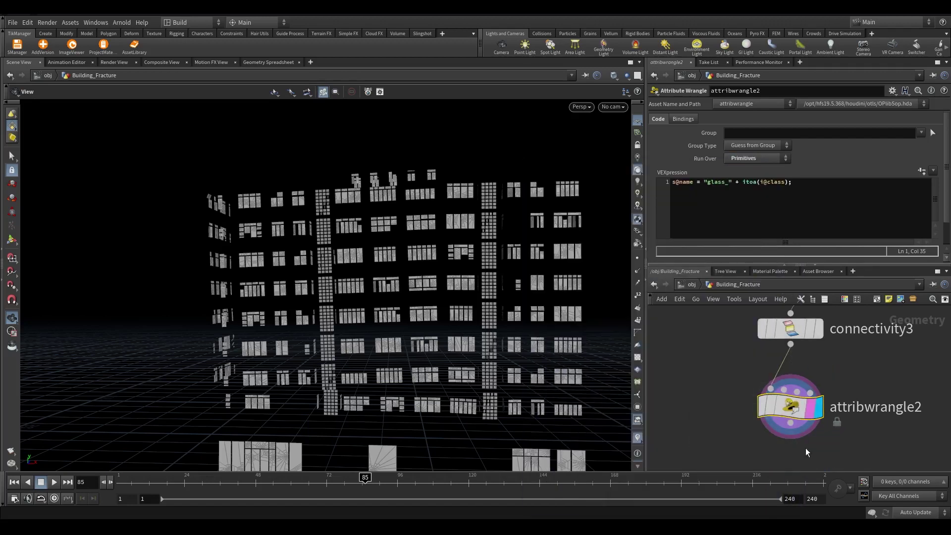
{"action": "left_click", "coordinate": [268, 62]}
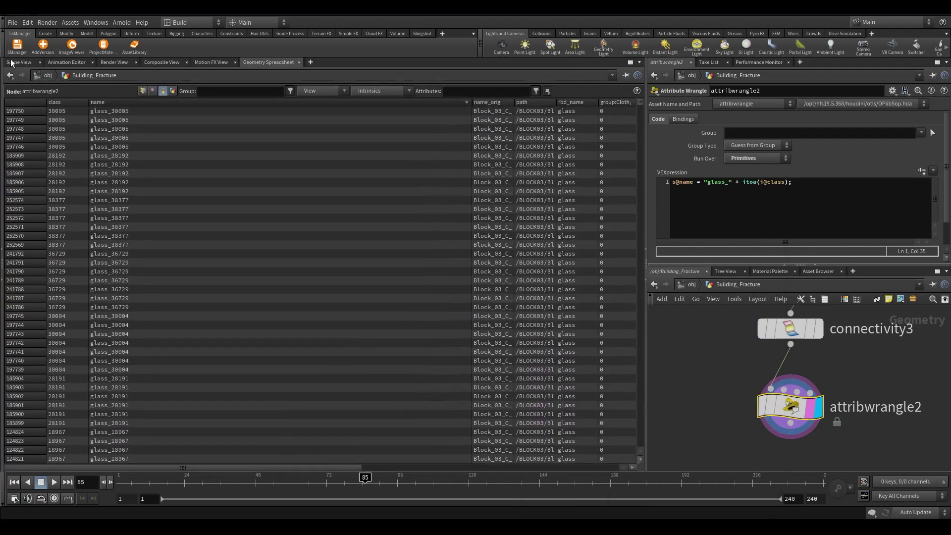
- Add a Null below attribwrangle2 named OUT_GLASS
{"action": "left_click", "coordinate": [12, 63]}
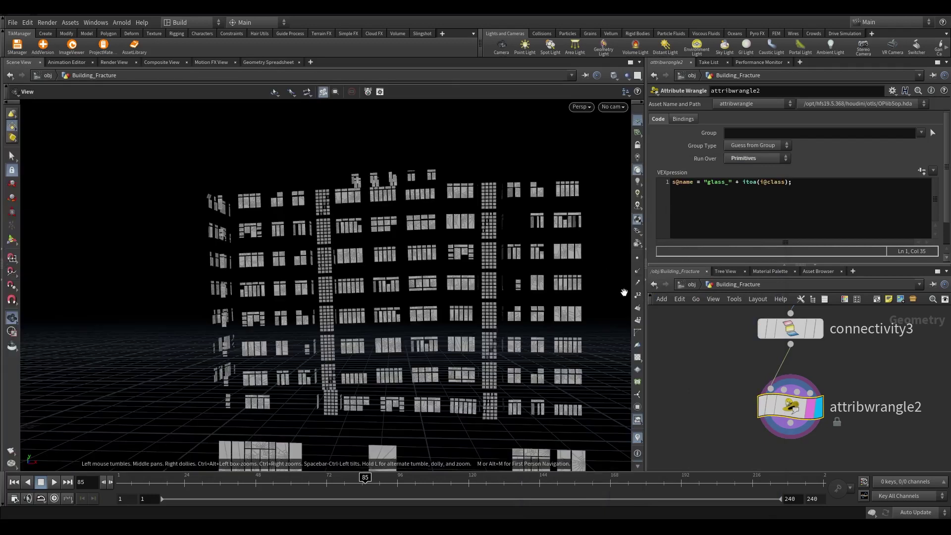
{"action": "scroll", "coordinate": [688, 356], "scroll_direction": "down", "scroll_amount": 3}
{"action": "left_click_drag", "start_coordinate": [812, 414], "coordinate": [745, 297]}
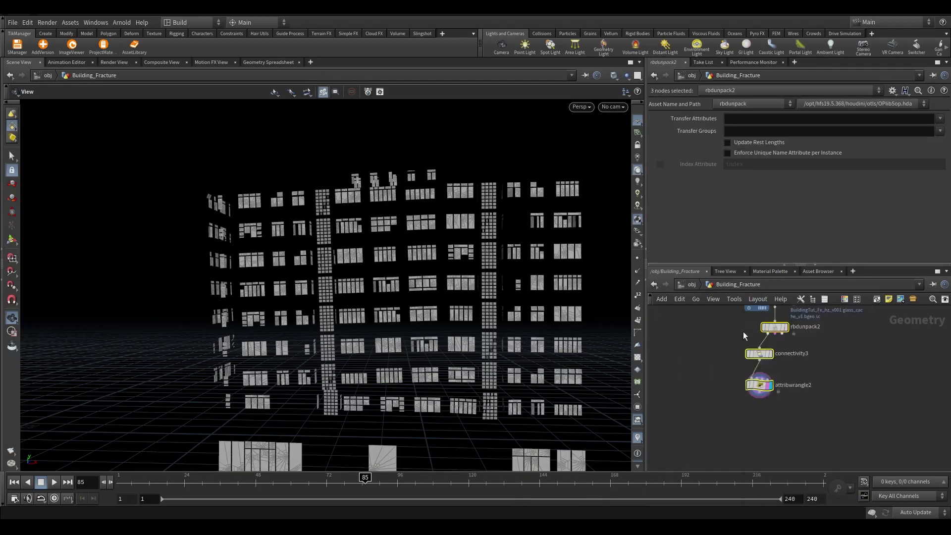
{"action": "left_click", "coordinate": [810, 354]}
{"action": "scroll", "coordinate": [800, 435], "scroll_direction": "up", "scroll_amount": 2}
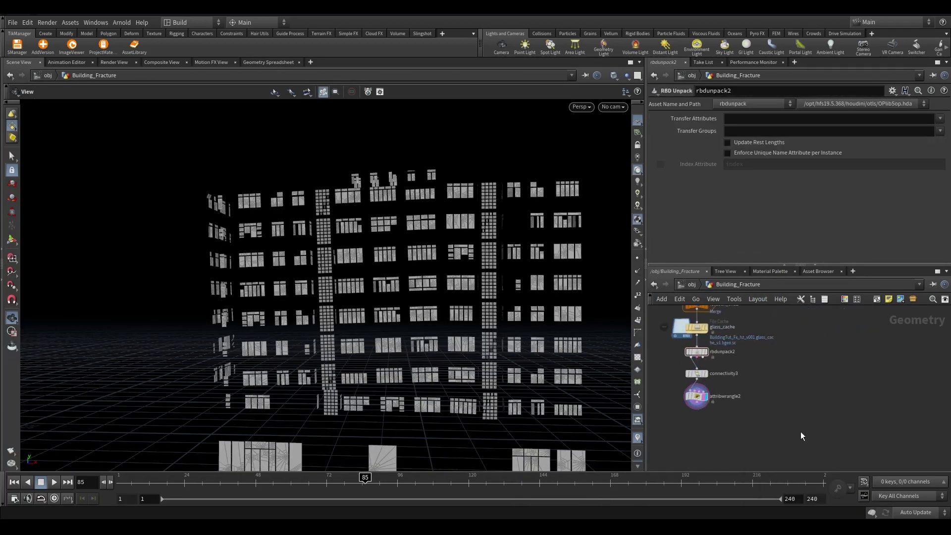
{"action": "scroll", "coordinate": [659, 400], "scroll_direction": "up", "scroll_amount": 2}
{"action": "key", "text": "Tab"}
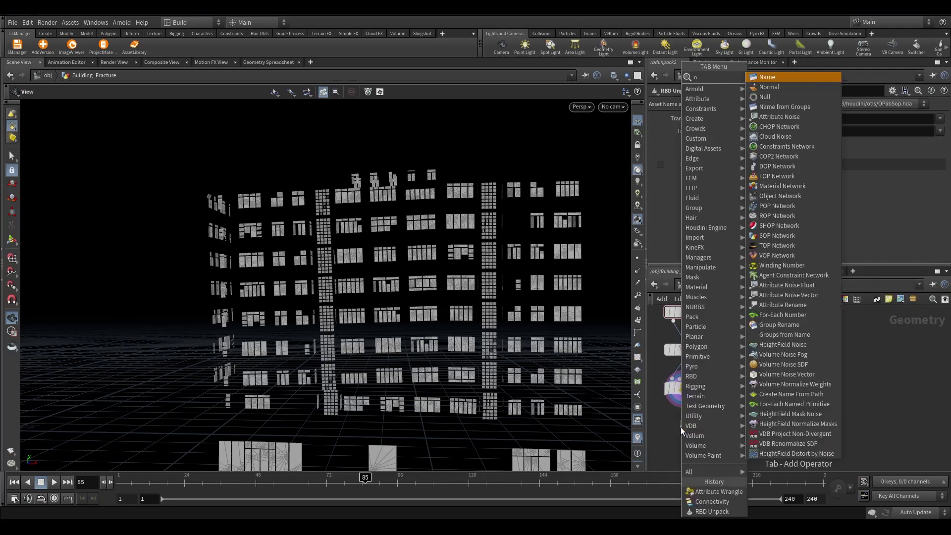
{"action": "type", "text": "null"}
{"action": "key", "text": "Return"}
{"action": "double_click", "coordinate": [789, 401]}
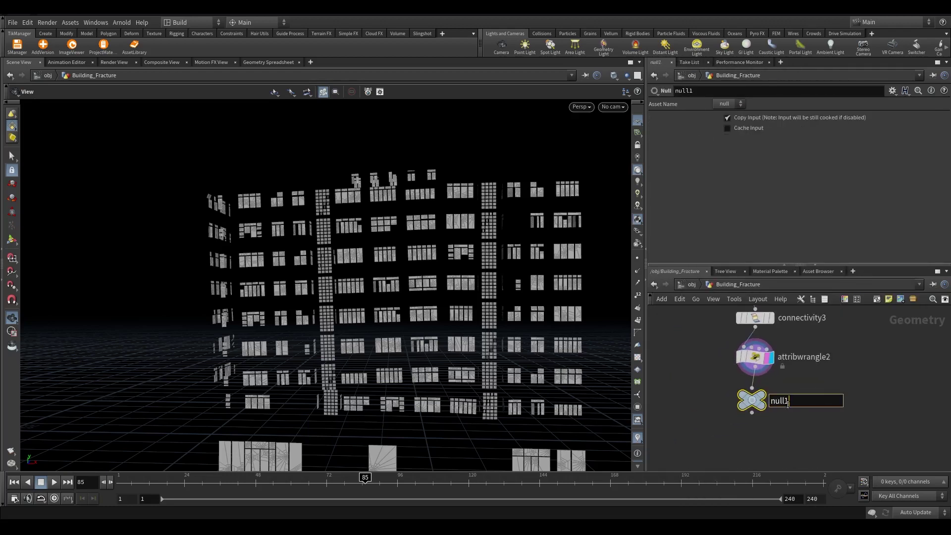
{"action": "type", "text": "OUT_G"}
{"action": "type", "text": "LASS"}
{"action": "key", "text": "Return"}
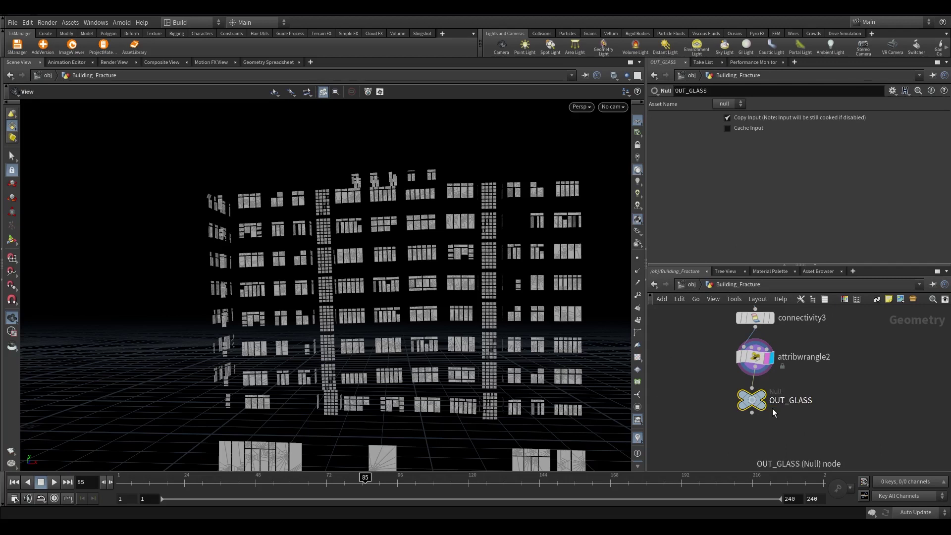
{"action": "scroll", "coordinate": [782, 333], "scroll_direction": "down", "scroll_amount": 2}
- Orbit down to a low angle to inspect the building's ground-level glass panels
{"action": "middle_click_drag", "start_coordinate": [781, 333], "coordinate": [765, 393]}
{"action": "scroll", "coordinate": [761, 346], "scroll_direction": "up", "scroll_amount": 2}
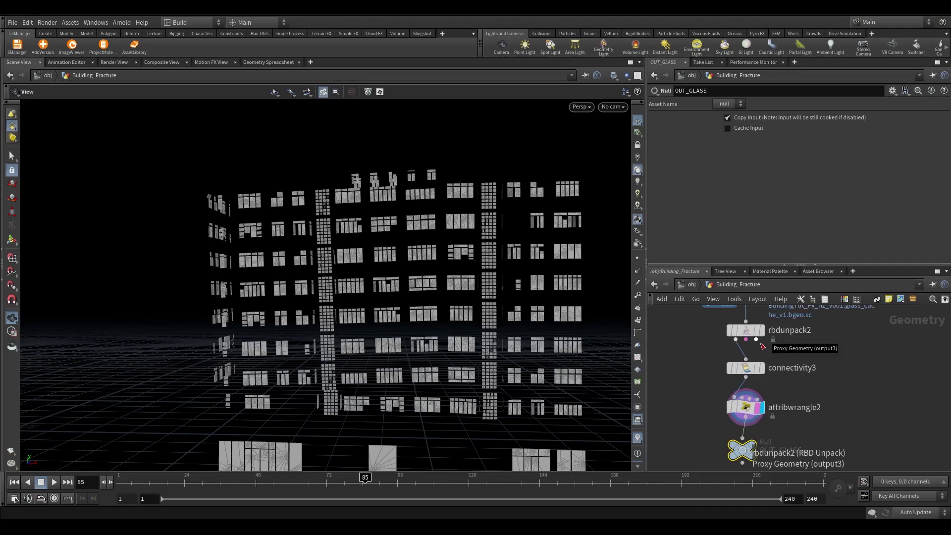
{"action": "scroll", "coordinate": [482, 274], "scroll_direction": "up", "scroll_amount": 5}
{"action": "scroll", "coordinate": [534, 185], "scroll_direction": "down", "scroll_amount": 2}
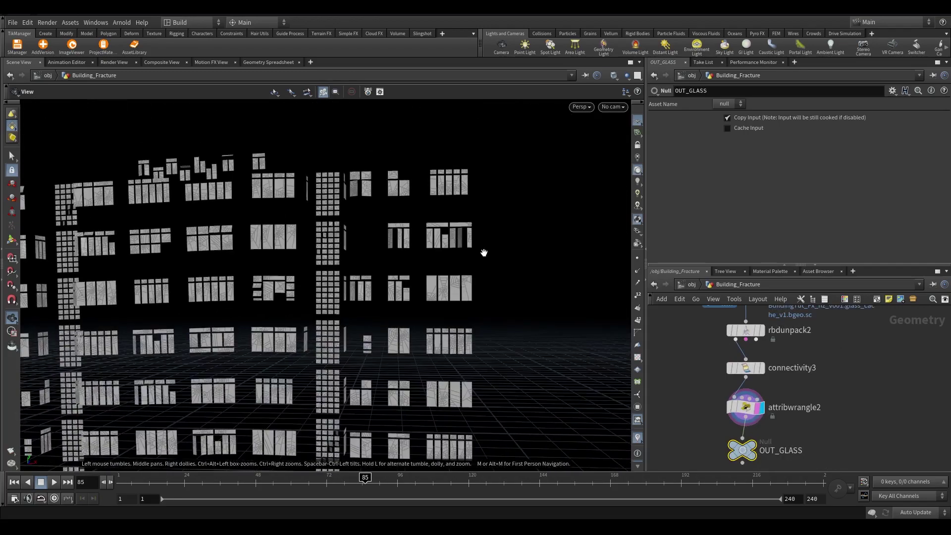
{"action": "scroll", "coordinate": [483, 252], "scroll_direction": "up", "scroll_amount": 3}
{"action": "left_click_drag", "start_coordinate": [524, 140], "coordinate": [510, 194]}
{"action": "scroll", "coordinate": [560, 142], "scroll_direction": "up", "scroll_amount": 2}
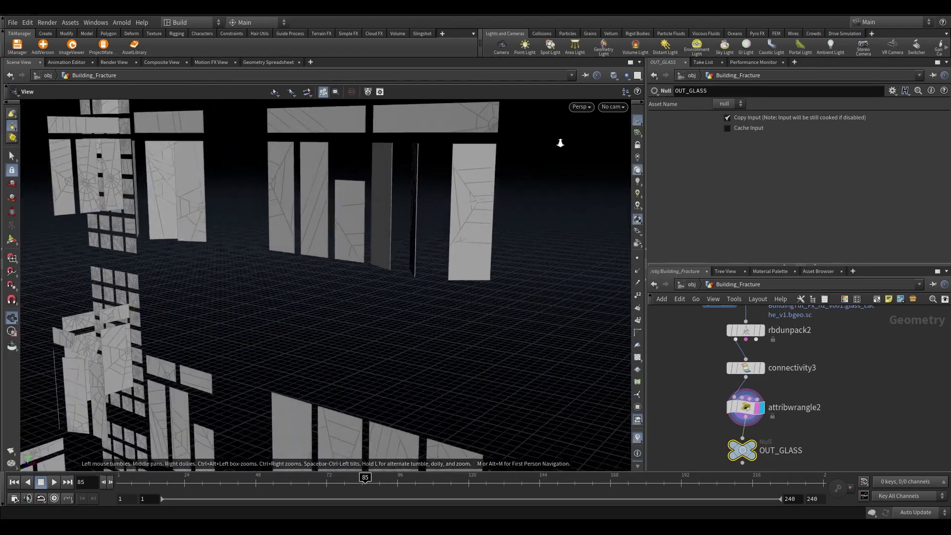
{"action": "scroll", "coordinate": [445, 259], "scroll_direction": "down", "scroll_amount": 3}
{"action": "scroll", "coordinate": [416, 253], "scroll_direction": "up", "scroll_amount": 3}
{"action": "scroll", "coordinate": [387, 222], "scroll_direction": "down", "scroll_amount": 5}
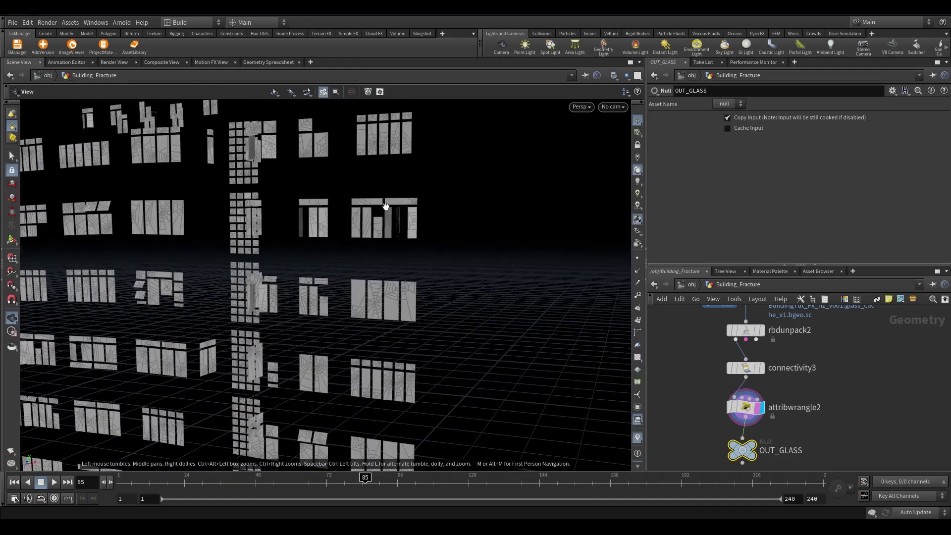
{"action": "scroll", "coordinate": [385, 206], "scroll_direction": "down", "scroll_amount": 4}
{"action": "left_click_drag", "start_coordinate": [384, 206], "coordinate": [521, 297]}
{"action": "scroll", "coordinate": [584, 350], "scroll_direction": "up", "scroll_amount": 3}
{"action": "middle_click_drag", "start_coordinate": [706, 424], "coordinate": [741, 369]}
{"action": "scroll", "coordinate": [741, 369], "scroll_direction": "up", "scroll_amount": 2}
{"action": "scroll", "coordinate": [740, 434], "scroll_direction": "up", "scroll_amount": 3}
- Add an Exploded View below OUT_GLASS, preview the spread glass pieces, and reselect OUT_GLASS
{"action": "key", "text": "Tab"}
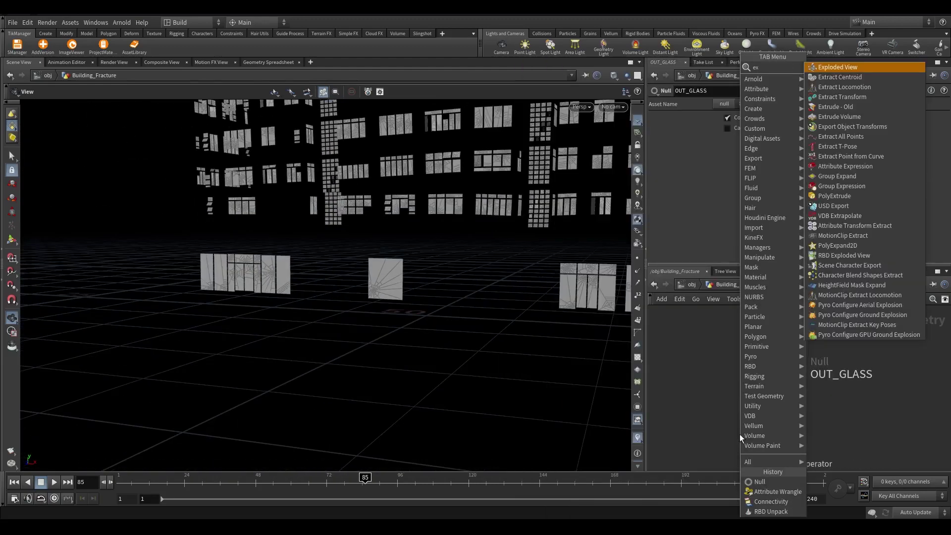
{"action": "key", "text": "Return"}
{"action": "left_click", "coordinate": [738, 435]}
{"action": "scroll", "coordinate": [742, 431], "scroll_direction": "up", "scroll_amount": 3}
{"action": "left_click", "coordinate": [787, 424]}
{"action": "scroll", "coordinate": [567, 193], "scroll_direction": "up", "scroll_amount": 5}
{"action": "scroll", "coordinate": [486, 277], "scroll_direction": "down", "scroll_amount": 4}
{"action": "left_click_drag", "start_coordinate": [409, 263], "coordinate": [368, 343]}
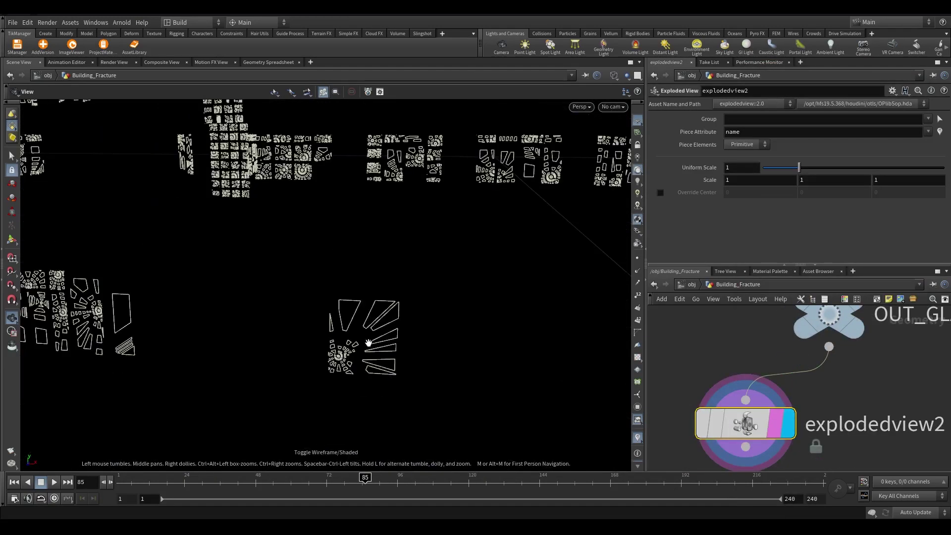
{"action": "scroll", "coordinate": [388, 208], "scroll_direction": "down", "scroll_amount": 5}
{"action": "scroll", "coordinate": [352, 154], "scroll_direction": "up", "scroll_amount": 3}
{"action": "scroll", "coordinate": [320, 253], "scroll_direction": "down", "scroll_amount": 3}
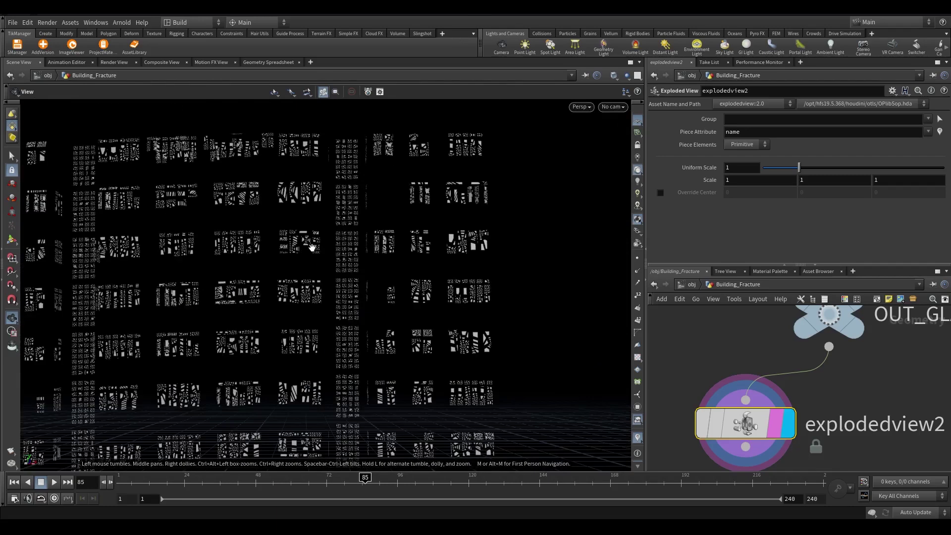
{"action": "scroll", "coordinate": [764, 393], "scroll_direction": "down", "scroll_amount": 3}
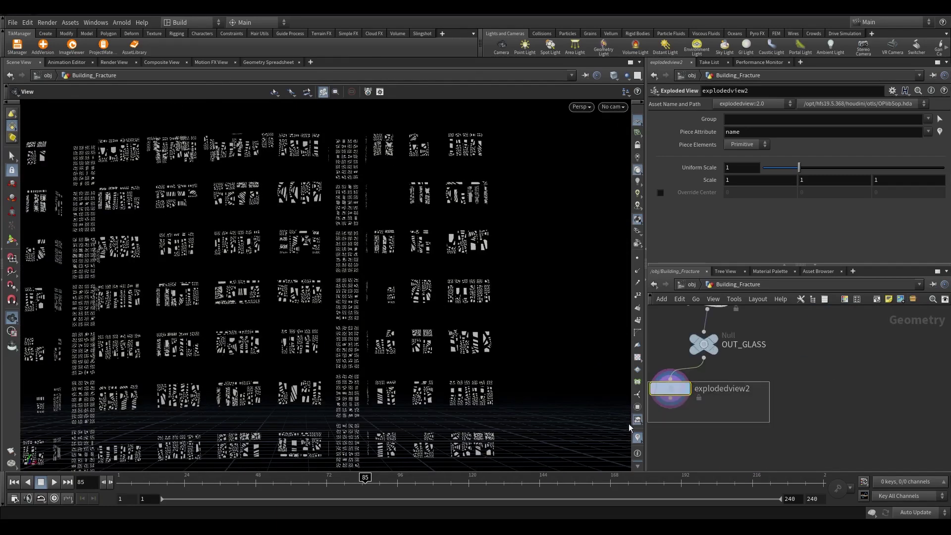
{"action": "key", "text": "Delete"}
{"action": "scroll", "coordinate": [786, 394], "scroll_direction": "down", "scroll_amount": 2}
{"action": "left_click", "coordinate": [816, 395]}
{"action": "scroll", "coordinate": [782, 388], "scroll_direction": "down", "scroll_amount": 3}
{"action": "scroll", "coordinate": [782, 389], "scroll_direction": "up", "scroll_amount": 2}
- Paste an object merge, point its Object 1 at OUT_Metals, and display the metal frames
{"action": "key", "text": "ctrl+v"}
{"action": "left_click_drag", "start_coordinate": [762, 356], "coordinate": [869, 359]}
{"action": "scroll", "coordinate": [747, 351], "scroll_direction": "up", "scroll_amount": 3}
{"action": "scroll", "coordinate": [725, 349], "scroll_direction": "up", "scroll_amount": 2}
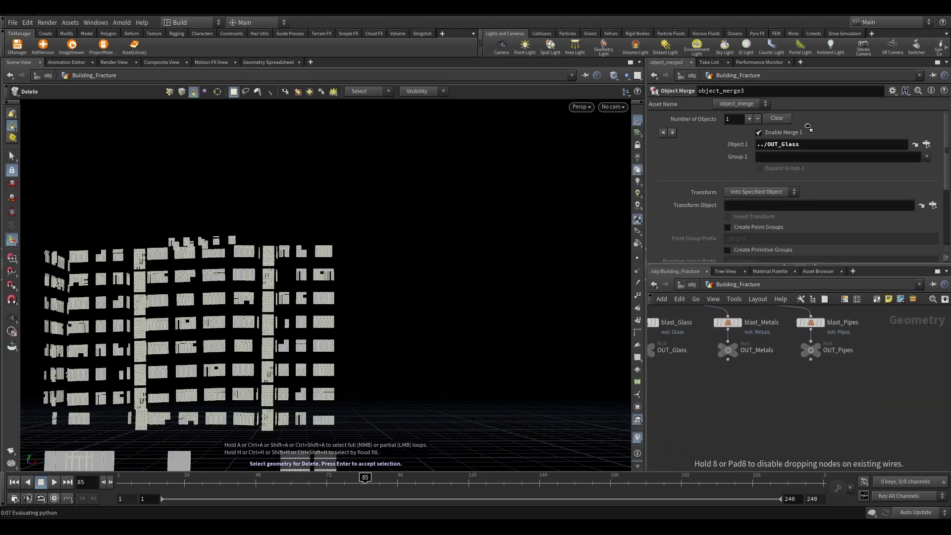
{"action": "left_click_drag", "start_coordinate": [809, 131], "coordinate": [808, 146]}
{"action": "scroll", "coordinate": [888, 350], "scroll_direction": "down", "scroll_amount": 3}
{"action": "scroll", "coordinate": [796, 386], "scroll_direction": "up", "scroll_amount": 3}
{"action": "scroll", "coordinate": [796, 387], "scroll_direction": "up", "scroll_amount": 2}
{"action": "left_click_drag", "start_coordinate": [738, 374], "coordinate": [866, 379]}
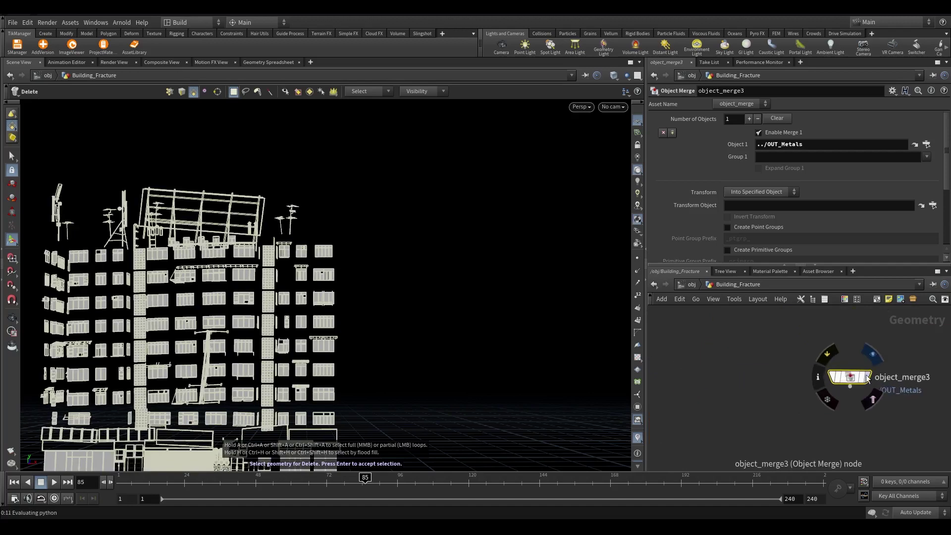
{"action": "left_click", "coordinate": [867, 378]}
{"action": "key", "text": "Escape"}
{"action": "mouse_move", "coordinate": [398, 257]}
{"action": "left_mouse_down"}
{"action": "mouse_move", "coordinate": [516, 166]}
{"action": "mouse_move", "coordinate": [379, 271]}
{"action": "mouse_move", "coordinate": [431, 212]}
{"action": "left_mouse_up"}
{"action": "scroll", "coordinate": [379, 225], "scroll_direction": "up", "scroll_amount": 5}
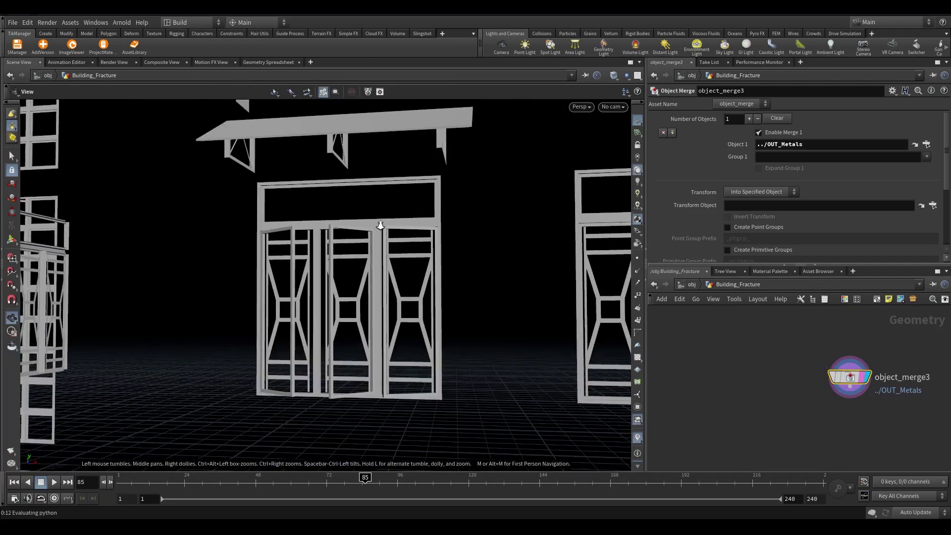
{"action": "scroll", "coordinate": [380, 225], "scroll_direction": "down", "scroll_amount": 5}
{"action": "scroll", "coordinate": [244, 251], "scroll_direction": "up", "scroll_amount": 2}
{"action": "scroll", "coordinate": [180, 219], "scroll_direction": "up", "scroll_amount": 2}
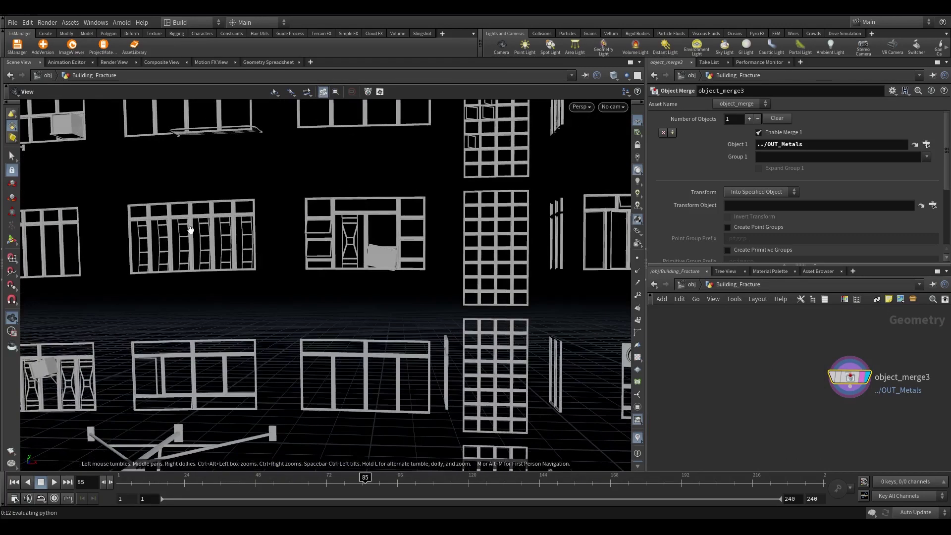
{"action": "scroll", "coordinate": [190, 231], "scroll_direction": "down", "scroll_amount": 2}
{"action": "key", "text": "Delete"}
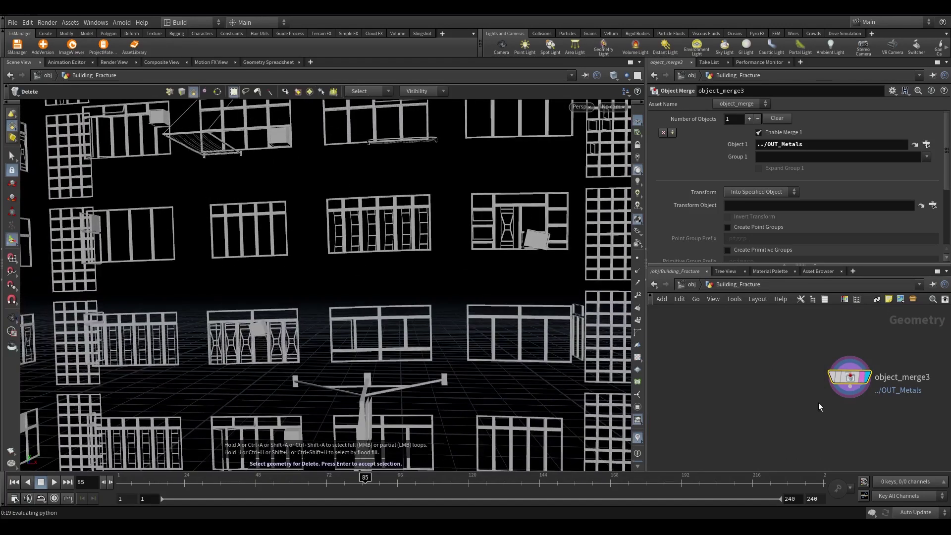
{"action": "middle_click_drag", "start_coordinate": [818, 407], "coordinate": [841, 349]}
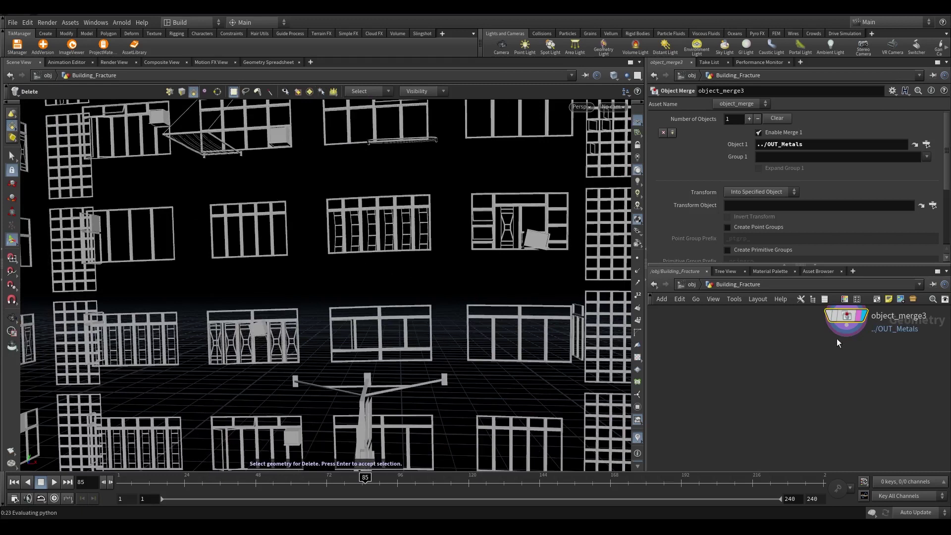
{"action": "scroll", "coordinate": [826, 346], "scroll_direction": "up", "scroll_amount": 2}
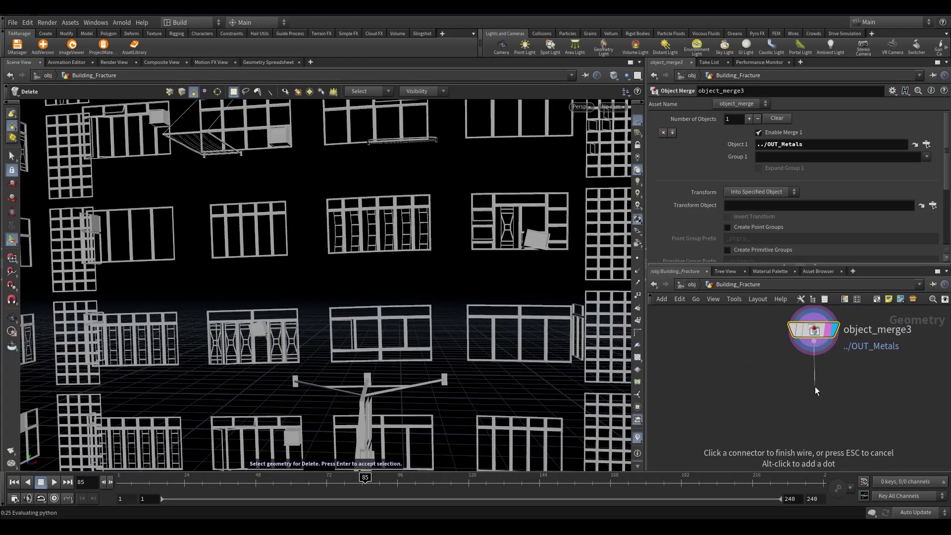
{"action": "key", "text": "Tab"}
{"action": "type", "text": "aspli"}
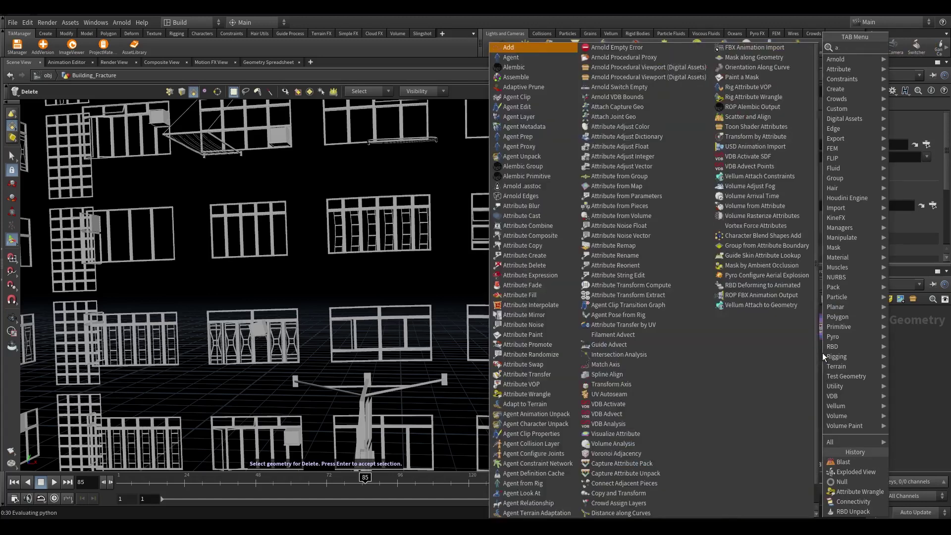
- Add a Split node below object_merge3, display it, and frame the building
{"action": "key", "text": "BackSpace"}
{"action": "key", "text": "BackSpace"}
{"action": "key", "text": "BackSpace"}
{"action": "key", "text": "Return"}
{"action": "left_click", "coordinate": [822, 352]}
{"action": "left_click", "coordinate": [833, 352]}
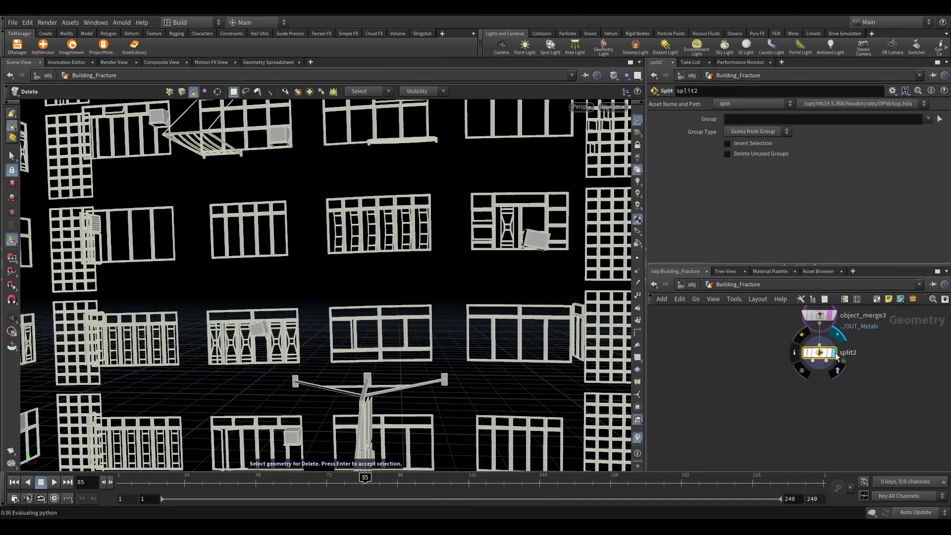
{"action": "key", "text": "h"}
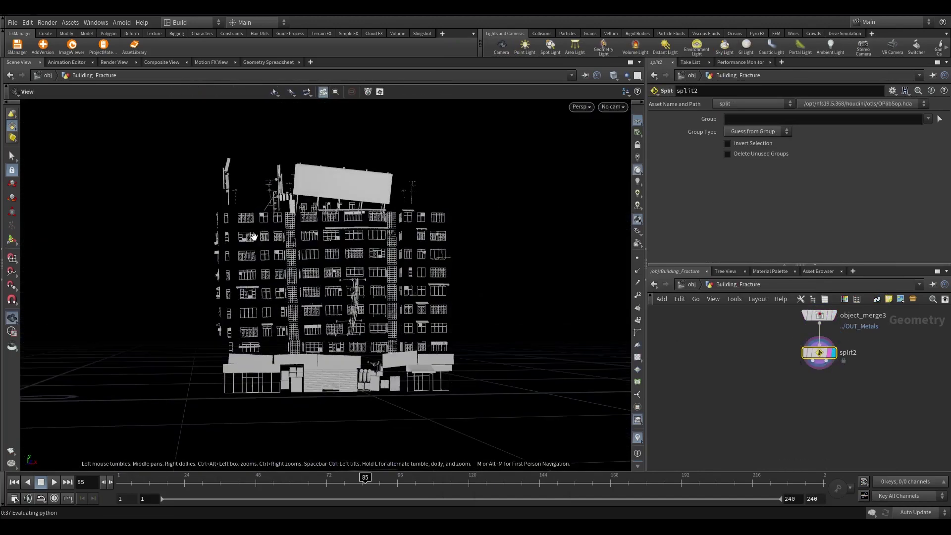
- Pick the split group interactively, selecting pieces by the name_orig attribute
{"action": "left_click", "coordinate": [939, 119]}
{"action": "key", "text": "9"}
{"action": "left_click", "coordinate": [603, 122]}
{"action": "mouse_move", "coordinate": [614, 301]}
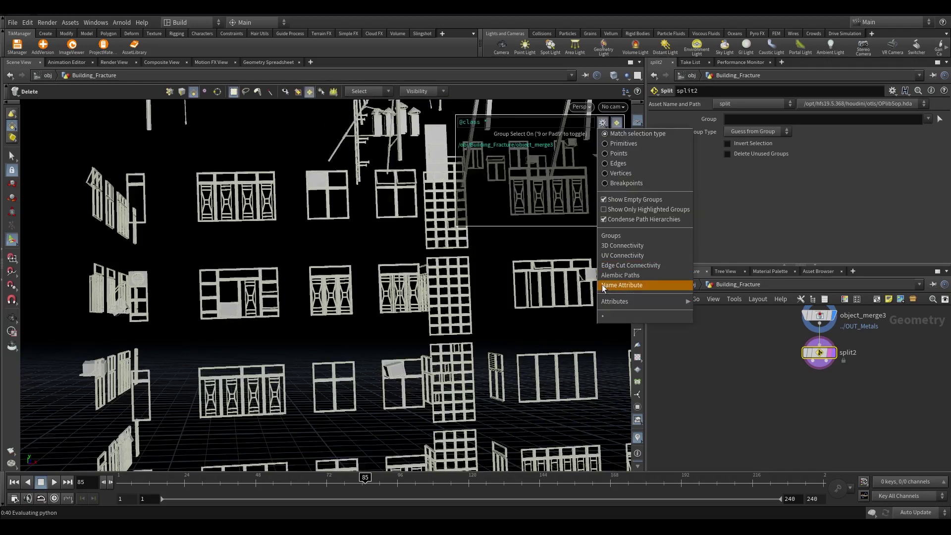
{"action": "left_click", "coordinate": [694, 312]}
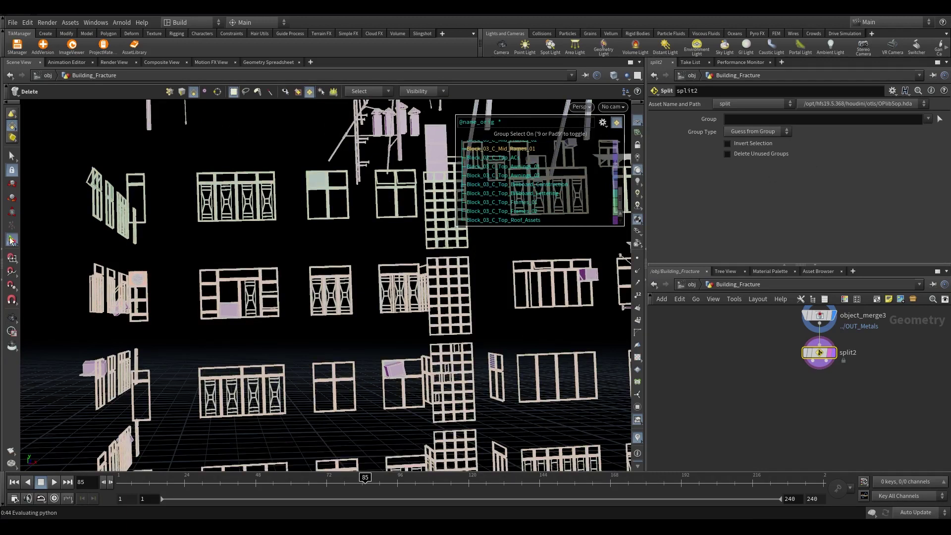
{"action": "key", "text": "Escape"}
{"action": "key", "text": "u"}
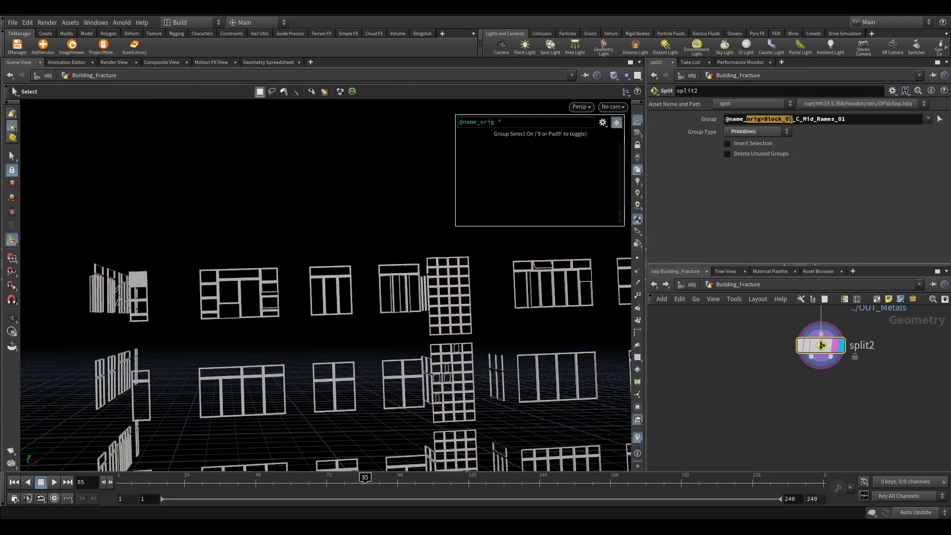
{"action": "type", "text": "*"}
{"action": "key", "text": "Return"}
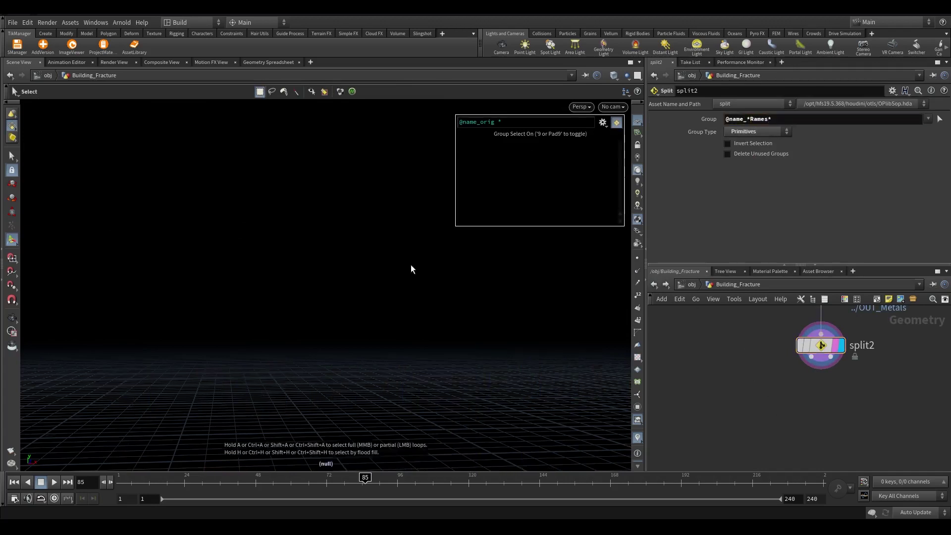
{"action": "key", "text": "Escape"}
{"action": "left_click_drag", "start_coordinate": [337, 325], "coordinate": [346, 339]}
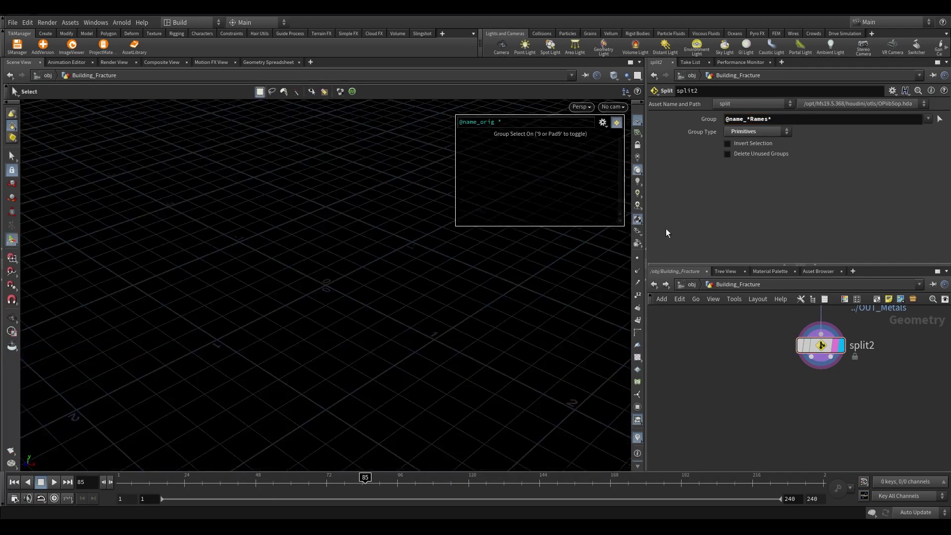
{"action": "key", "text": "ctrl+z"}
{"action": "key", "text": "ctrl+z"}
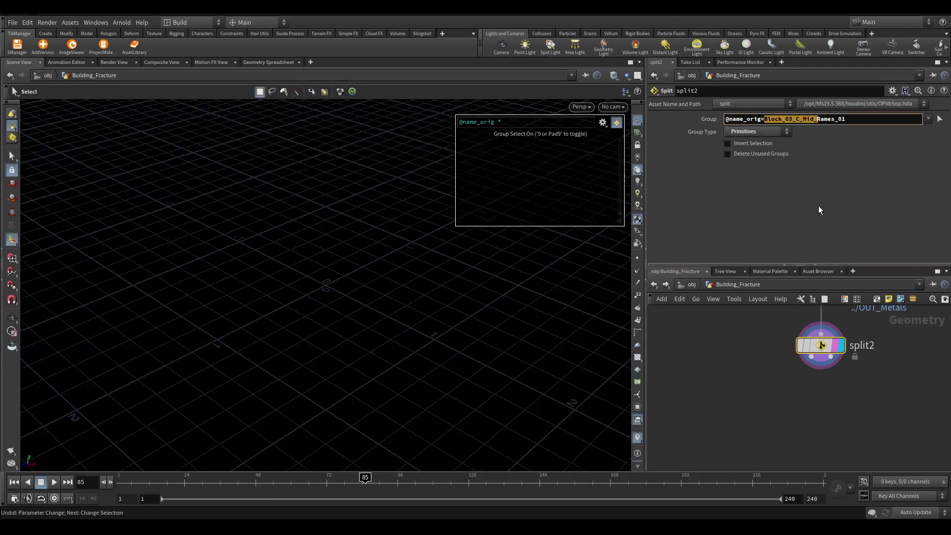
{"action": "type", "text": "*"}
{"action": "key", "text": "End"}
{"action": "key", "text": "BackSpace"}
{"action": "key", "text": "BackSpace"}
{"action": "key", "text": "BackSpace"}
{"action": "type", "text": "*"}
{"action": "key", "text": "Return"}
{"action": "key", "text": "Escape"}
{"action": "left_click_drag", "start_coordinate": [339, 304], "coordinate": [336, 264]}
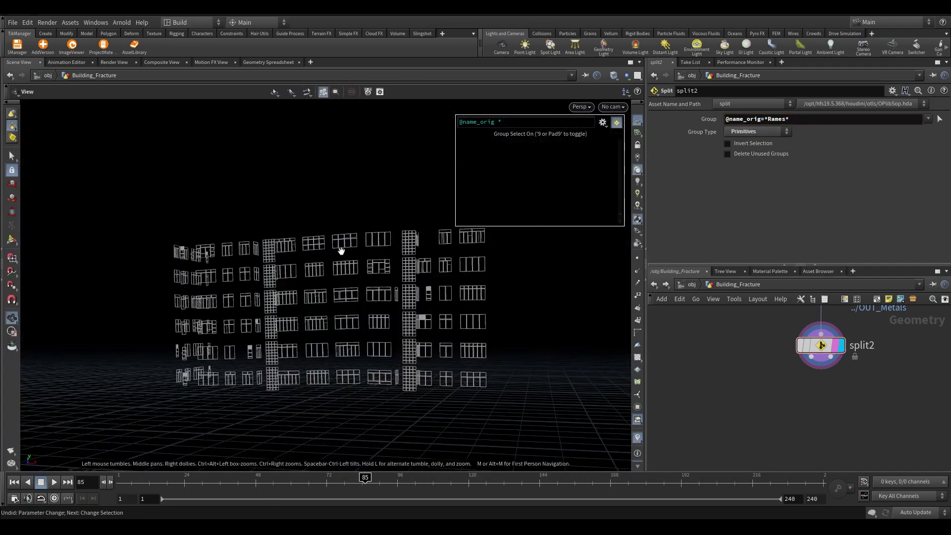
{"action": "right_click_drag", "start_coordinate": [337, 264], "coordinate": [258, 256]}
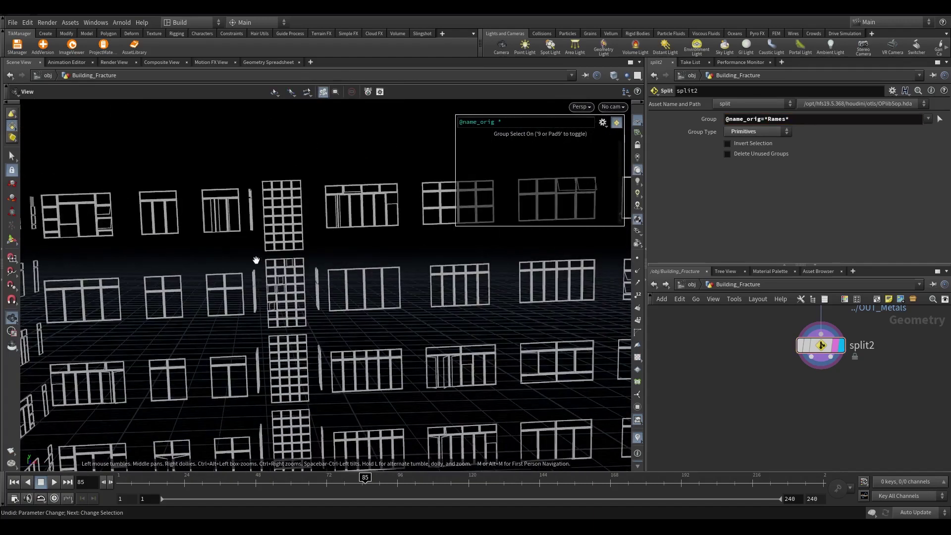
{"action": "mouse_move", "coordinate": [258, 256]}
{"action": "left_mouse_down"}
{"action": "mouse_move", "coordinate": [239, 240]}
{"action": "mouse_move", "coordinate": [191, 308]}
{"action": "mouse_move", "coordinate": [211, 310]}
{"action": "left_mouse_up"}
{"action": "key", "text": "s"}
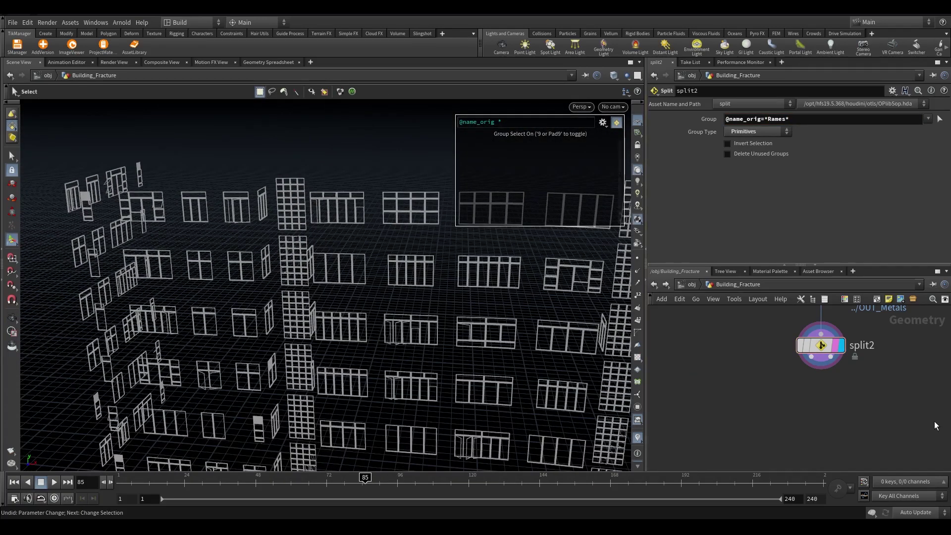
{"action": "scroll", "coordinate": [936, 426], "scroll_direction": "down", "scroll_amount": 3}
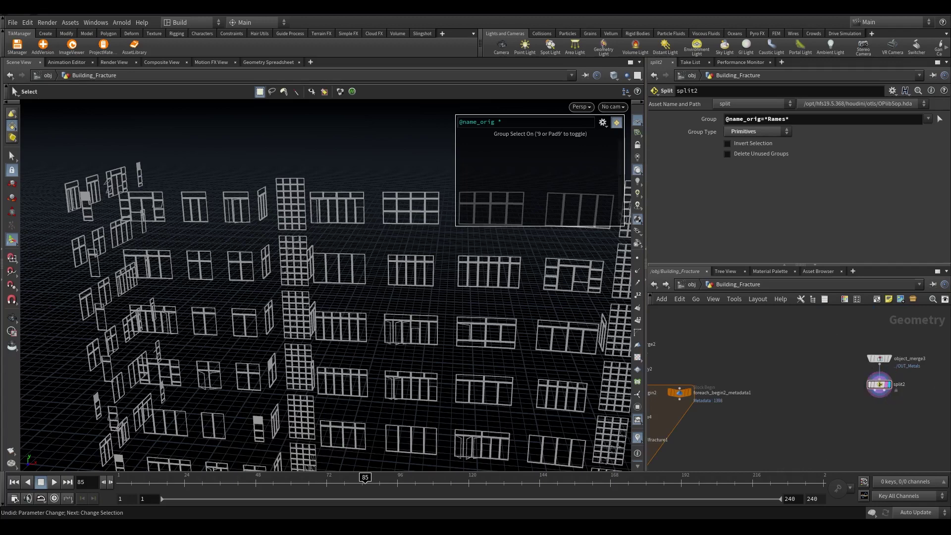
{"action": "scroll", "coordinate": [937, 396], "scroll_direction": "up", "scroll_amount": 2}
{"action": "scroll", "coordinate": [905, 363], "scroll_direction": "up", "scroll_amount": 2}
- Add a PolyExtrude connected to split2 and display the extruded window frames
{"action": "left_click", "coordinate": [864, 344]}
{"action": "left_click", "coordinate": [773, 393]}
{"action": "type", "text": "poly"}
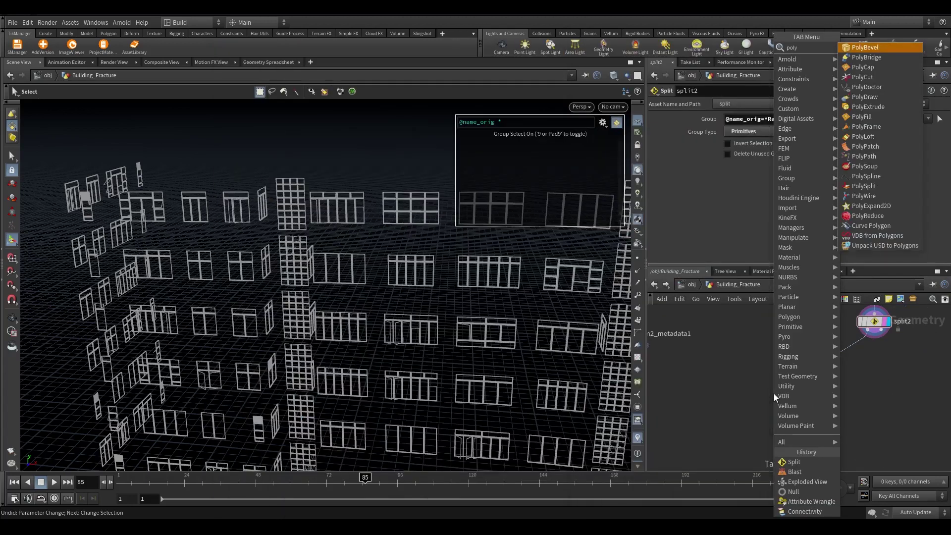
{"action": "left_click", "coordinate": [868, 106]}
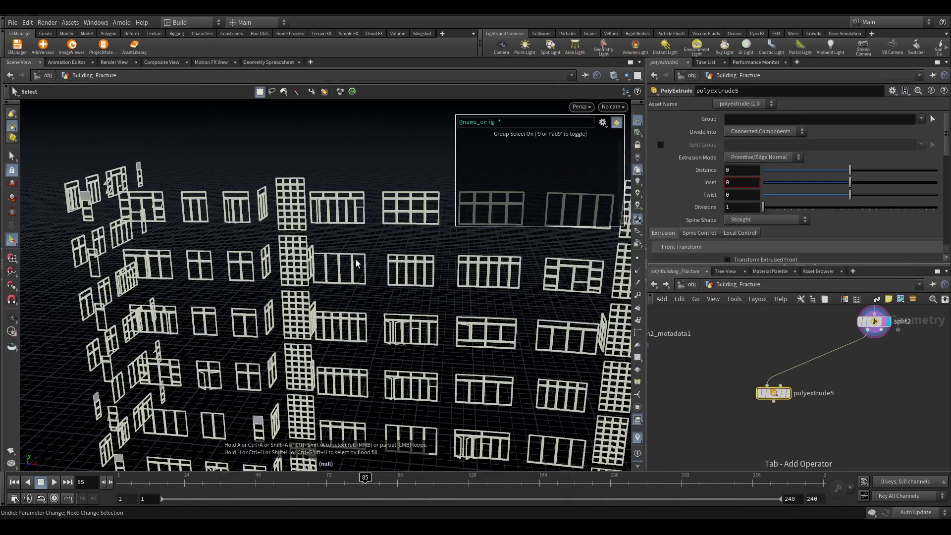
{"action": "right_click_drag", "start_coordinate": [357, 266], "coordinate": [319, 198]}
{"action": "key", "text": "s"}
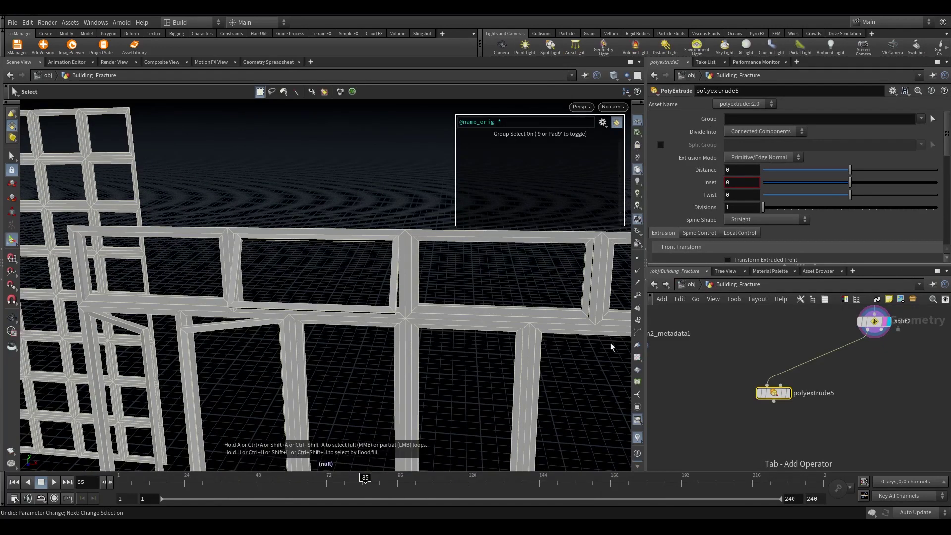
{"action": "left_click", "coordinate": [786, 392]}
- Orbit around the extruded frame bars, viewing them from the side and front
{"action": "key", "text": "Escape"}
{"action": "right_click_drag", "start_coordinate": [322, 255], "coordinate": [306, 249]}
{"action": "scroll", "coordinate": [305, 249], "scroll_direction": "down", "scroll_amount": 5}
{"action": "left_click_drag", "start_coordinate": [302, 272], "coordinate": [195, 249]}
{"action": "scroll", "coordinate": [178, 245], "scroll_direction": "up", "scroll_amount": 3}
{"action": "mouse_move", "coordinate": [362, 290]}
{"action": "left_mouse_down"}
{"action": "mouse_move", "coordinate": [308, 316]}
{"action": "mouse_move", "coordinate": [234, 242]}
{"action": "mouse_move", "coordinate": [132, 270]}
{"action": "mouse_move", "coordinate": [147, 255]}
{"action": "mouse_move", "coordinate": [218, 281]}
{"action": "mouse_move", "coordinate": [393, 365]}
{"action": "left_mouse_up"}
{"action": "key", "text": "s"}
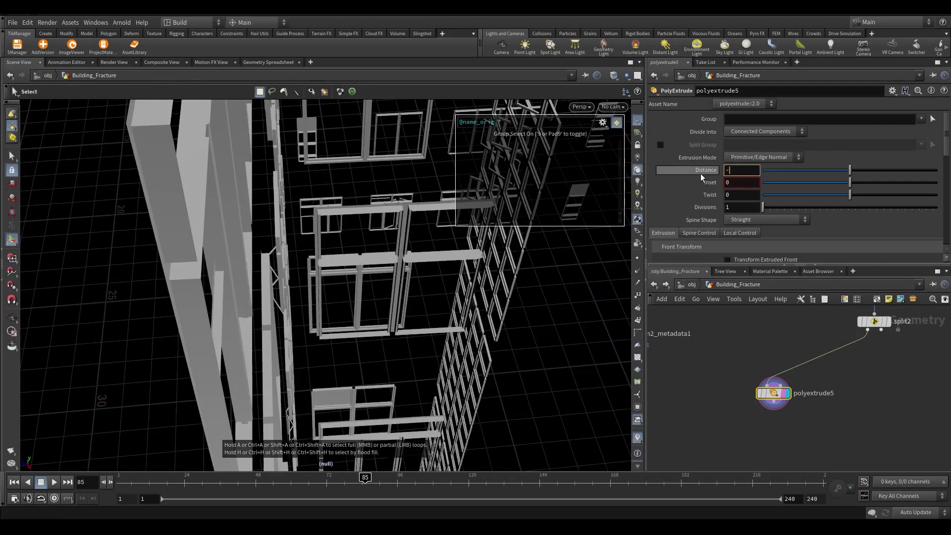
{"action": "type", "text": "-0.002"}
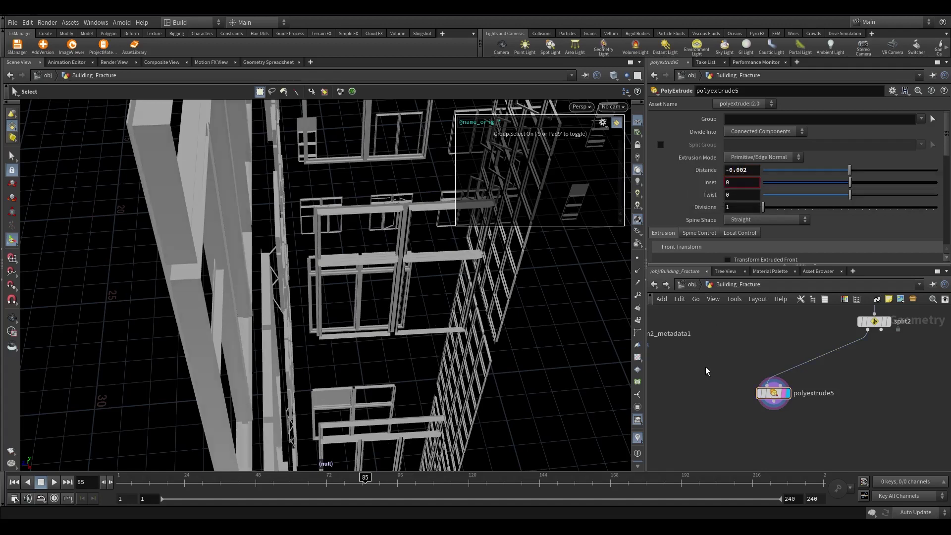
{"action": "scroll", "coordinate": [667, 133], "scroll_direction": "down", "scroll_amount": 3}
{"action": "scroll", "coordinate": [667, 187], "scroll_direction": "down", "scroll_amount": 2}
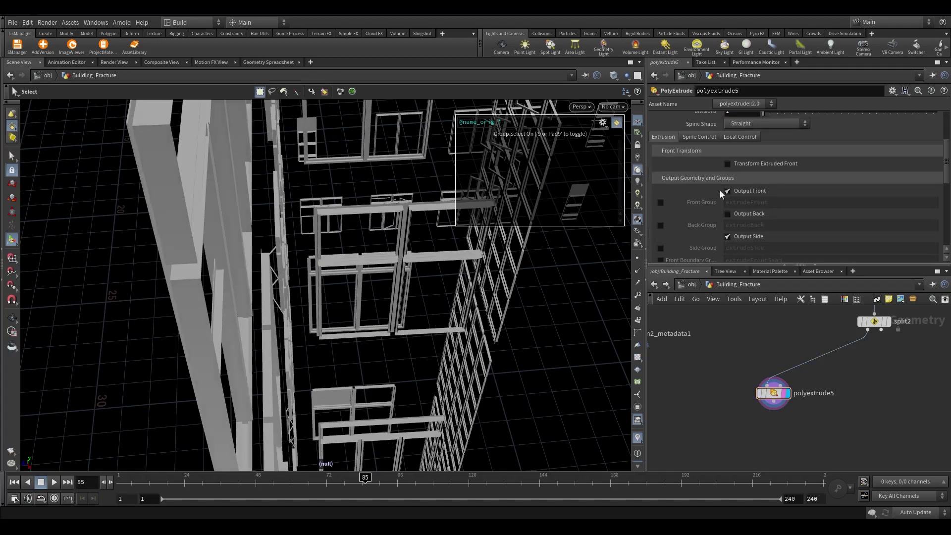
- Inspect a single extruded frame closely, ending on a front-on view
{"action": "key", "text": "Escape"}
{"action": "mouse_move", "coordinate": [297, 297]}
{"action": "left_mouse_down"}
{"action": "mouse_move", "coordinate": [142, 221]}
{"action": "mouse_move", "coordinate": [374, 123]}
{"action": "mouse_move", "coordinate": [387, 221]}
{"action": "left_mouse_up"}
{"action": "scroll", "coordinate": [141, 221], "scroll_direction": "up", "scroll_amount": 5}
{"action": "scroll", "coordinate": [314, 207], "scroll_direction": "up", "scroll_amount": 3}
{"action": "mouse_move", "coordinate": [314, 208]}
{"action": "left_mouse_down"}
{"action": "mouse_move", "coordinate": [311, 246]}
{"action": "mouse_move", "coordinate": [260, 175]}
{"action": "mouse_move", "coordinate": [216, 212]}
{"action": "left_mouse_up"}
{"action": "scroll", "coordinate": [229, 196], "scroll_direction": "up", "scroll_amount": 3}
{"action": "scroll", "coordinate": [241, 186], "scroll_direction": "up", "scroll_amount": 1}
{"action": "key", "text": "s"}
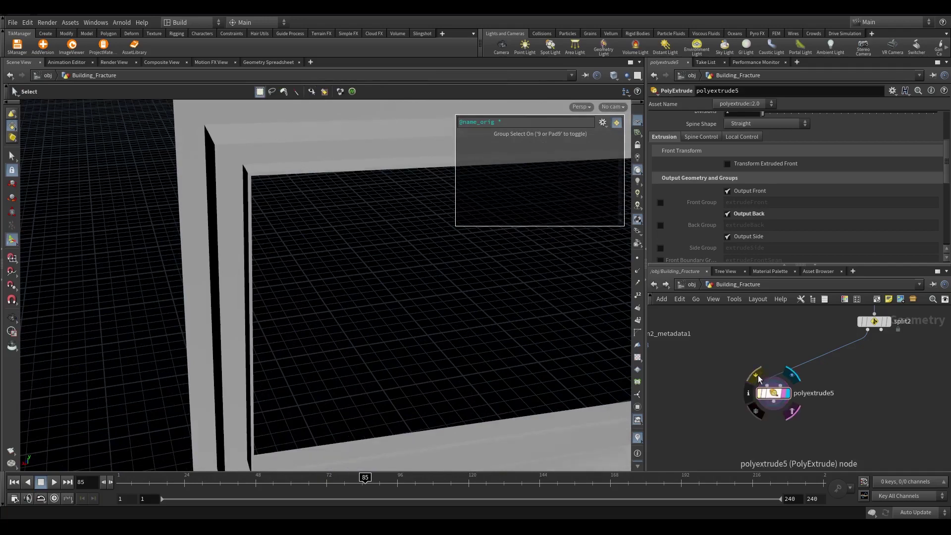
{"action": "key", "text": "Escape"}
{"action": "scroll", "coordinate": [238, 455], "scroll_direction": "down", "scroll_amount": 5}
{"action": "left_click_drag", "start_coordinate": [238, 456], "coordinate": [325, 457]}
{"action": "key", "text": "s"}
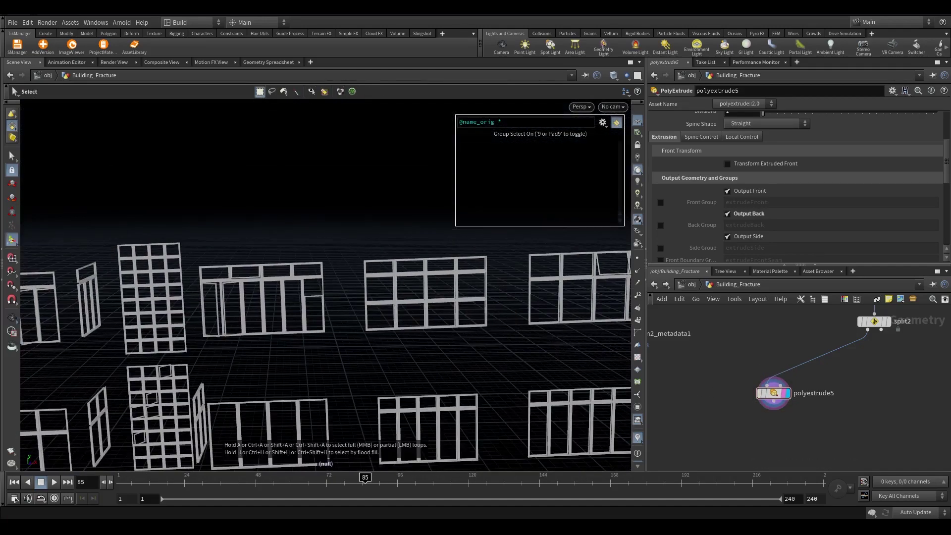
- Add a Reverse node after the PolyExtrude output
{"action": "left_click", "coordinate": [776, 336]}
{"action": "key", "text": "Tab"}
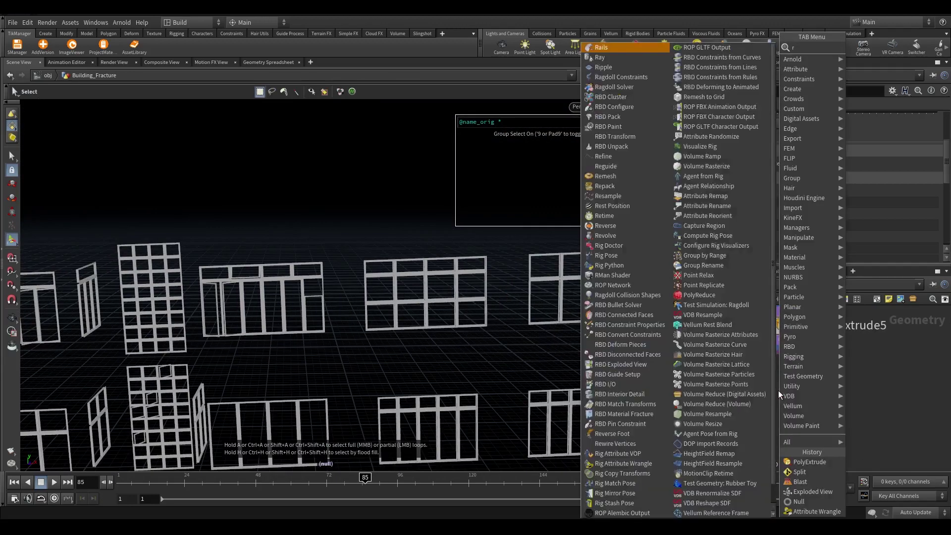
{"action": "type", "text": "rever"}
{"action": "key", "text": "Return"}
{"action": "left_click", "coordinate": [778, 390]}
- Place a Normal node under reverse3, keeping Add Normals to Vertices, and inspect the frames
{"action": "left_click", "coordinate": [779, 404]}
{"action": "key", "text": "Tab"}
{"action": "type", "text": "no"}
{"action": "key", "text": "Return"}
{"action": "left_click", "coordinate": [785, 394]}
{"action": "left_click_drag", "start_coordinate": [836, 451], "coordinate": [787, 344]}
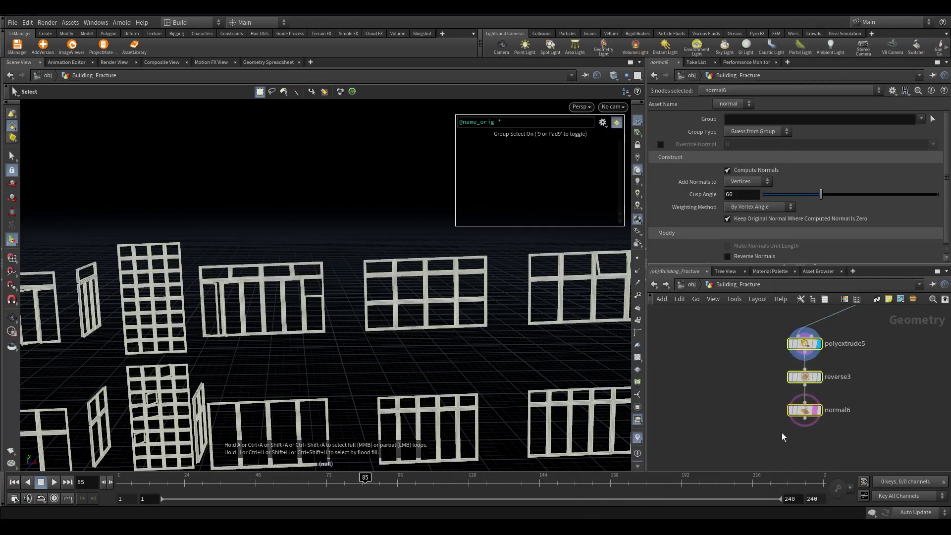
{"action": "scroll", "coordinate": [828, 446], "scroll_direction": "up", "scroll_amount": 2}
{"action": "key", "text": "Escape"}
{"action": "left_click_drag", "start_coordinate": [312, 223], "coordinate": [639, 210]}
{"action": "key", "text": "s"}
{"action": "scroll", "coordinate": [837, 405], "scroll_direction": "down", "scroll_amount": 2}
{"action": "scroll", "coordinate": [836, 405], "scroll_direction": "down", "scroll_amount": 2}
- Add a Voronoi Fracture node below normal6
{"action": "key", "text": "Tab"}
{"action": "type", "text": "vor"}
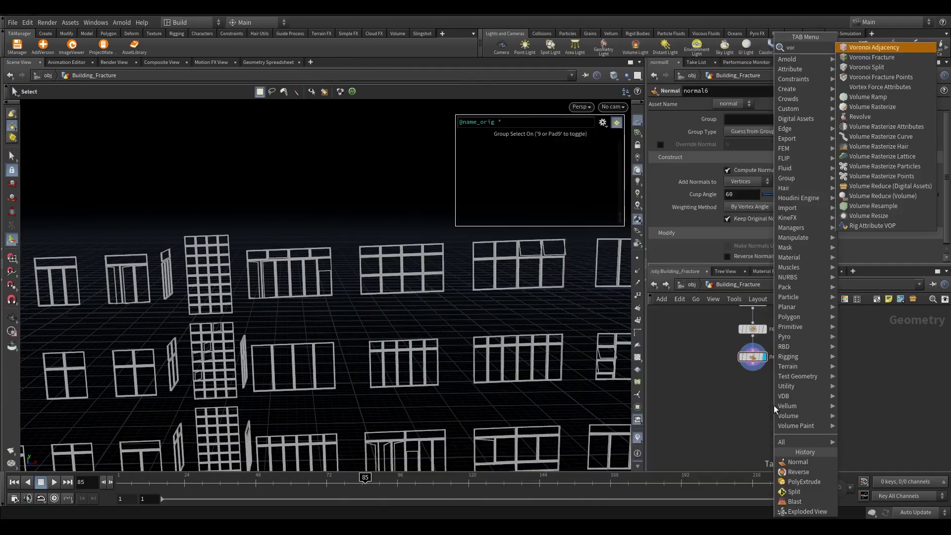
{"action": "key", "text": "Down"}
{"action": "key", "text": "Return"}
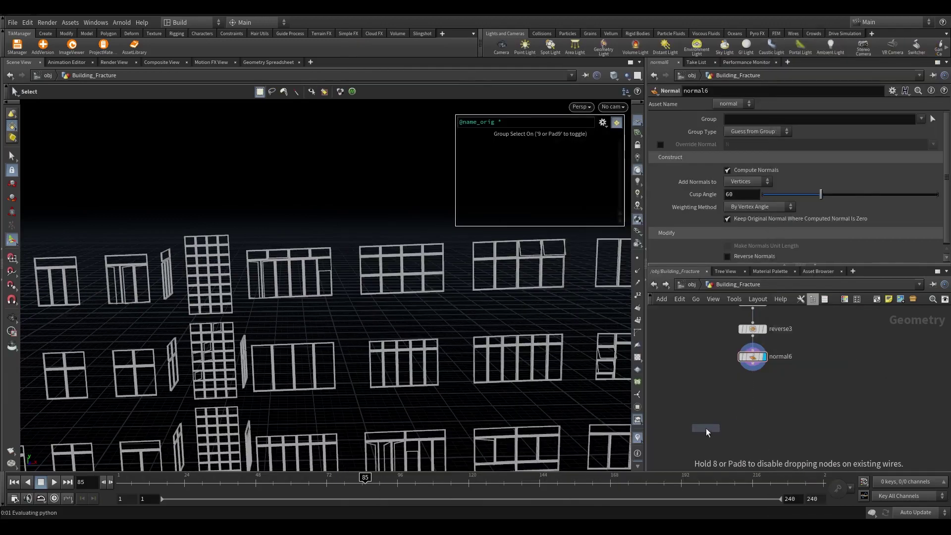
{"action": "left_click", "coordinate": [724, 412]}
{"action": "left_click", "coordinate": [752, 368]}
{"action": "left_click", "coordinate": [718, 407]}
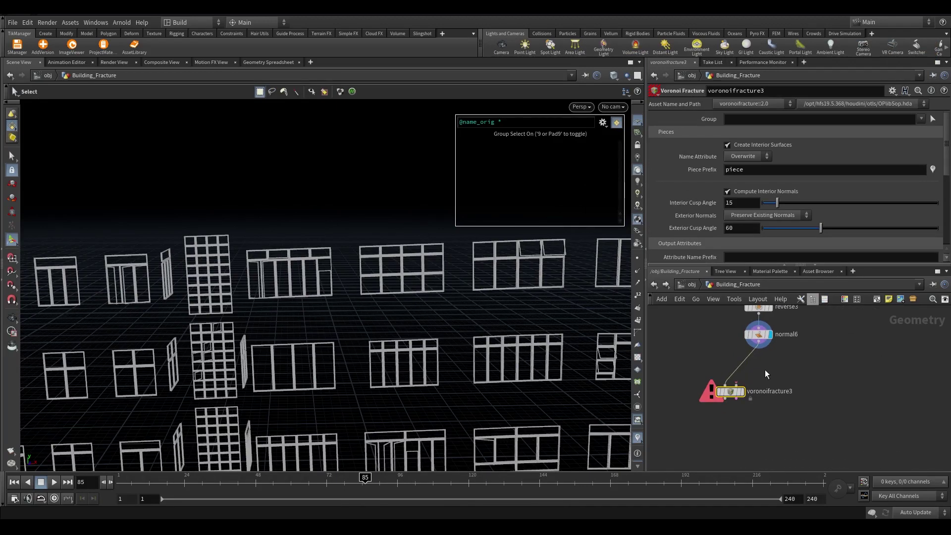
- Scatter points from normal6 and feed them into voronoifracture3's second input
{"action": "key", "text": "Tab"}
{"action": "type", "text": "scat"}
{"action": "key", "text": "Return"}
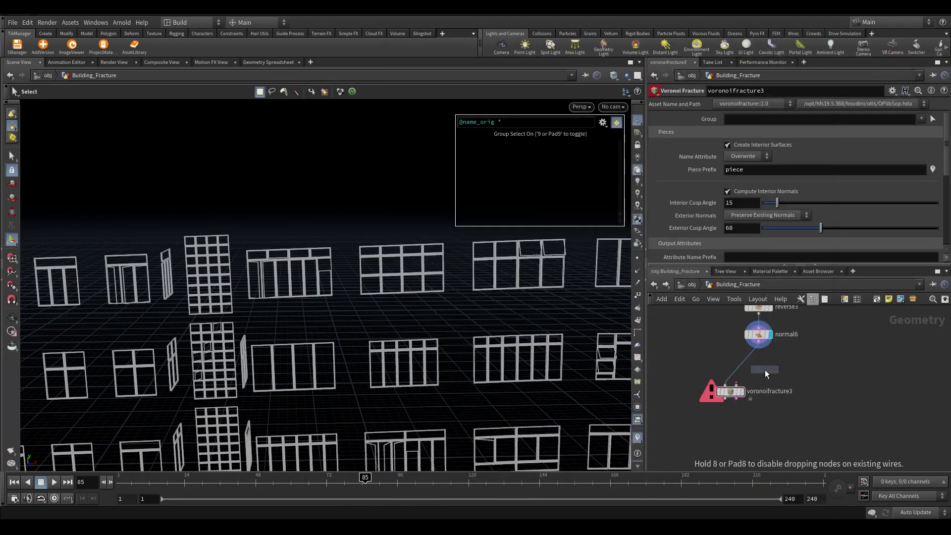
{"action": "left_click", "coordinate": [769, 350]}
{"action": "left_click", "coordinate": [829, 363]}
{"action": "scroll", "coordinate": [829, 366], "scroll_direction": "up", "scroll_amount": 2}
{"action": "scroll", "coordinate": [764, 236], "scroll_direction": "down", "scroll_amount": 2}
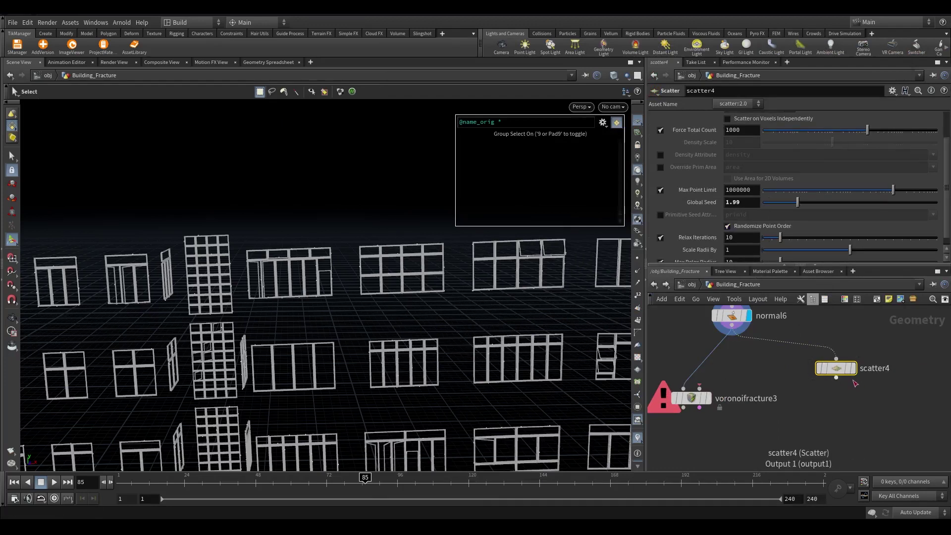
{"action": "left_click", "coordinate": [836, 378]}
{"action": "left_click", "coordinate": [698, 385]}
{"action": "scroll", "coordinate": [702, 395], "scroll_direction": "up", "scroll_amount": 2}
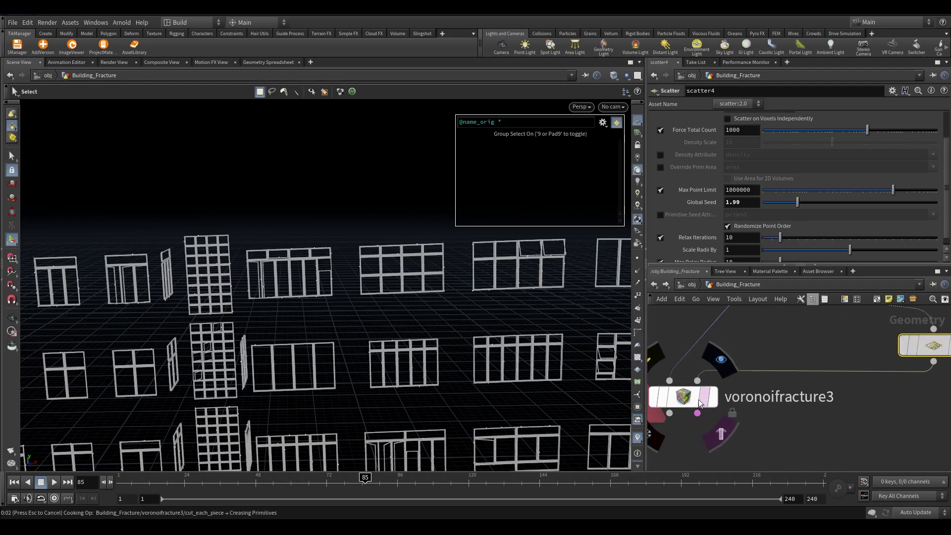
- Add an Exploded View after voronoifracture3, display it, and check its statistics
{"action": "left_click", "coordinate": [689, 407]}
{"action": "scroll", "coordinate": [820, 430], "scroll_direction": "down", "scroll_amount": 2}
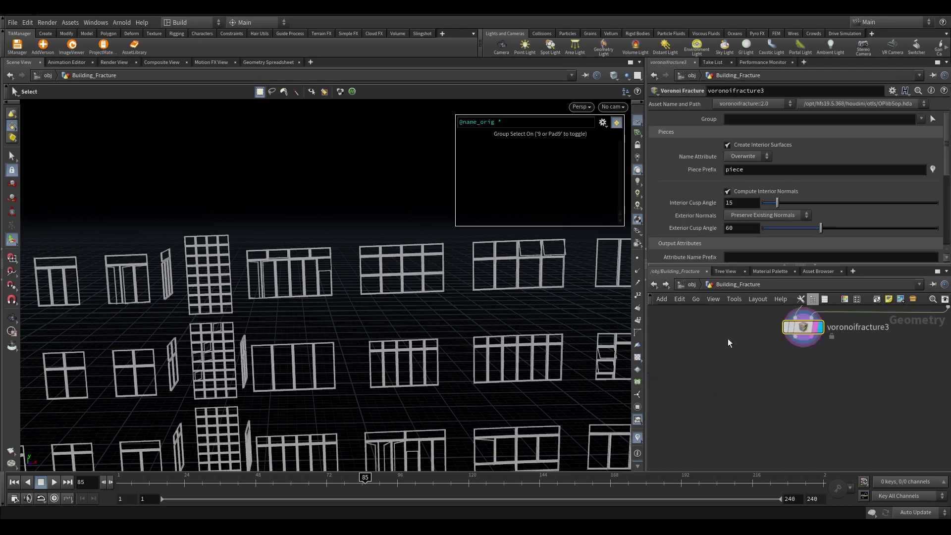
{"action": "scroll", "coordinate": [738, 394], "scroll_direction": "up", "scroll_amount": 2}
{"action": "key", "text": "Tab"}
{"action": "type", "text": "explo"}
{"action": "key", "text": "Return"}
{"action": "left_click", "coordinate": [740, 394]}
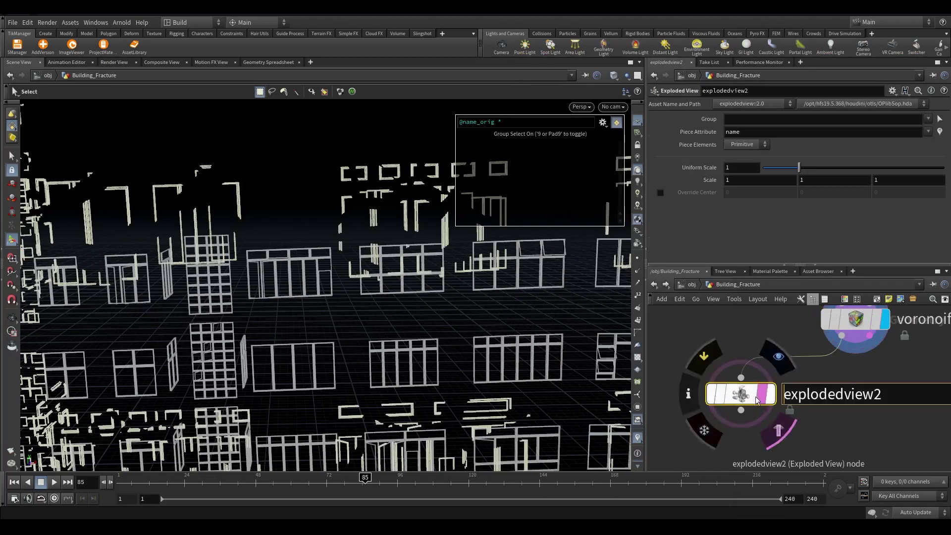
{"action": "left_click", "coordinate": [769, 394]}
{"action": "key", "text": "Escape"}
{"action": "left_click_drag", "start_coordinate": [509, 333], "coordinate": [508, 223]}
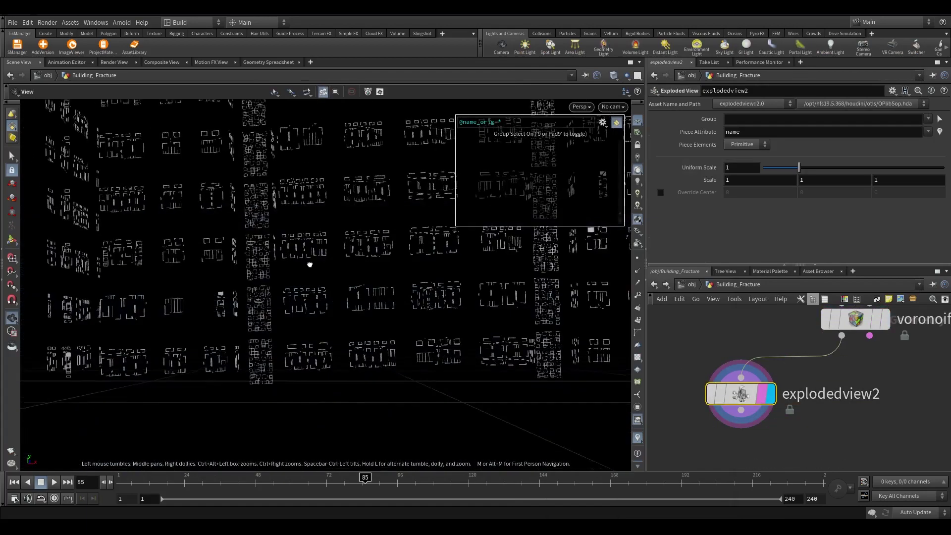
{"action": "scroll", "coordinate": [269, 335], "scroll_direction": "down", "scroll_amount": 3}
{"action": "left_click_drag", "start_coordinate": [270, 335], "coordinate": [186, 284]}
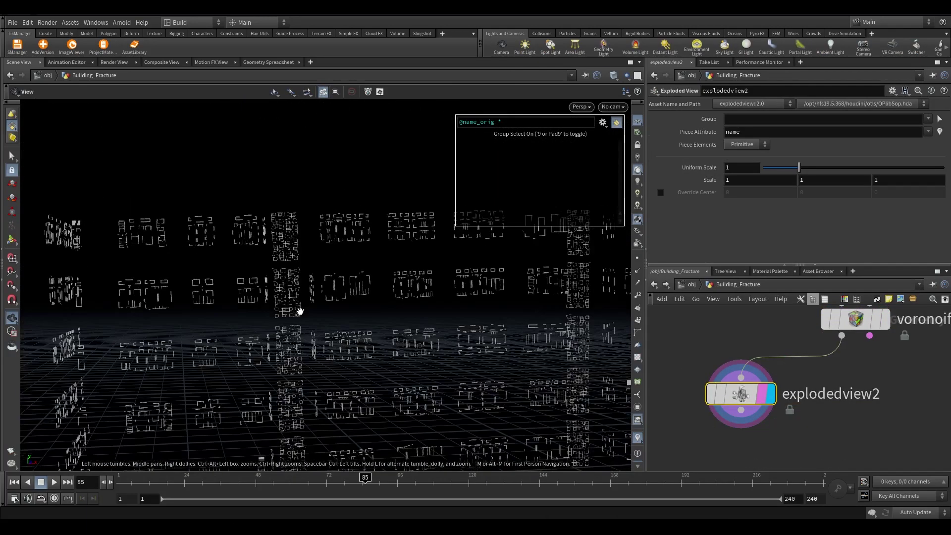
{"action": "scroll", "coordinate": [225, 236], "scroll_direction": "up", "scroll_amount": 5}
{"action": "key", "text": "s"}
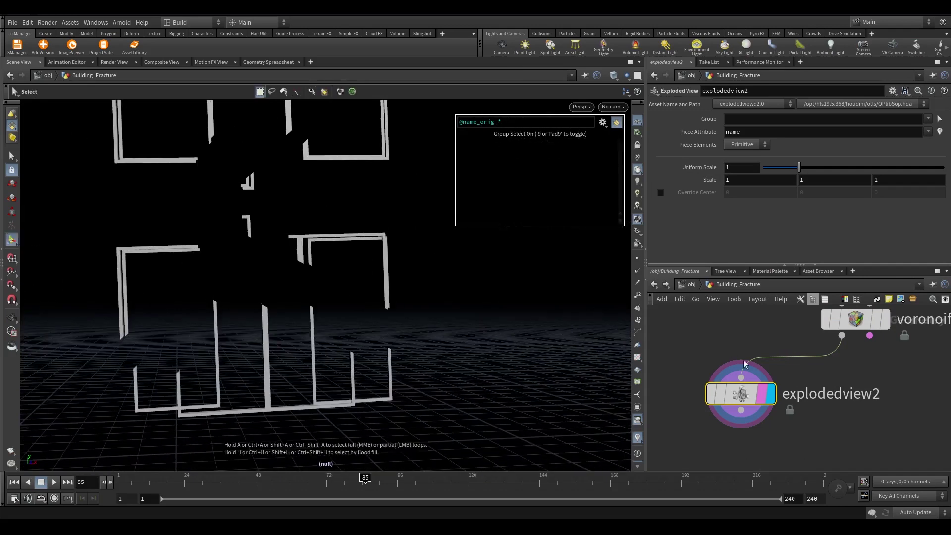
{"action": "middle_click", "coordinate": [743, 359]}
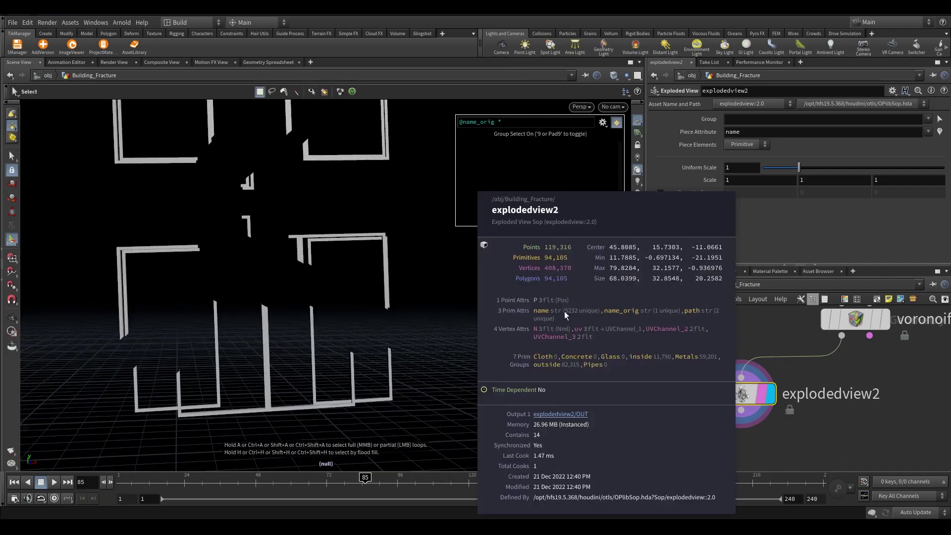
{"action": "scroll", "coordinate": [798, 371], "scroll_direction": "down", "scroll_amount": 2}
- Set voronoifracture3's Name Attribute to Append and Piece Prefix to _windowFrame_
{"action": "left_click", "coordinate": [805, 347]}
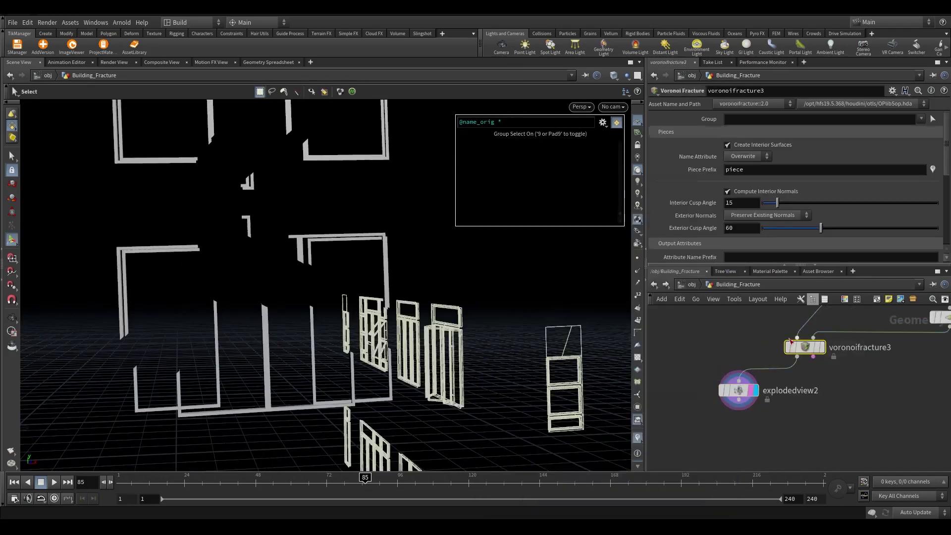
{"action": "left_click", "coordinate": [744, 176]}
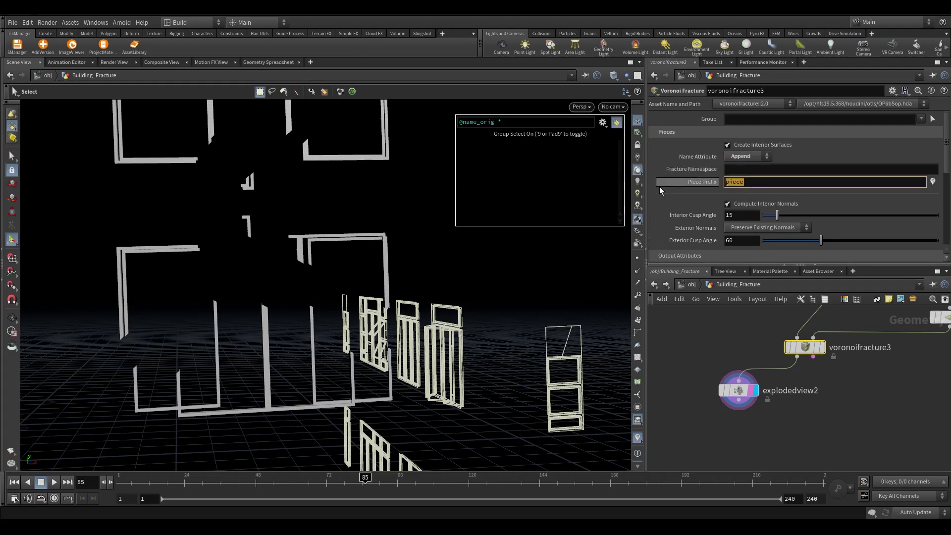
{"action": "type", "text": "_widnow"}
{"action": "key", "text": "BackSpace"}
{"action": "key", "text": "BackSpace"}
{"action": "key", "text": "BackSpace"}
{"action": "key", "text": "BackSpace"}
{"action": "type", "text": "ndowFrame_+"}
{"action": "key", "text": "BackSpace"}
{"action": "key", "text": "Return"}
- Verify names like Metals_windowFrame_3 for explodedview2 in the Geometry Spreadsheet
{"action": "left_click_drag", "start_coordinate": [712, 328], "coordinate": [756, 330]}
{"action": "left_click", "coordinate": [737, 390]}
{"action": "left_click", "coordinate": [267, 62]}
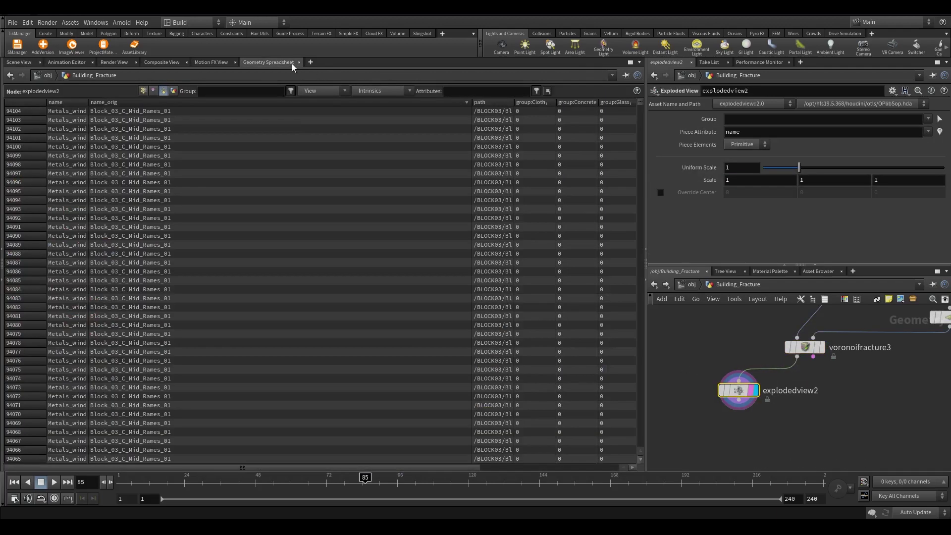
{"action": "left_click", "coordinate": [87, 102]}
{"action": "left_click_drag", "start_coordinate": [86, 102], "coordinate": [310, 102]}
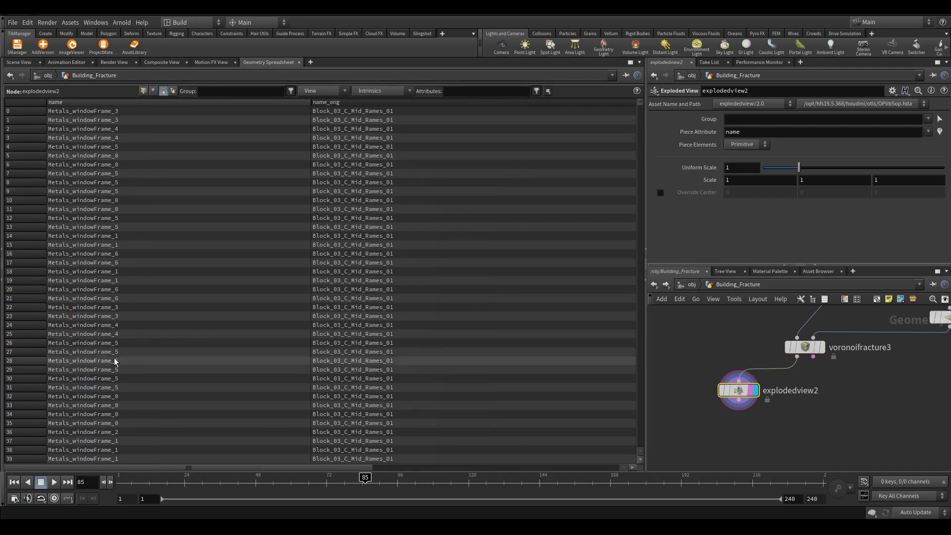
{"action": "left_click", "coordinate": [18, 62]}
{"action": "scroll", "coordinate": [809, 392], "scroll_direction": "down", "scroll_amount": 2}
{"action": "scroll", "coordinate": [809, 393], "scroll_direction": "down", "scroll_amount": 2}
{"action": "scroll", "coordinate": [814, 392], "scroll_direction": "up", "scroll_amount": 2}
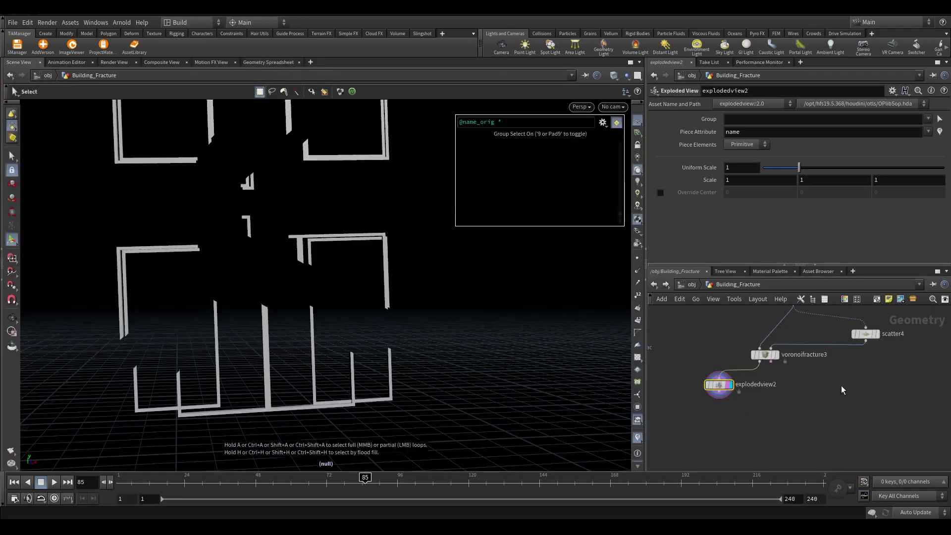
- Add rbdpack4 fed by both voronoifracture3 outputs, with Name enabled as windowFrame
{"action": "key", "text": "Tab"}
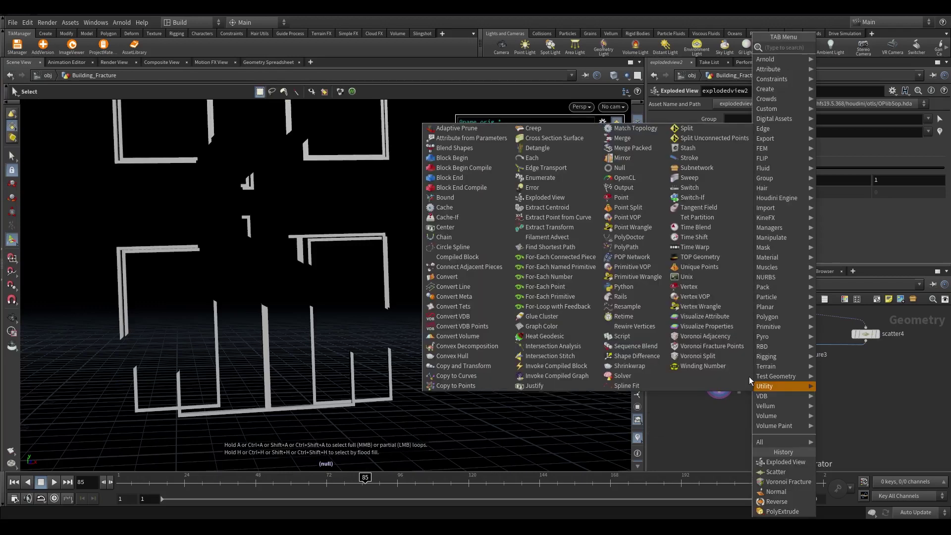
{"action": "type", "text": "rbd pac"}
{"action": "key", "text": "Return"}
{"action": "left_click", "coordinate": [780, 413]}
{"action": "scroll", "coordinate": [755, 370], "scroll_direction": "up", "scroll_amount": 2}
{"action": "mouse_move", "coordinate": [762, 359]}
{"action": "left_mouse_down"}
{"action": "mouse_move", "coordinate": [765, 418]}
{"action": "mouse_move", "coordinate": [777, 419]}
{"action": "left_mouse_up"}
{"action": "left_click", "coordinate": [661, 119]}
{"action": "type", "text": "window"}
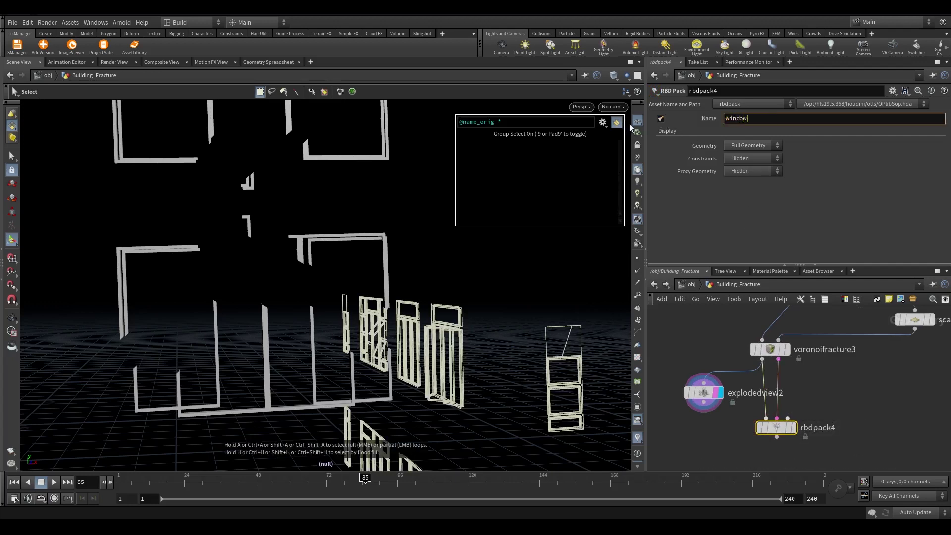
{"action": "type", "text": "Frame"}
{"action": "key", "text": "Return"}
{"action": "scroll", "coordinate": [824, 446], "scroll_direction": "down", "scroll_amount": 1}
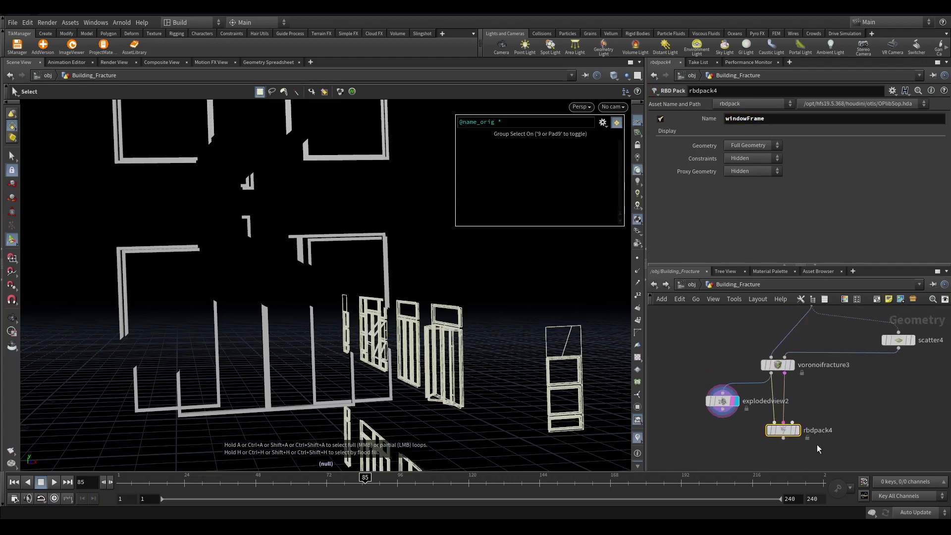
- Add a File Cache under rbdpack4, rename it windowframe, and save it to disk
{"action": "middle_click_drag", "start_coordinate": [788, 450], "coordinate": [792, 409]}
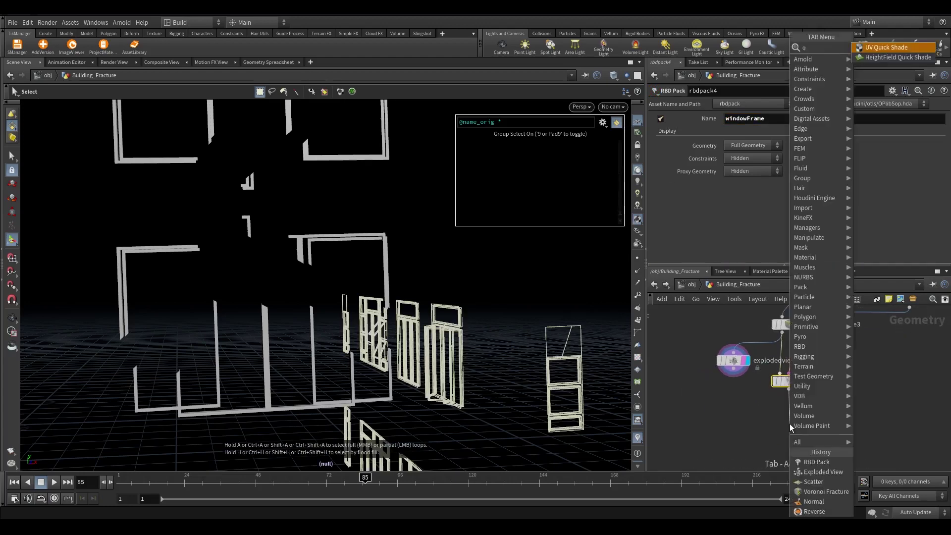
{"action": "type", "text": "file"}
{"action": "key", "text": "Return"}
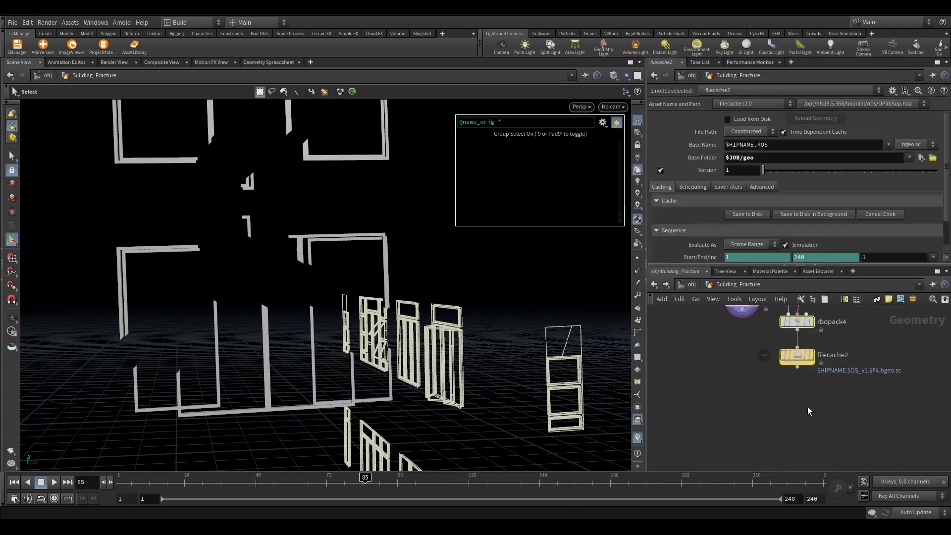
{"action": "double_click", "coordinate": [828, 358]}
{"action": "type", "text": "windowframe"}
{"action": "key", "text": "Return"}
{"action": "left_click", "coordinate": [743, 214]}
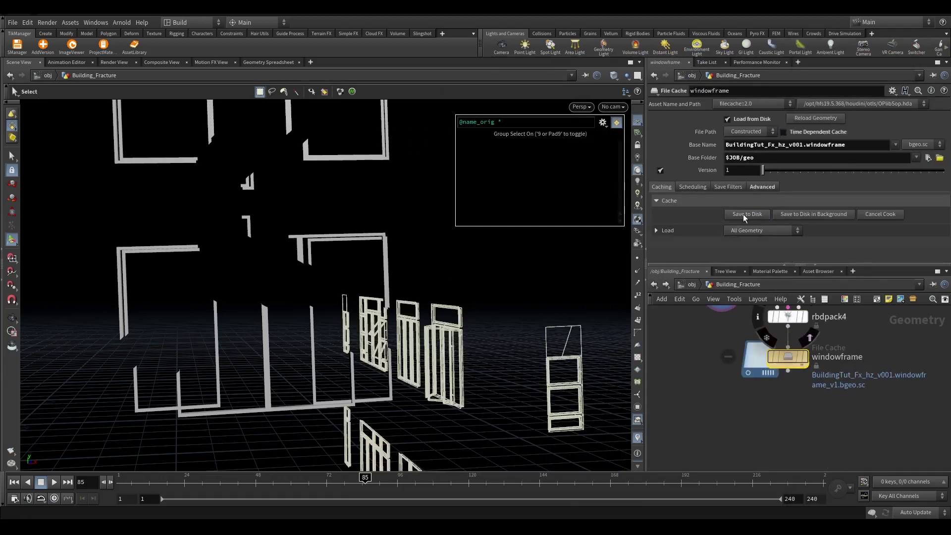
{"action": "scroll", "coordinate": [785, 359], "scroll_direction": "up", "scroll_amount": 3}
- Add an RBD Unpack under windowframe, followed by a Null named OUT_WINDOWFRAME
{"action": "key", "text": "Tab"}
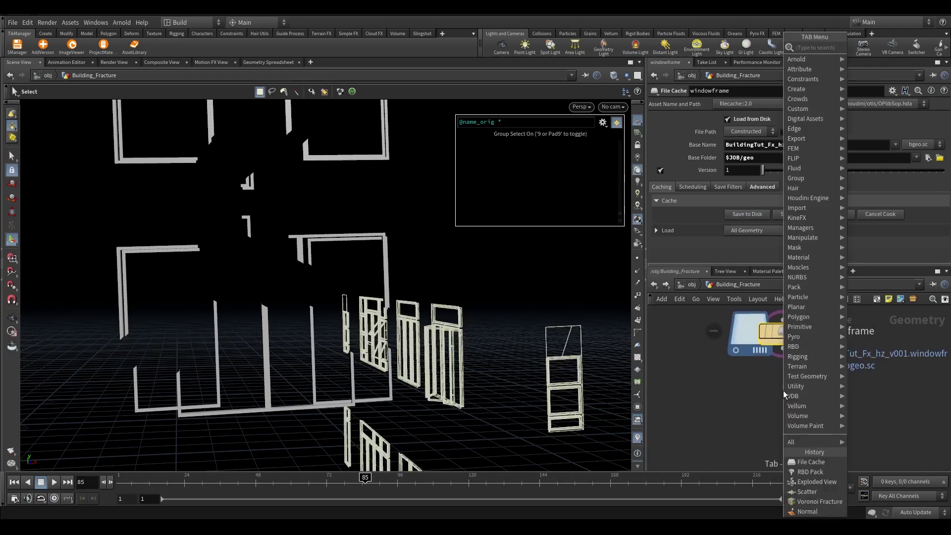
{"action": "type", "text": "rbdunpack"}
{"action": "key", "text": "Return"}
{"action": "key", "text": "Tab"}
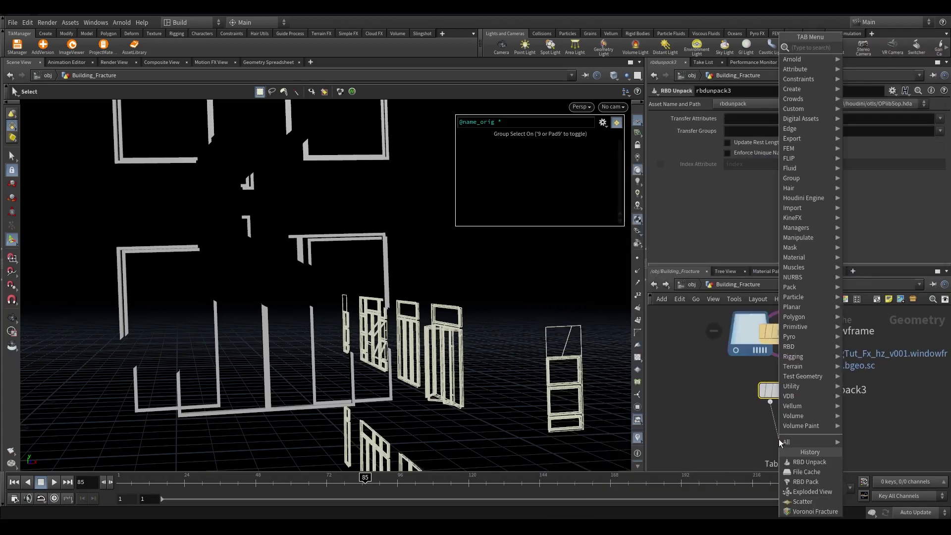
{"action": "type", "text": "null"}
{"action": "key", "text": "Return"}
{"action": "key", "text": "F2"}
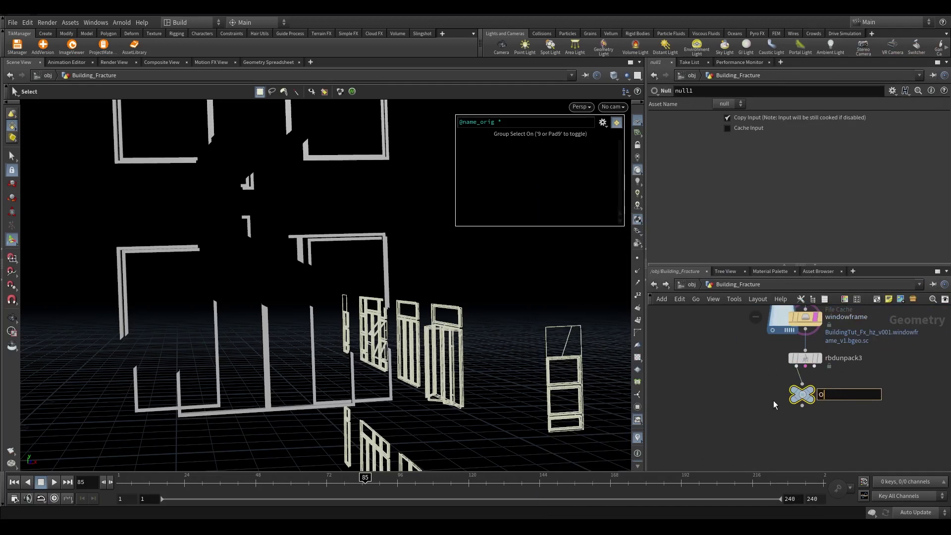
{"action": "type", "text": "OUT_WINDOW_FRAME"}
{"action": "key", "text": "Return"}
{"action": "scroll", "coordinate": [776, 397], "scroll_direction": "up", "scroll_amount": 2}
{"action": "left_click", "coordinate": [905, 387]}
{"action": "key", "text": "Return"}
{"action": "scroll", "coordinate": [772, 376], "scroll_direction": "down", "scroll_amount": 5}
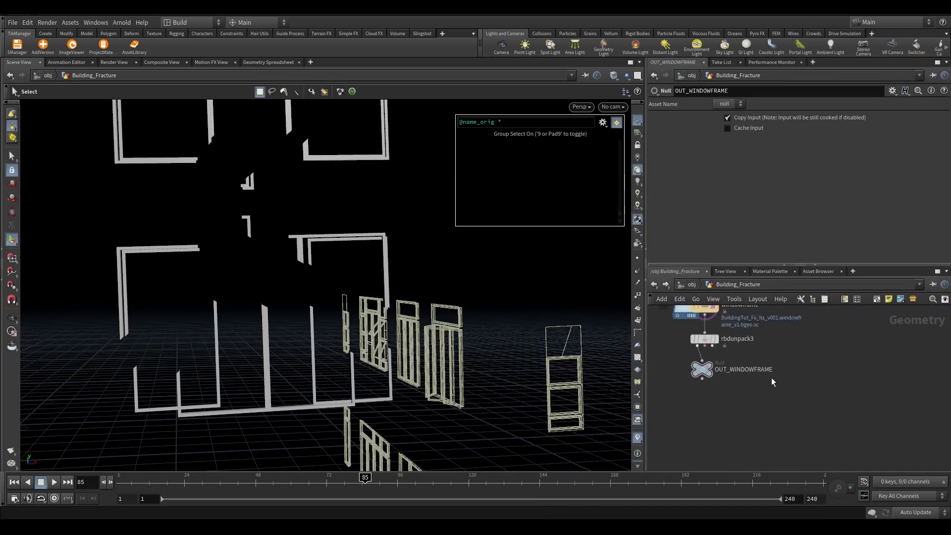
{"action": "scroll", "coordinate": [778, 382], "scroll_direction": "down", "scroll_amount": 3}
- Tidy the nodes, add a For-Each Connected Piece loop from split2, and display foreach_begin3
{"action": "left_click_drag", "start_coordinate": [764, 376], "coordinate": [785, 368]}
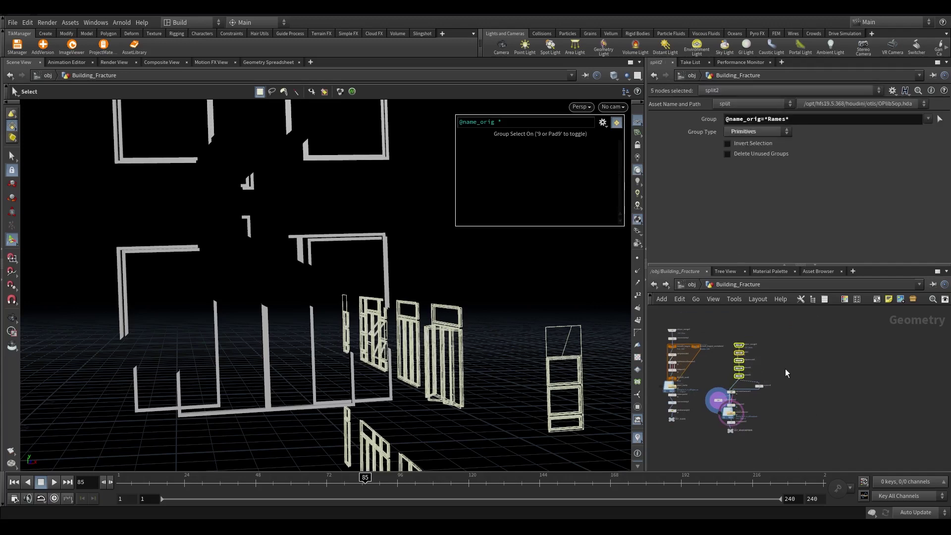
{"action": "key", "text": "l"}
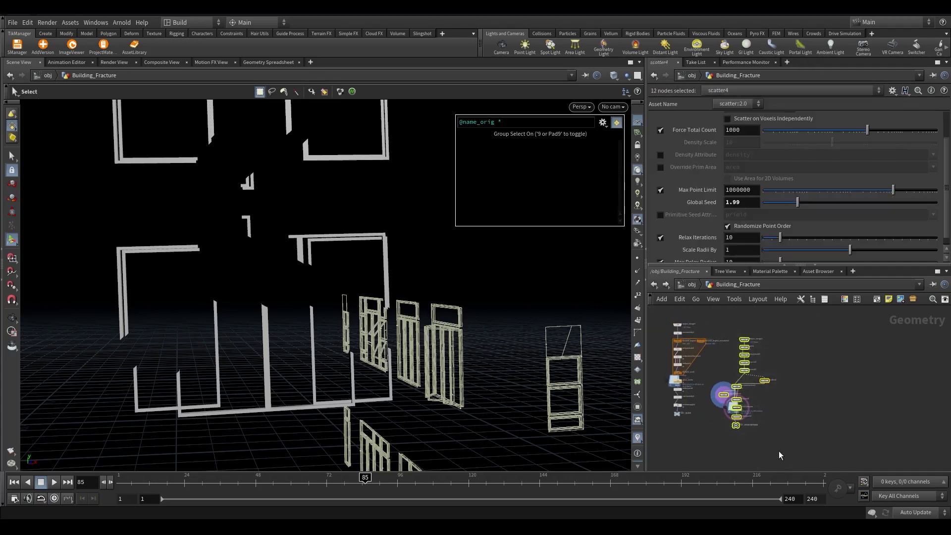
{"action": "scroll", "coordinate": [765, 364], "scroll_direction": "up", "scroll_amount": 3}
{"action": "left_click", "coordinate": [716, 338]}
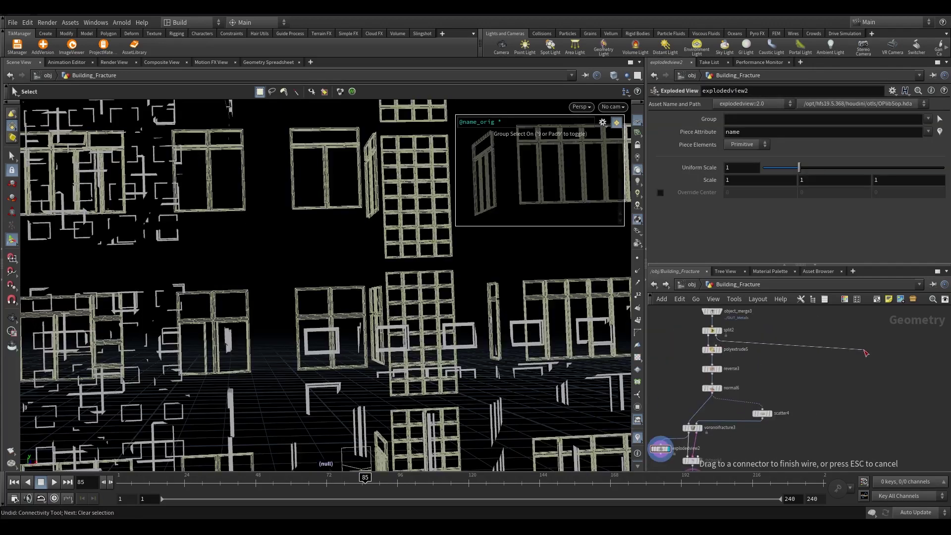
{"action": "key", "text": "Tab"}
{"action": "type", "text": "fopr"}
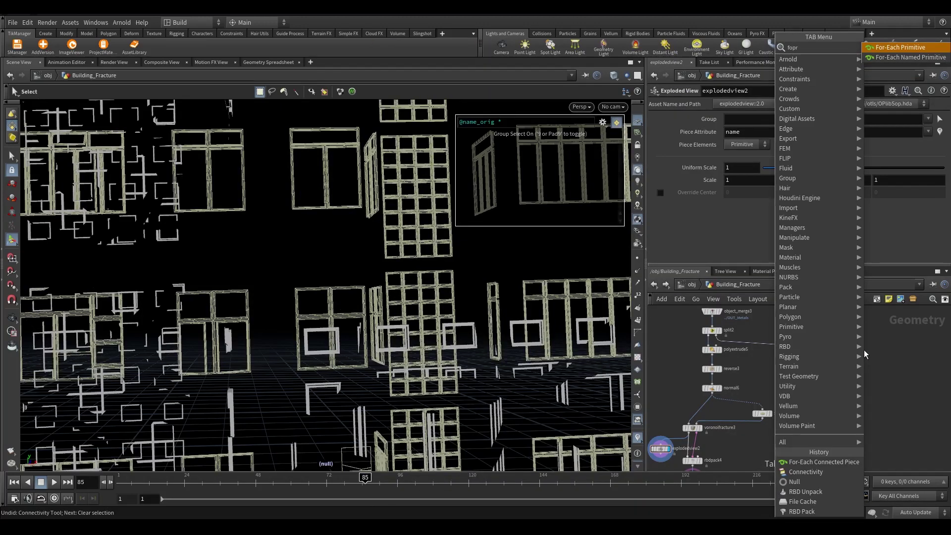
{"action": "key", "text": "BackSpace"}
{"action": "key", "text": "BackSpace"}
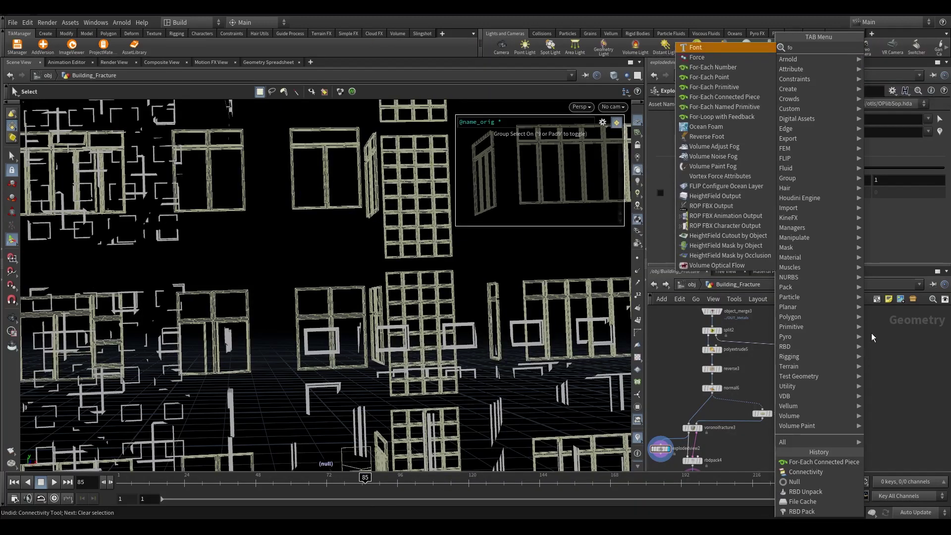
{"action": "left_click", "coordinate": [748, 97]}
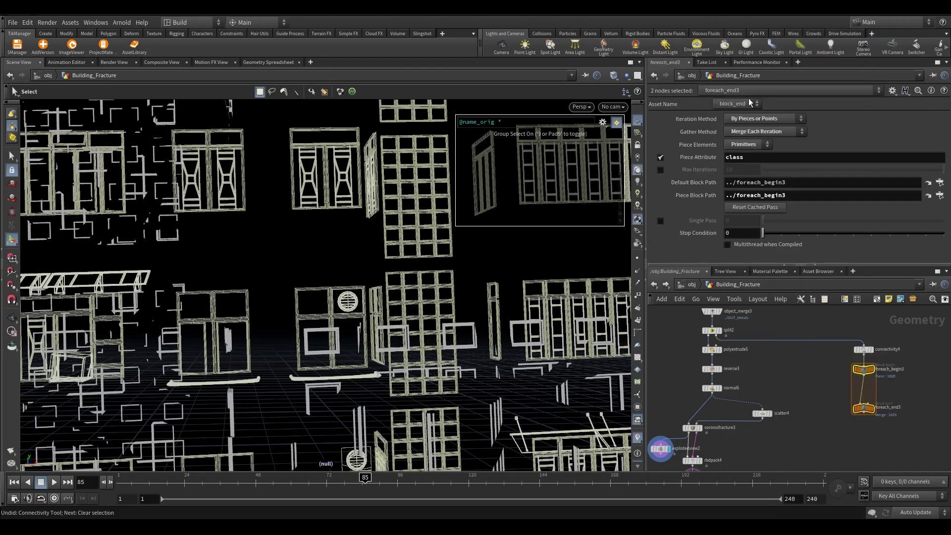
{"action": "scroll", "coordinate": [875, 402], "scroll_direction": "up", "scroll_amount": 3}
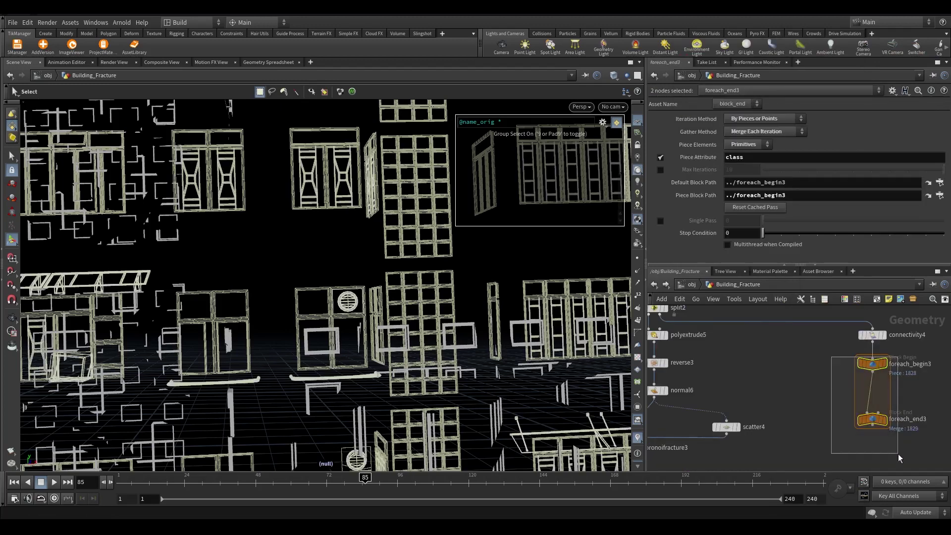
{"action": "left_click_drag", "start_coordinate": [876, 374], "coordinate": [810, 375]}
{"action": "scroll", "coordinate": [808, 372], "scroll_direction": "up", "scroll_amount": 2}
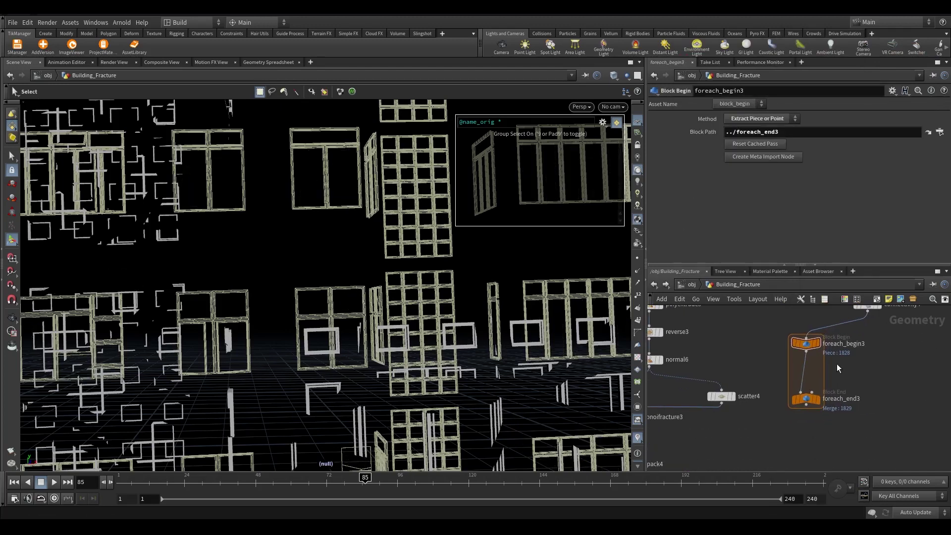
{"action": "scroll", "coordinate": [806, 357], "scroll_direction": "up", "scroll_amount": 2}
{"action": "left_click", "coordinate": [805, 338]}
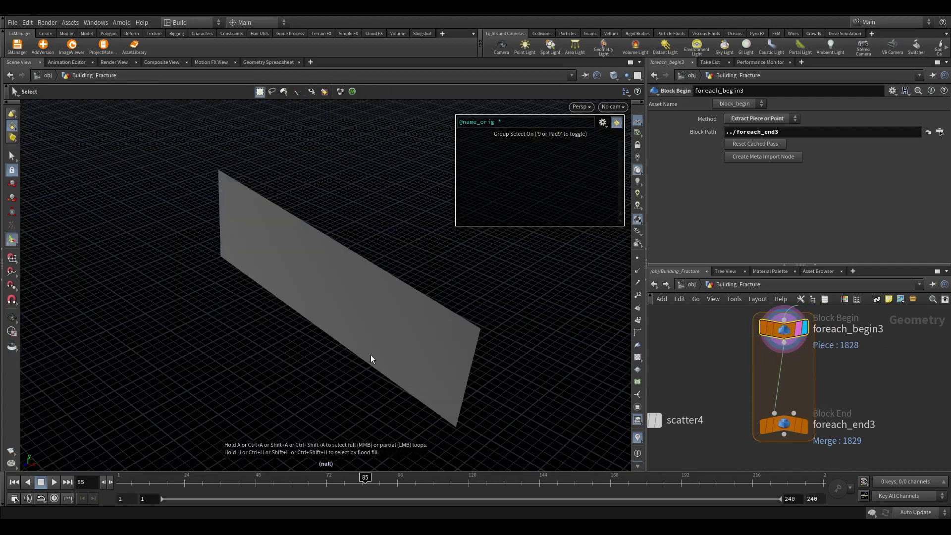
- Insert a PolyExtrude inside the loop between foreach_begin3 and foreach_end3
{"action": "mouse_move", "coordinate": [361, 363]}
{"action": "left_mouse_down"}
{"action": "mouse_move", "coordinate": [275, 313]}
{"action": "mouse_move", "coordinate": [376, 303]}
{"action": "mouse_move", "coordinate": [342, 286]}
{"action": "left_mouse_up"}
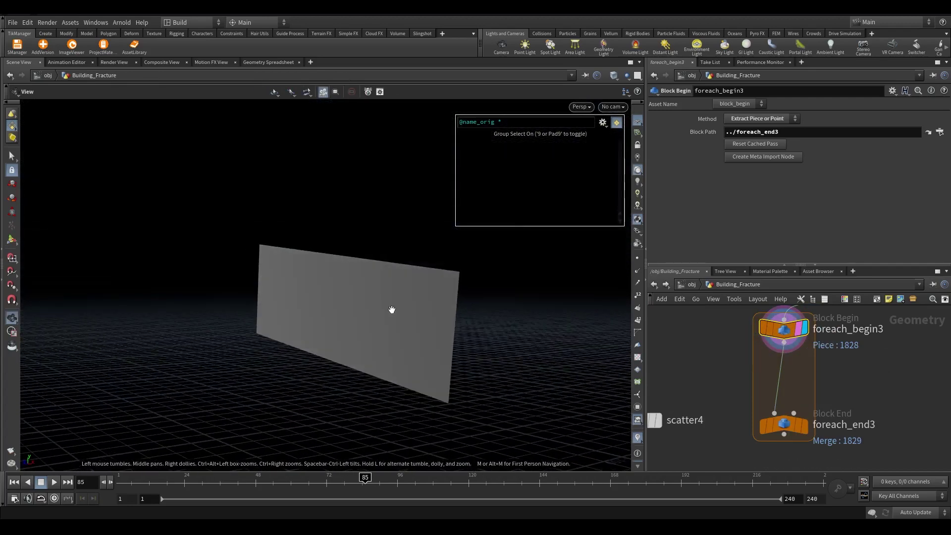
{"action": "key", "text": "s"}
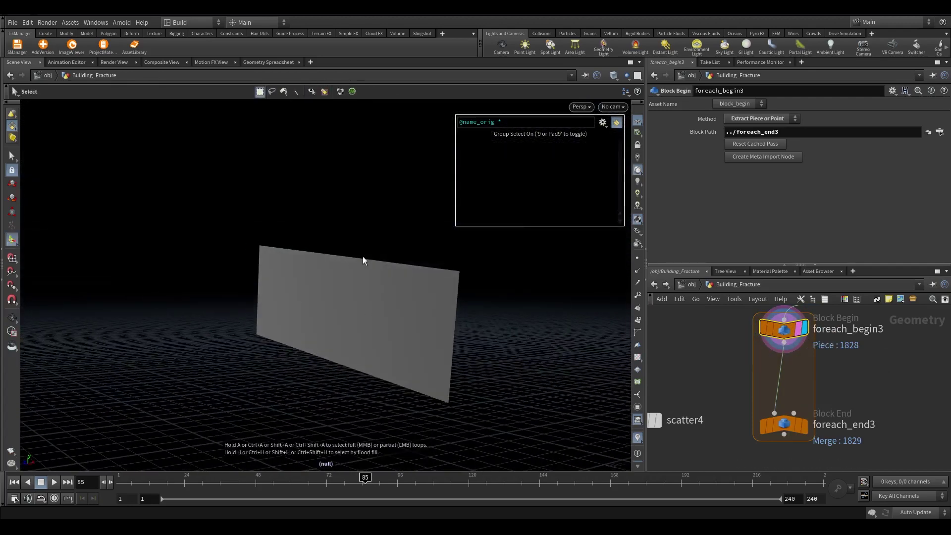
{"action": "key", "text": "Escape"}
{"action": "left_click_drag", "start_coordinate": [361, 255], "coordinate": [252, 252]}
{"action": "key", "text": "s"}
{"action": "middle_click_drag", "start_coordinate": [805, 398], "coordinate": [806, 369]}
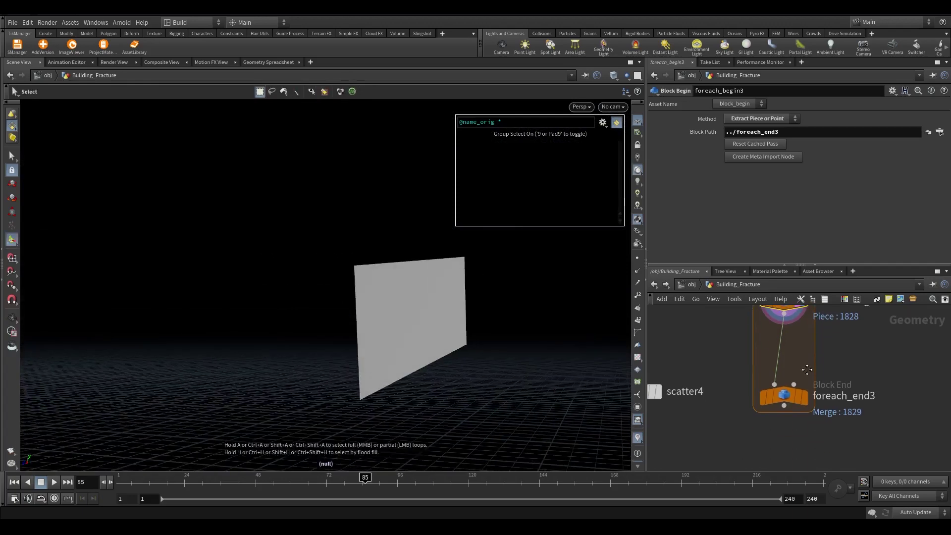
{"action": "key", "text": "Tab"}
{"action": "type", "text": "poly"}
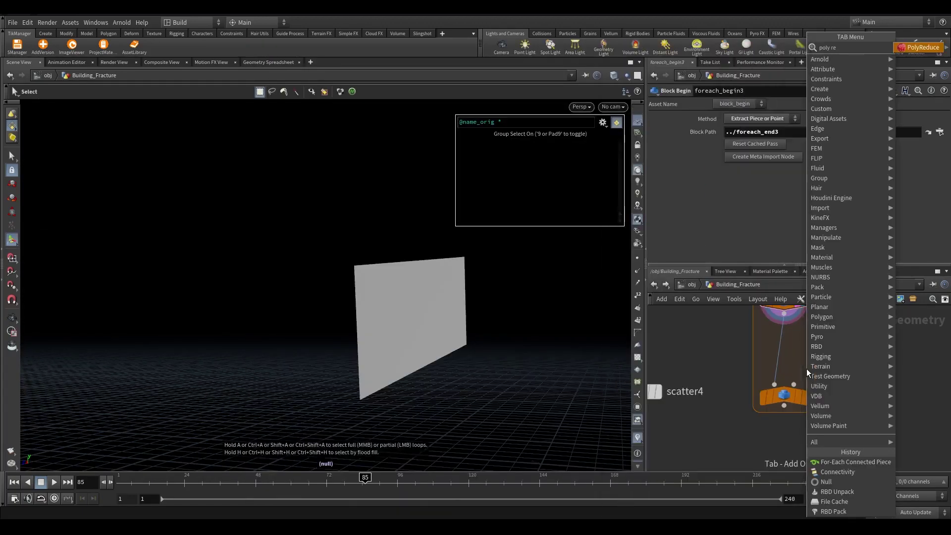
{"action": "type", "text": " e"}
{"action": "key", "text": "Return"}
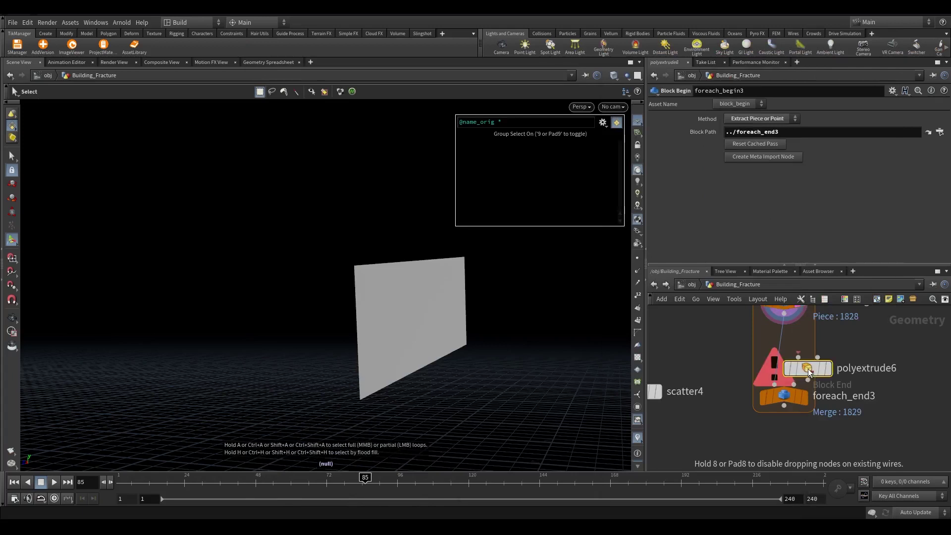
{"action": "left_click", "coordinate": [806, 368]}
{"action": "scroll", "coordinate": [806, 368], "scroll_direction": "up", "scroll_amount": 5}
{"action": "scroll", "coordinate": [793, 227], "scroll_direction": "up", "scroll_amount": 3}
{"action": "scroll", "coordinate": [792, 227], "scroll_direction": "up", "scroll_amount": 2}
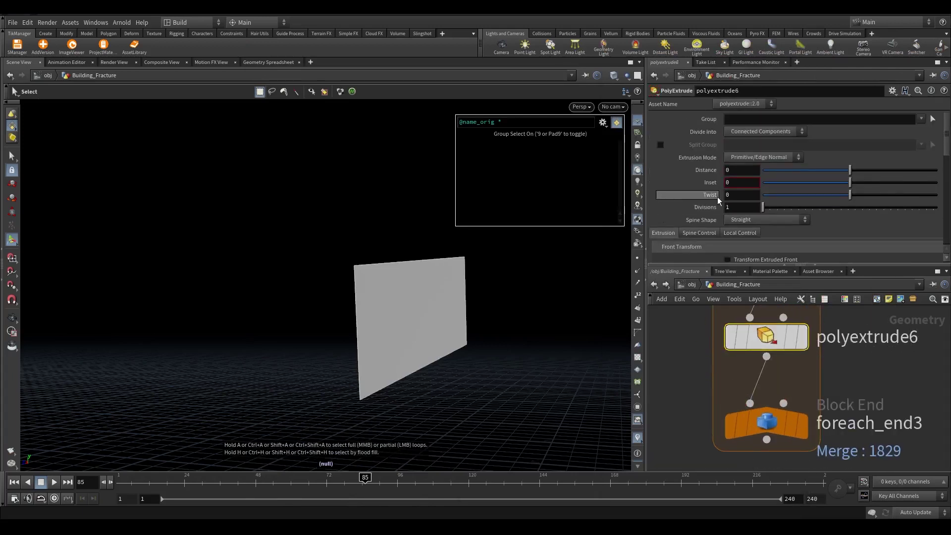
{"action": "middle_click_drag", "start_coordinate": [706, 170], "coordinate": [691, 172]}
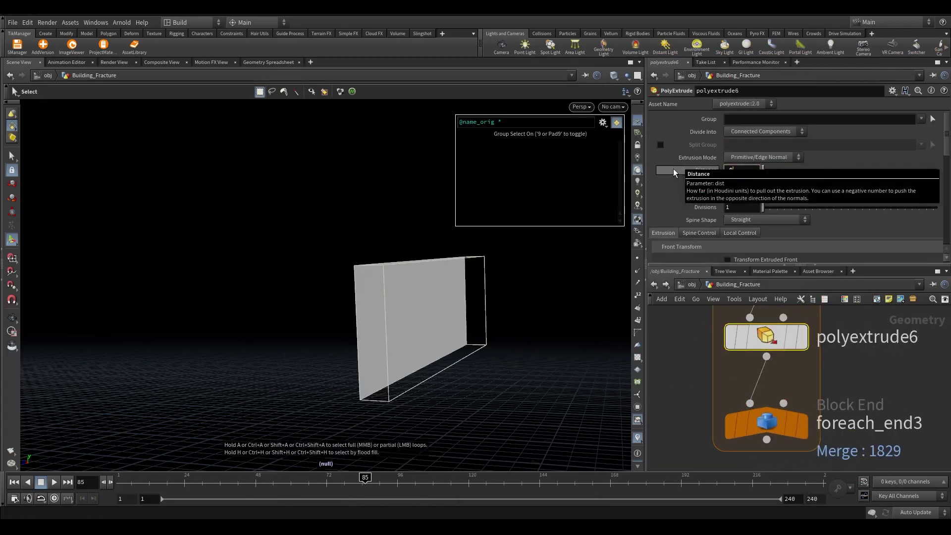
{"action": "middle_click_drag", "start_coordinate": [673, 169], "coordinate": [680, 195]}
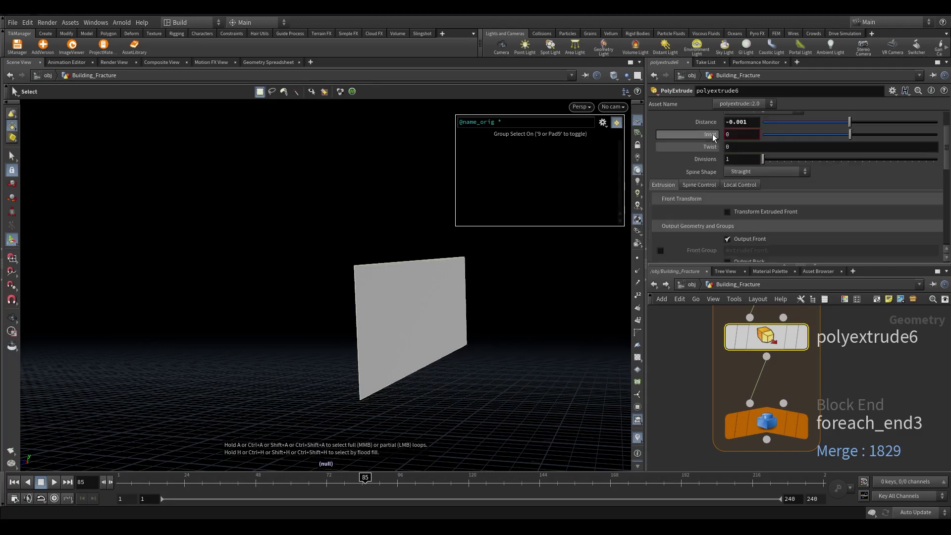
{"action": "scroll", "coordinate": [739, 243], "scroll_direction": "down", "scroll_amount": 3}
- Extrude by -0.001 with Output Back on, then display foreach_end3's building output
{"action": "left_click", "coordinate": [727, 237]}
{"action": "left_click_drag", "start_coordinate": [364, 297], "coordinate": [459, 285], "text": "alt"}
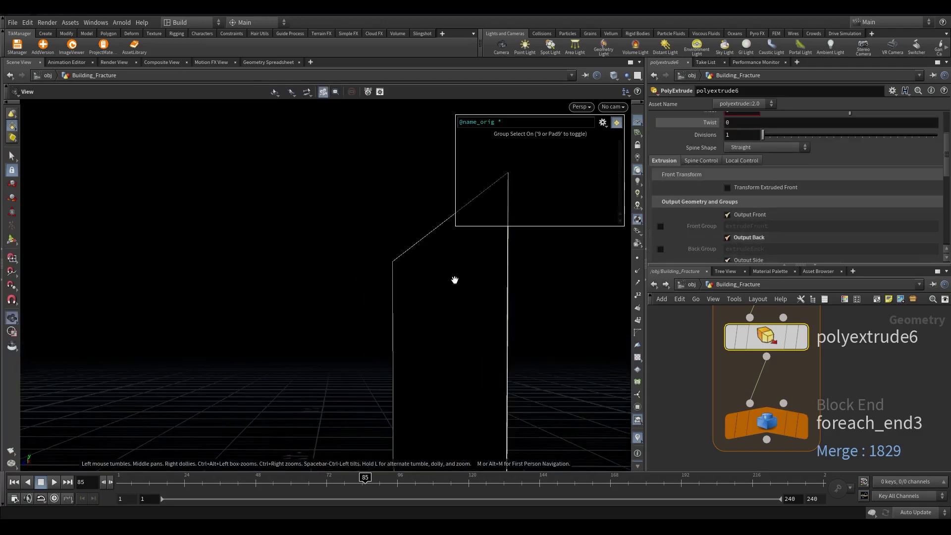
{"action": "mouse_move", "coordinate": [516, 324]}
{"action": "left_mouse_down", "text": "alt"}
{"action": "mouse_move", "coordinate": [285, 425]}
{"action": "mouse_move", "coordinate": [246, 386]}
{"action": "left_mouse_up", "text": "alt"}
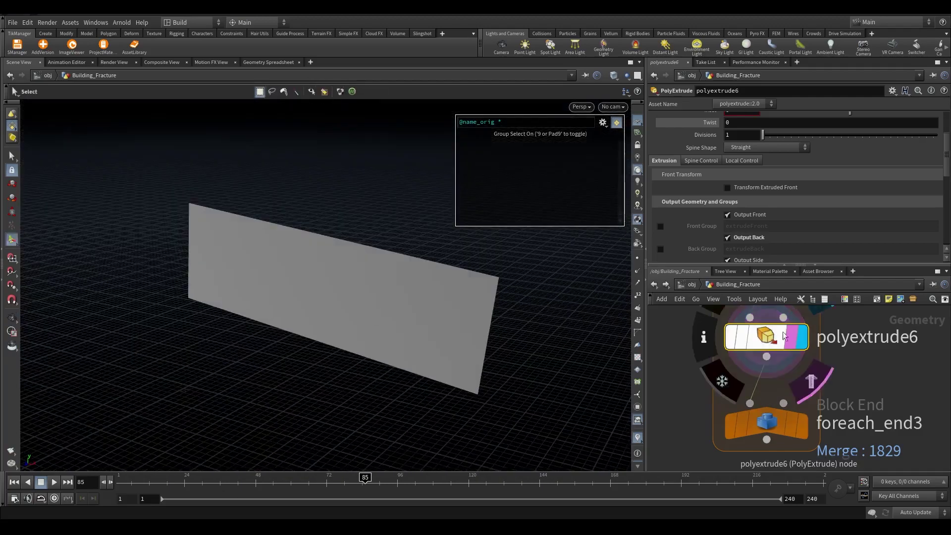
{"action": "left_click", "coordinate": [797, 410]}
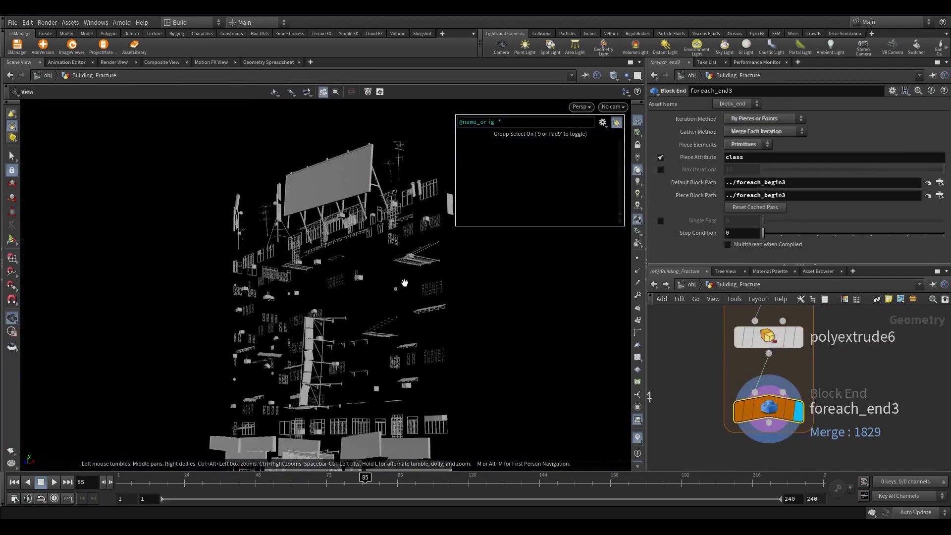
{"action": "scroll", "coordinate": [774, 413], "scroll_direction": "up", "scroll_amount": 2}
- Add scatter5 with 1500 points wired from connectivity4, placed lower
{"action": "key", "text": "Escape"}
{"action": "scroll", "coordinate": [495, 303], "scroll_direction": "up", "scroll_amount": 10}
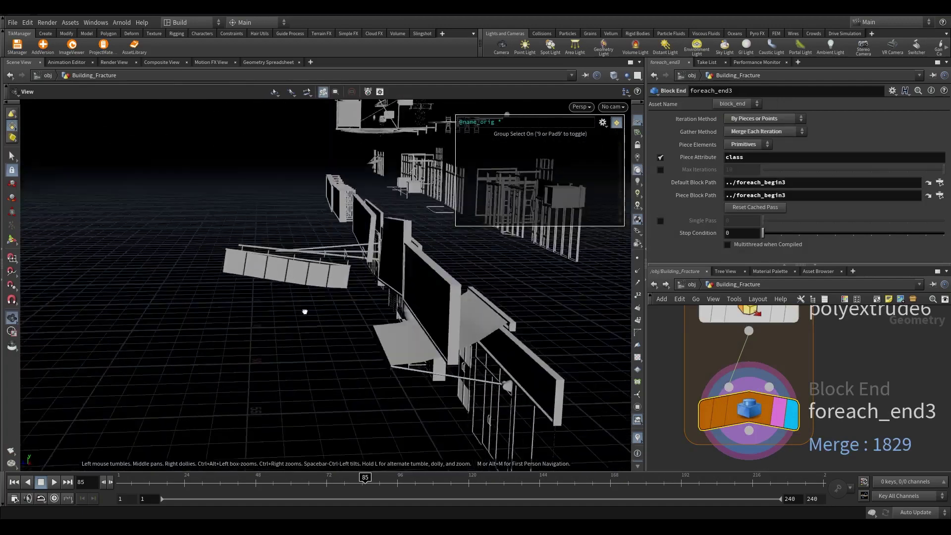
{"action": "scroll", "coordinate": [495, 303], "scroll_direction": "down", "scroll_amount": 8}
{"action": "scroll", "coordinate": [351, 280], "scroll_direction": "down", "scroll_amount": 4}
{"action": "scroll", "coordinate": [838, 388], "scroll_direction": "down", "scroll_amount": 3}
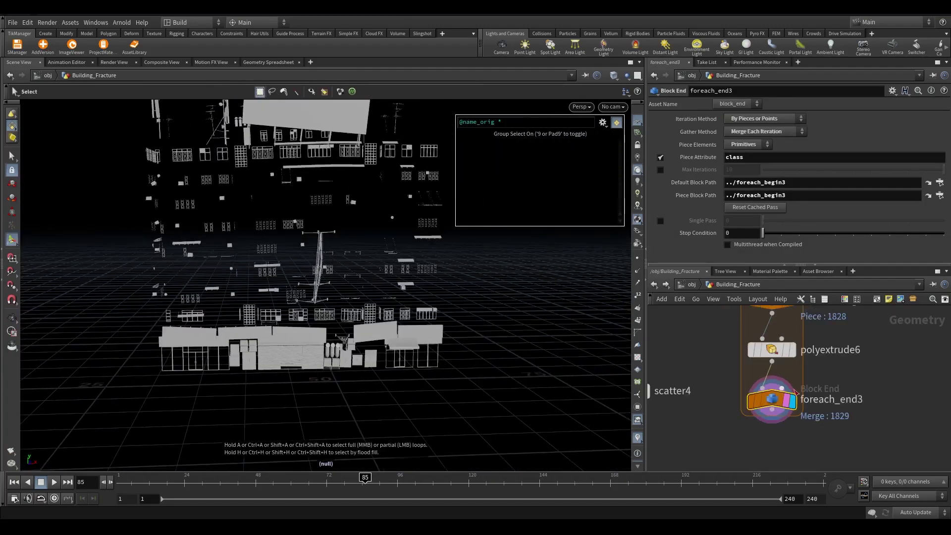
{"action": "middle_click_drag", "start_coordinate": [865, 376], "coordinate": [798, 393]}
{"action": "left_click", "coordinate": [817, 398]}
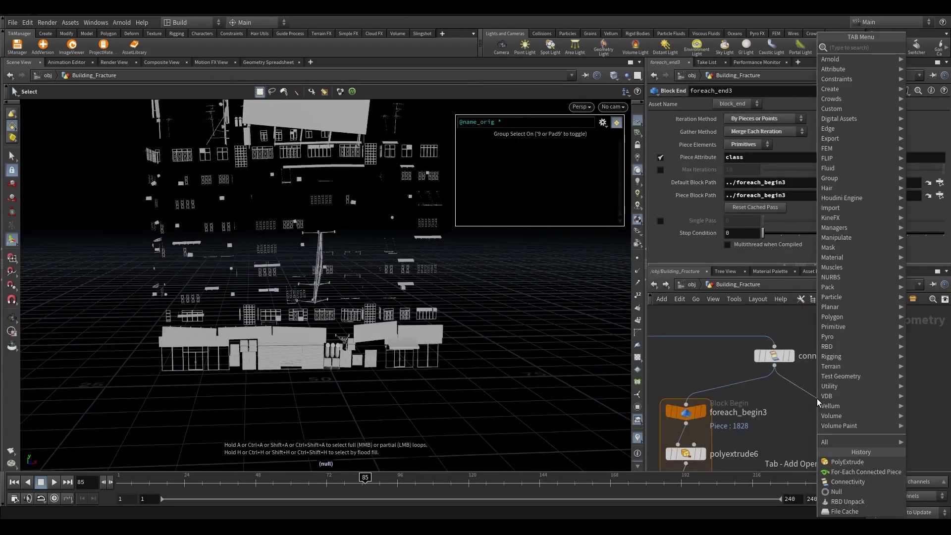
{"action": "key", "text": "Escape"}
{"action": "left_click", "coordinate": [816, 400]}
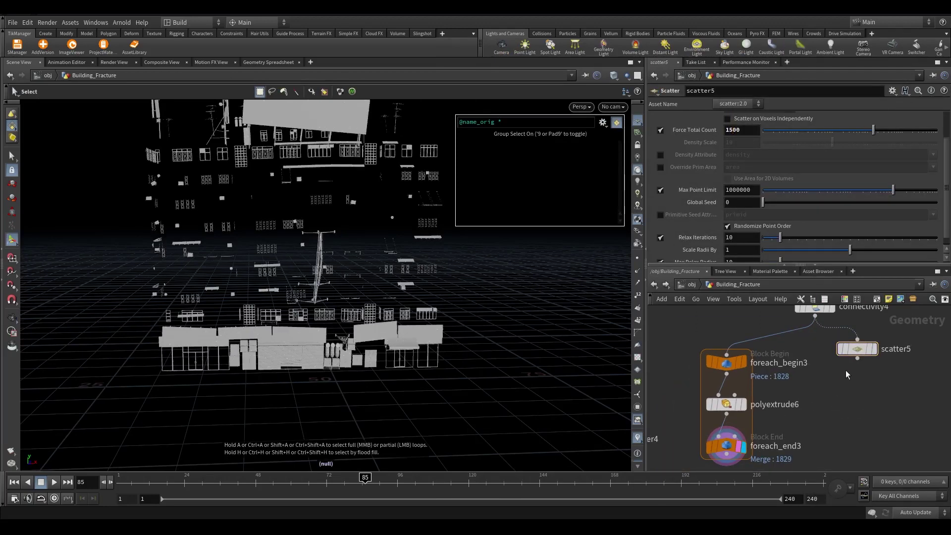
{"action": "left_click_drag", "start_coordinate": [857, 349], "coordinate": [871, 385]}
- Add a new Voronoi Fracture node and start wiring its inputs
{"action": "key", "text": "Tab"}
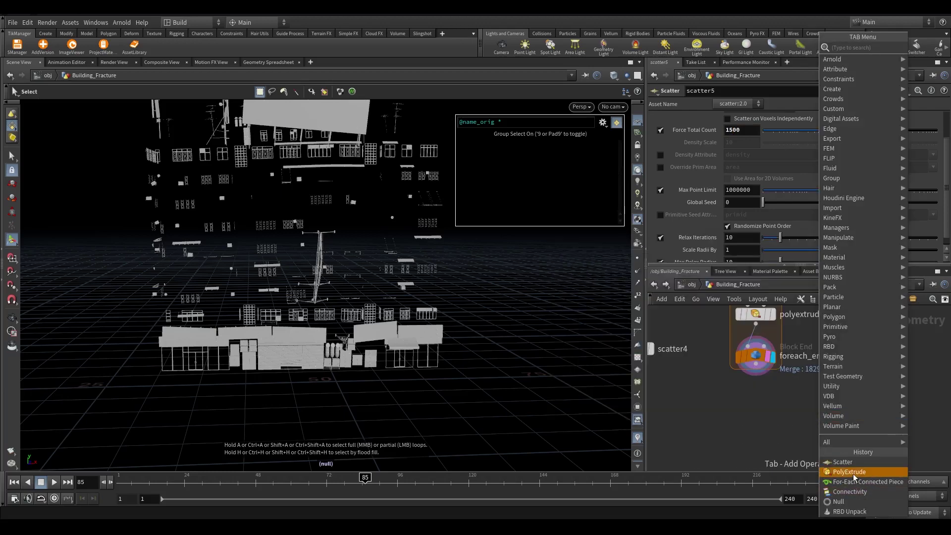
{"action": "type", "text": "voro"}
{"action": "key", "text": "Down"}
{"action": "key", "text": "Return"}
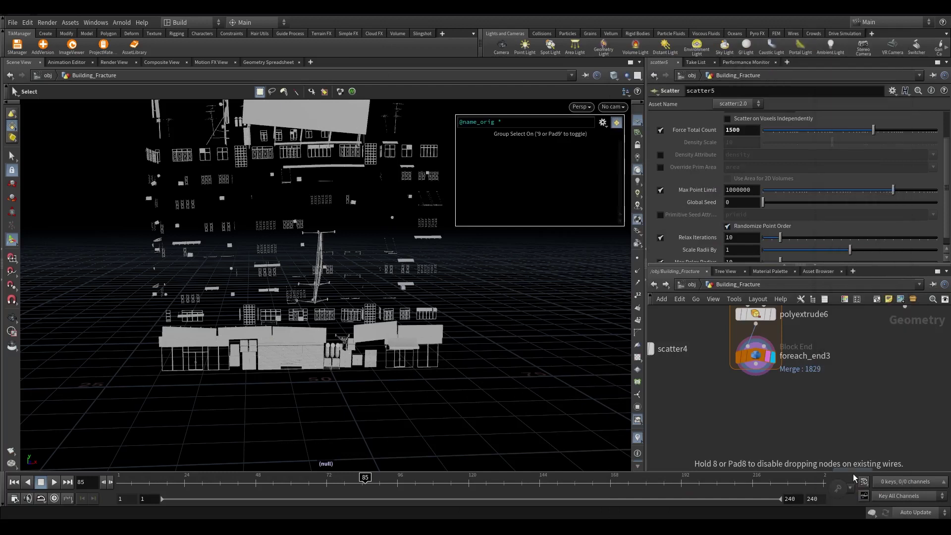
{"action": "left_click", "coordinate": [830, 417]}
{"action": "left_click", "coordinate": [839, 406]}
{"action": "middle_click_drag", "start_coordinate": [893, 322], "coordinate": [873, 418]}
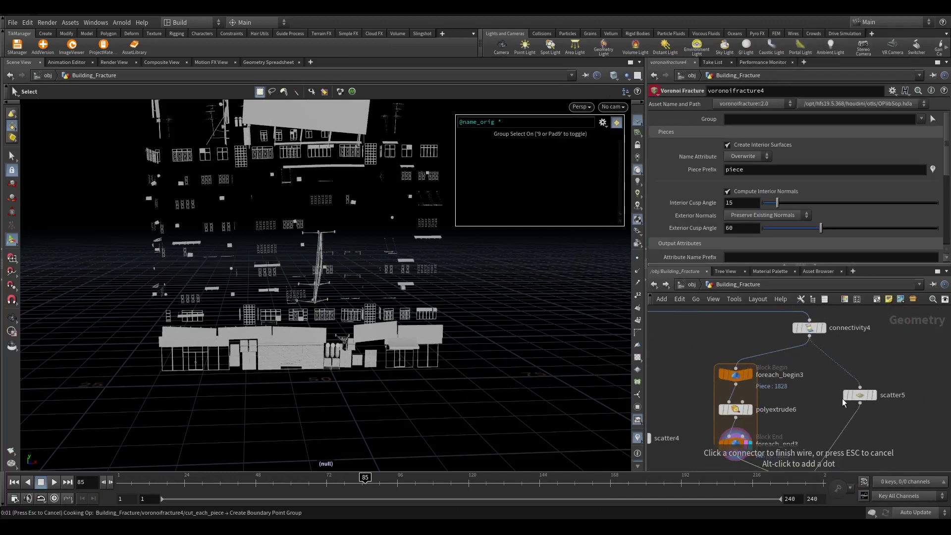
- Feed scatter5 into voronoifracture4, with Name Attribute set to Append and Piece Prefix '_'
{"action": "left_click", "coordinate": [792, 413]}
{"action": "scroll", "coordinate": [786, 420], "scroll_direction": "up", "scroll_amount": 5}
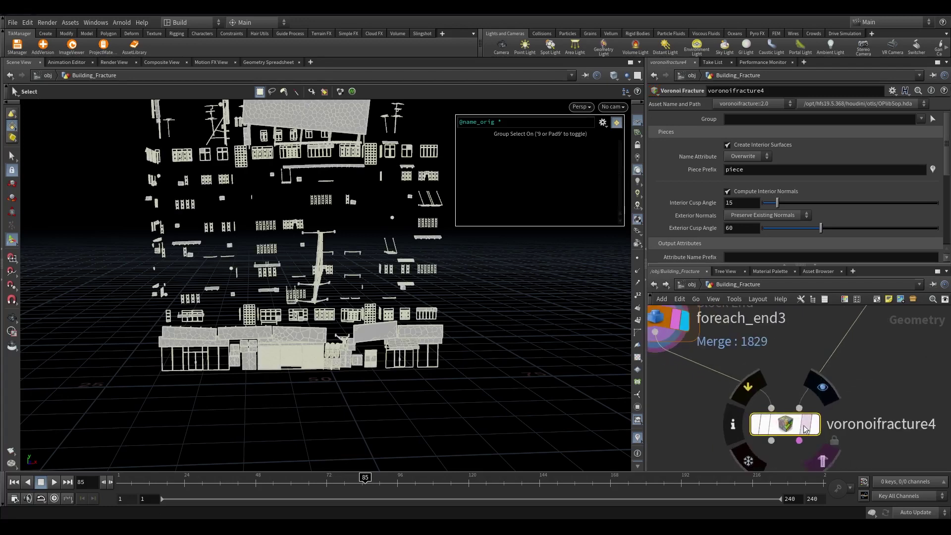
{"action": "key", "text": "Tab"}
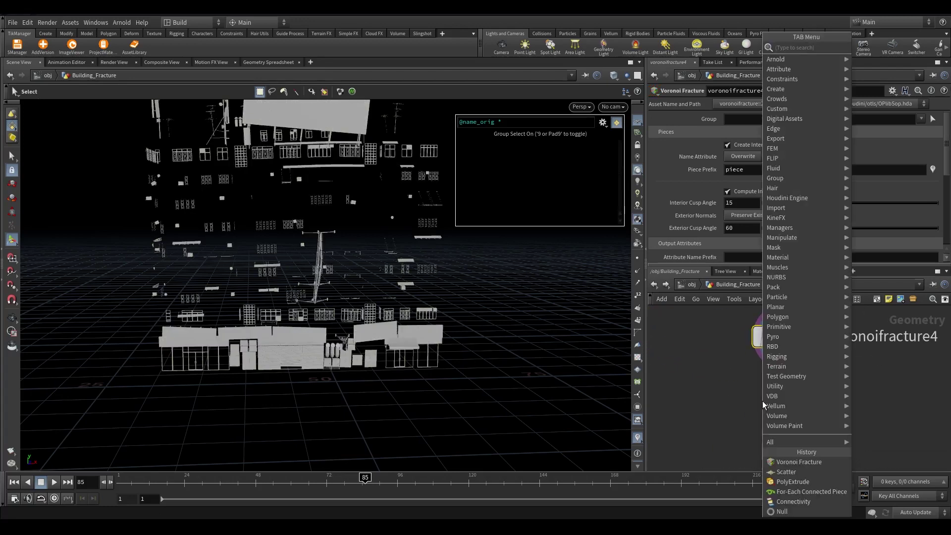
{"action": "key", "text": "Escape"}
{"action": "left_click", "coordinate": [747, 159]}
{"action": "left_click", "coordinate": [751, 171]}
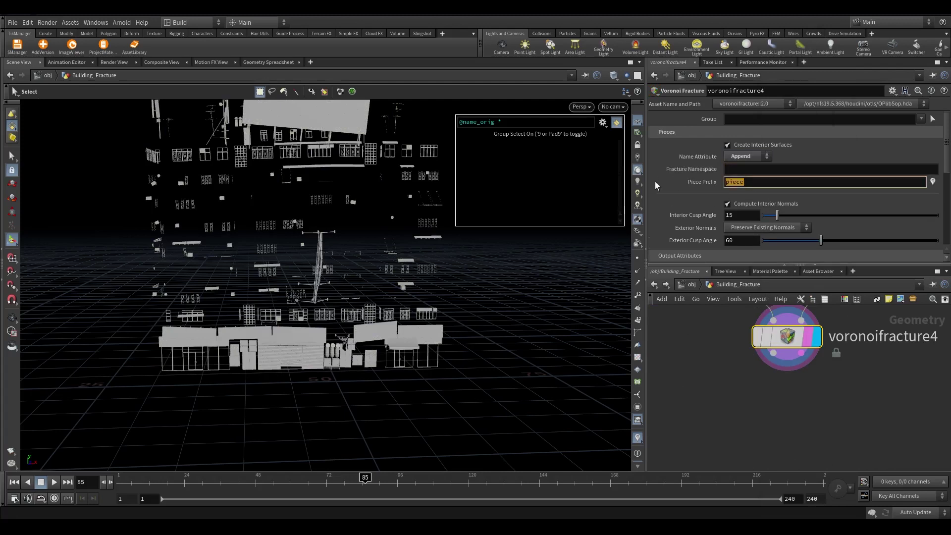
{"action": "key", "text": "BackSpace"}
{"action": "key", "text": "Return"}
- Confirm piece names like Metals_7829 across 169,065 primitives in the Geometry Spreadsheet
{"action": "left_click", "coordinate": [281, 62]}
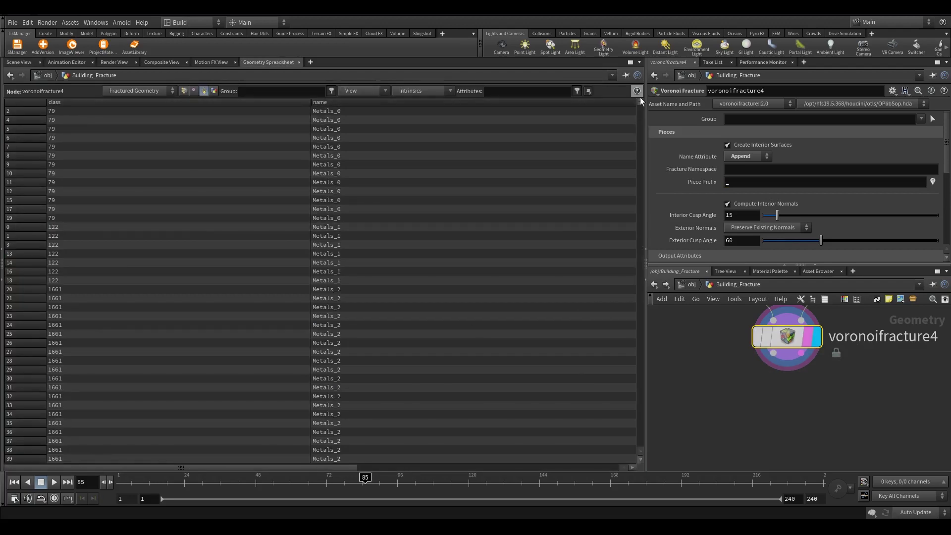
{"action": "left_click_drag", "start_coordinate": [640, 99], "coordinate": [632, 407]}
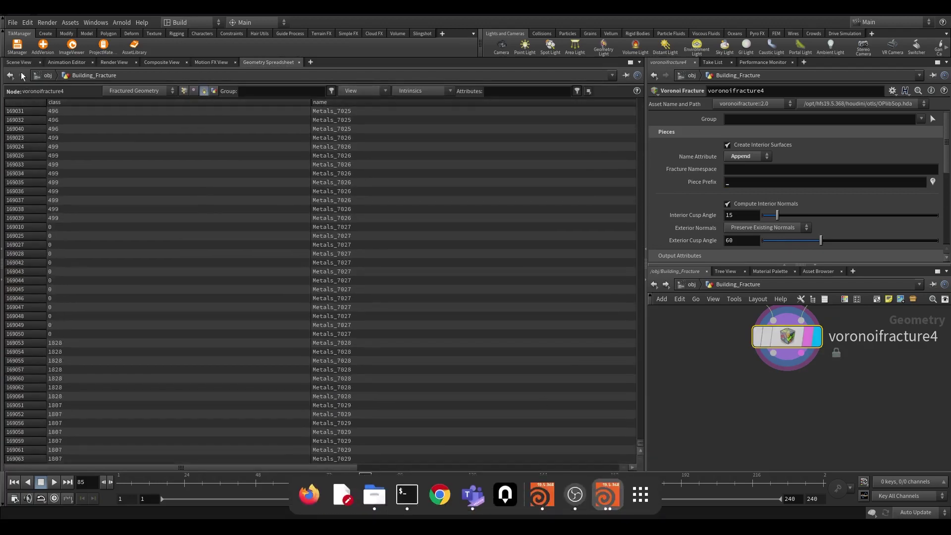
{"action": "left_click", "coordinate": [18, 61]}
- Add Exploded View node explodedview3 after voronoifracture4 and move it left in the network
{"action": "middle_click", "coordinate": [758, 334]}
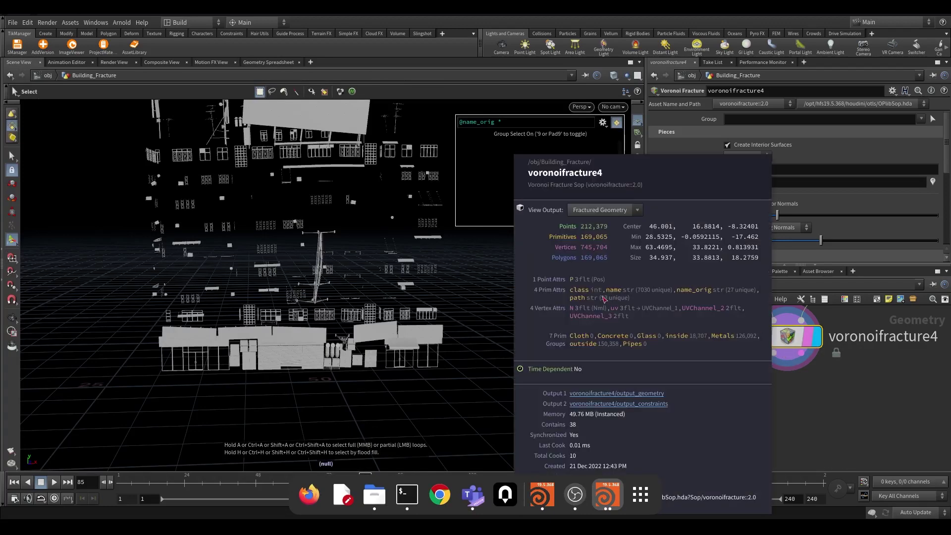
{"action": "key", "text": "Tab"}
{"action": "type", "text": "ex"}
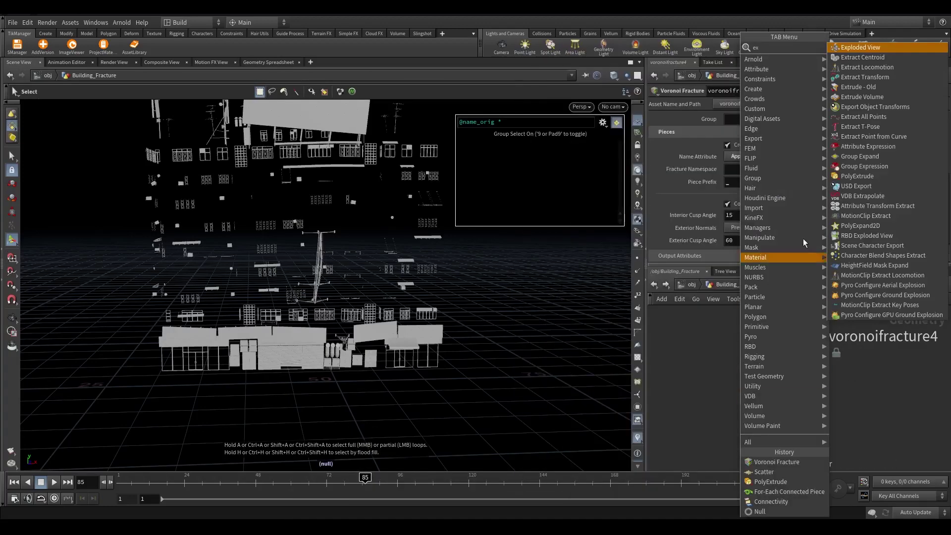
{"action": "left_click", "coordinate": [873, 43]}
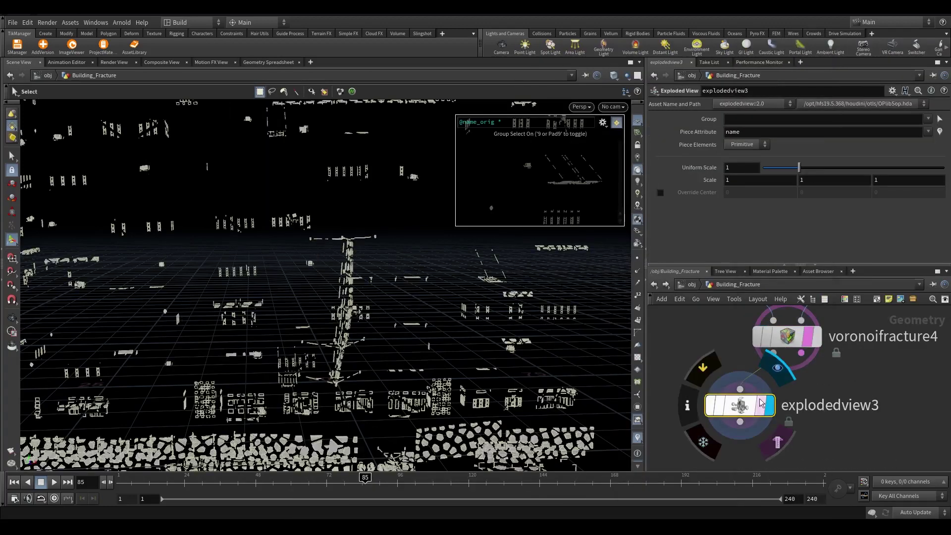
{"action": "scroll", "coordinate": [270, 351], "scroll_direction": "up", "scroll_amount": 10}
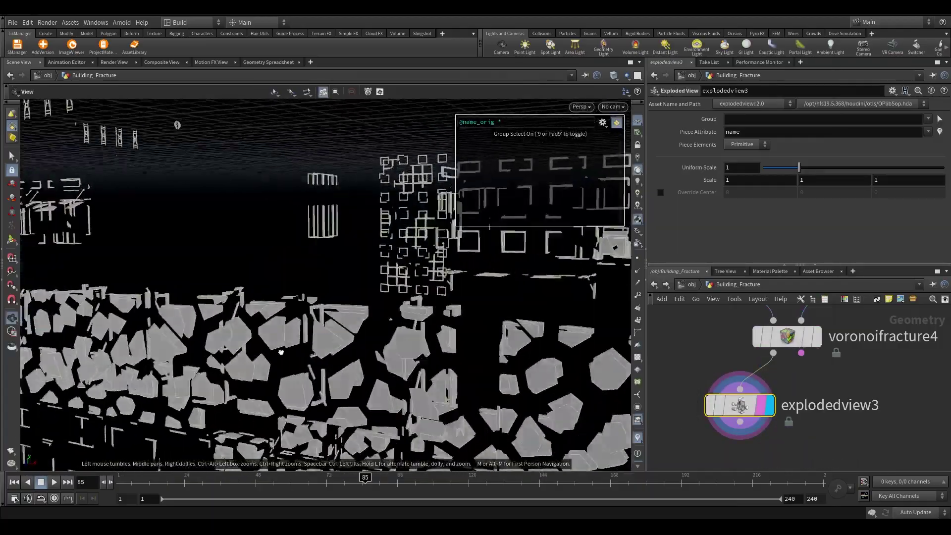
{"action": "mouse_move", "coordinate": [269, 350]}
{"action": "left_mouse_down"}
{"action": "mouse_move", "coordinate": [312, 307]}
{"action": "mouse_move", "coordinate": [521, 334]}
{"action": "left_mouse_up"}
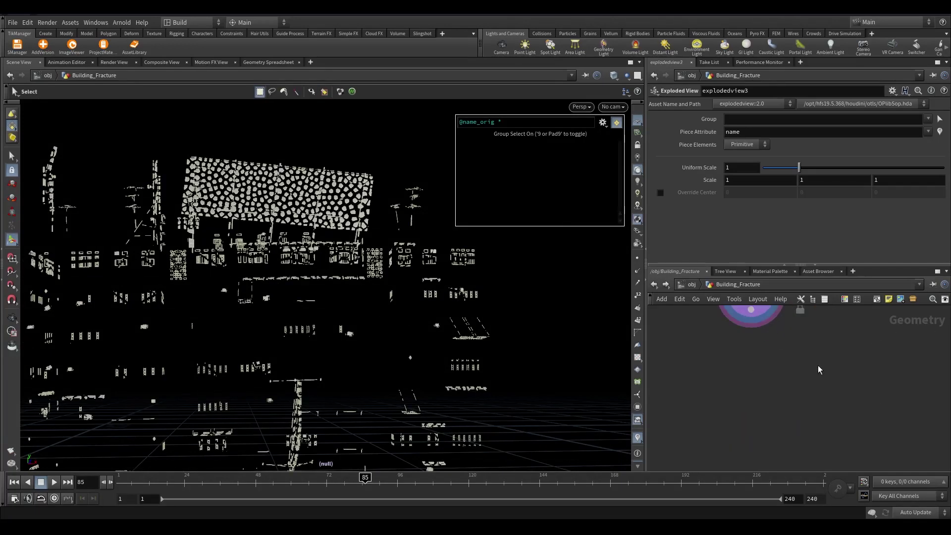
{"action": "key", "text": "f"}
{"action": "left_click_drag", "start_coordinate": [799, 368], "coordinate": [721, 371]}
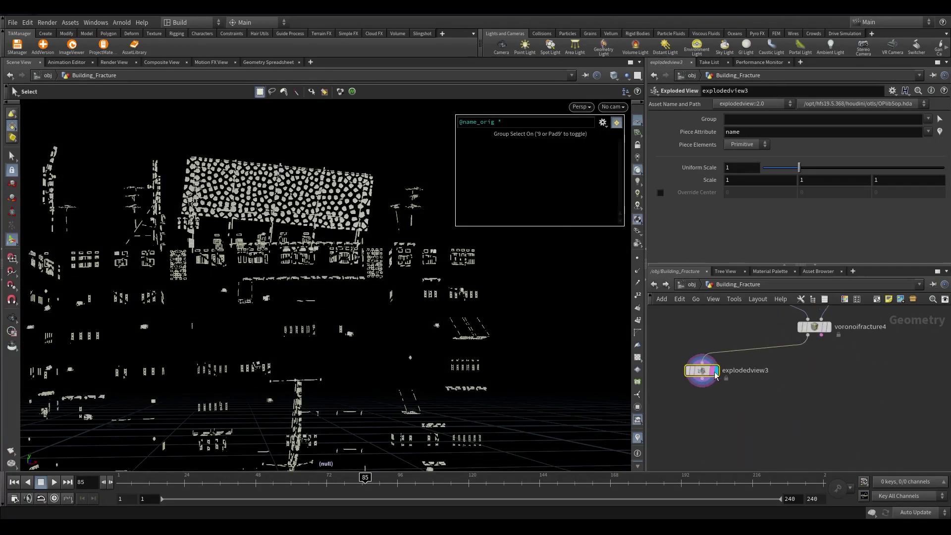
- Add an RBD Pack node wired from voronoifracture4's output
{"action": "key", "text": "Tab"}
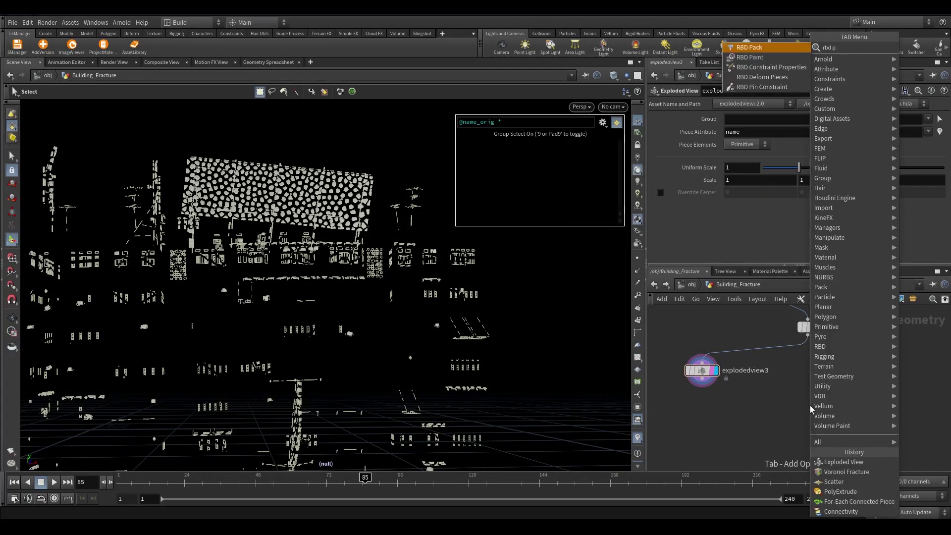
{"action": "key", "text": "Return"}
{"action": "left_click", "coordinate": [816, 379]}
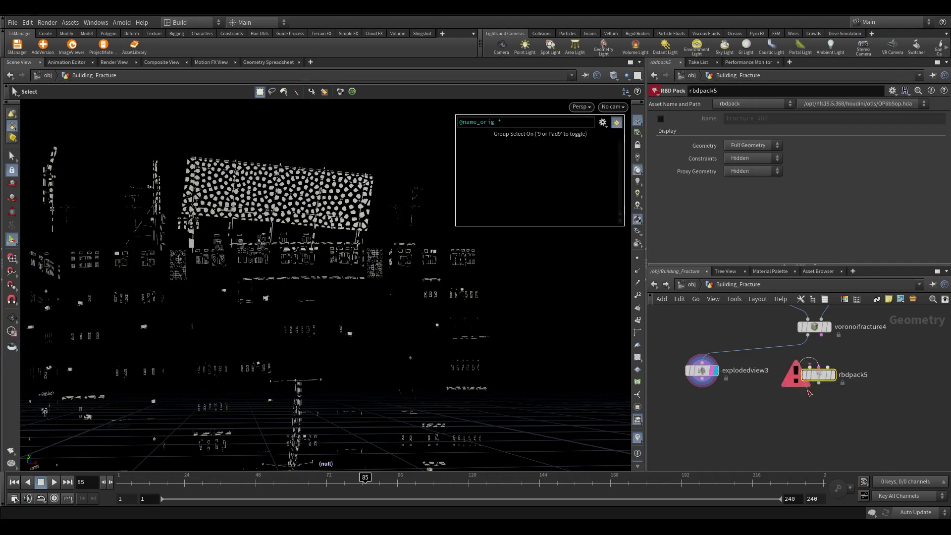
{"action": "left_click", "coordinate": [818, 365]}
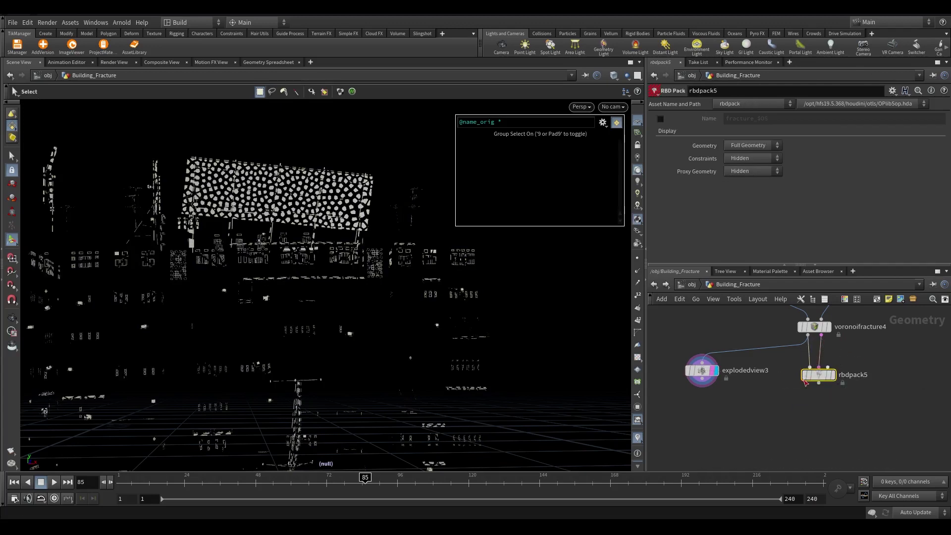
{"action": "left_click", "coordinate": [809, 335]}
{"action": "scroll", "coordinate": [825, 371], "scroll_direction": "up", "scroll_amount": 3}
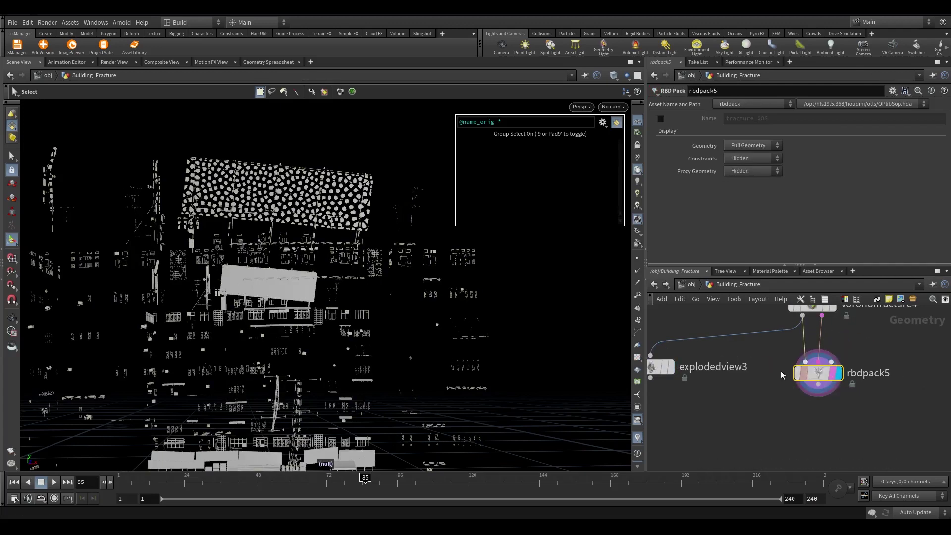
- Enable the RBD Pack Name toggle and name the packed pieces Metal
{"action": "key", "text": "Escape"}
{"action": "left_click_drag", "start_coordinate": [319, 282], "coordinate": [372, 288]}
{"action": "key", "text": "s"}
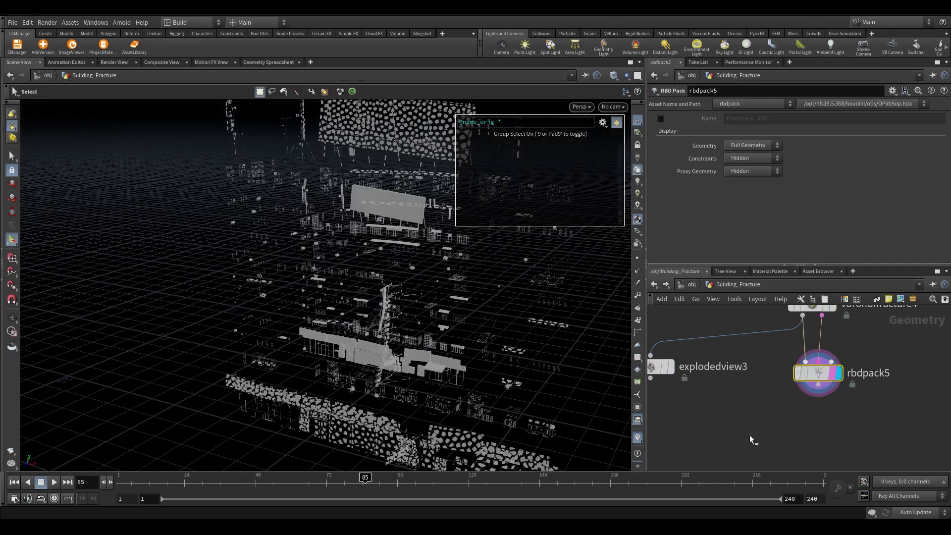
{"action": "left_click", "coordinate": [150, 63]}
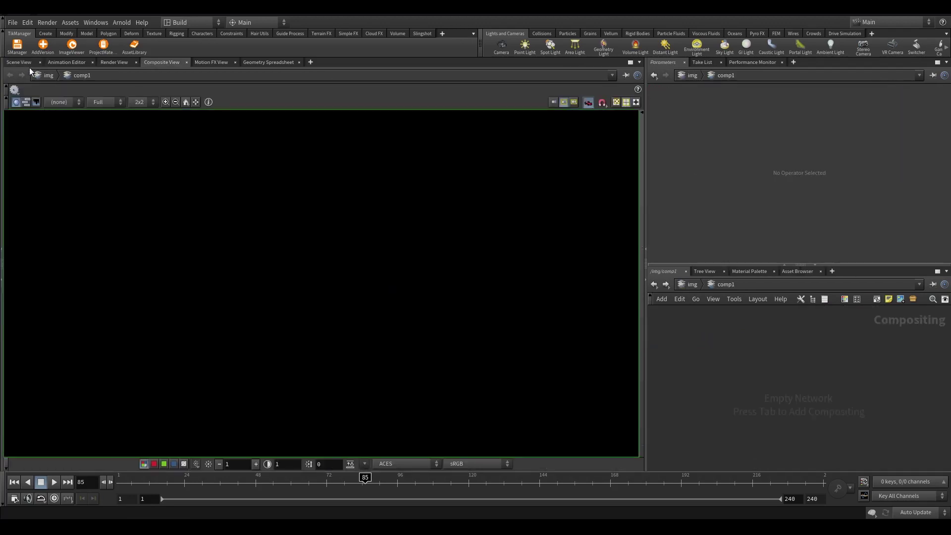
{"action": "left_click", "coordinate": [27, 66]}
{"action": "left_click_drag", "start_coordinate": [365, 251], "coordinate": [698, 362]}
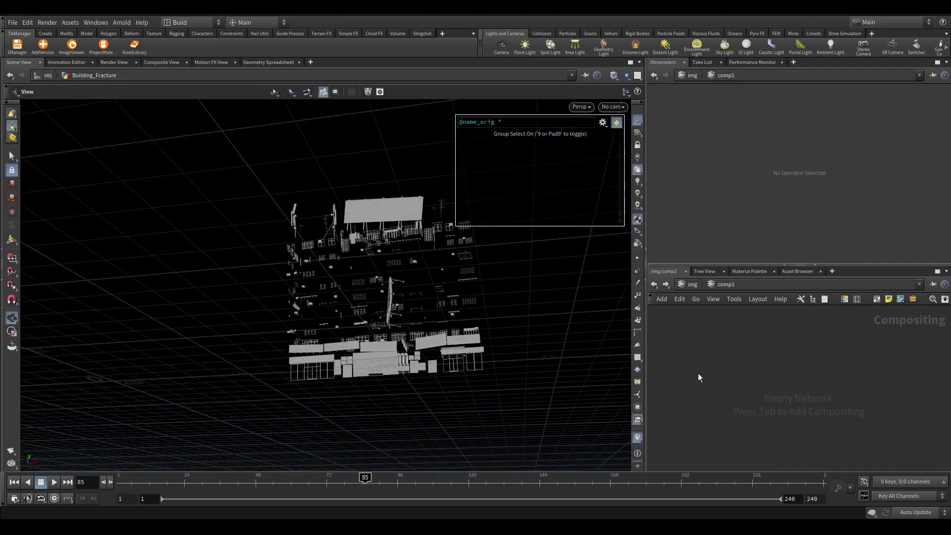
{"action": "left_click", "coordinate": [653, 285]}
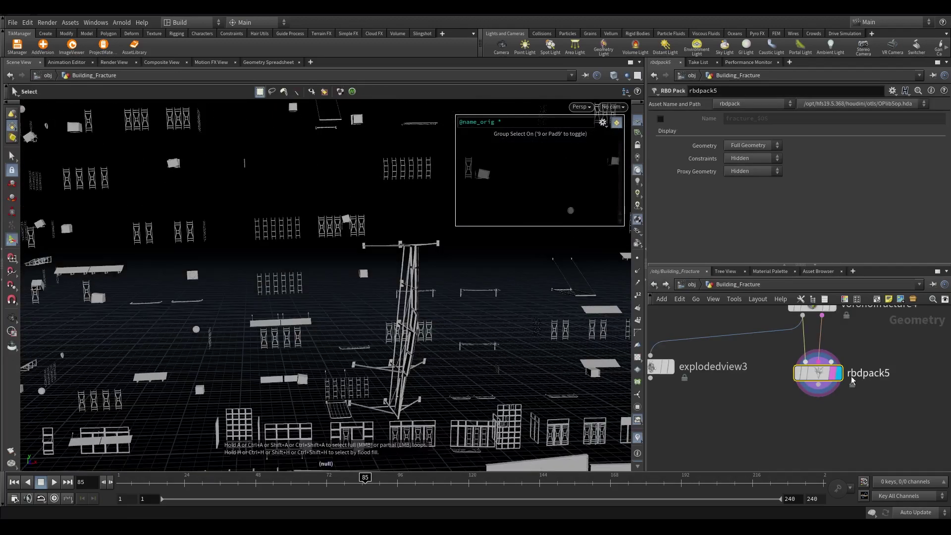
{"action": "left_click", "coordinate": [660, 119]}
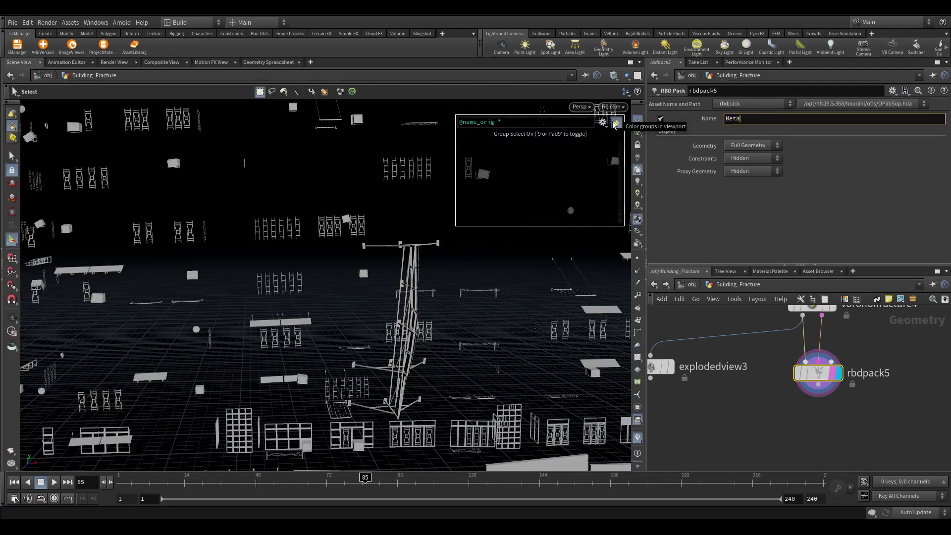
{"action": "left_click", "coordinate": [615, 123]}
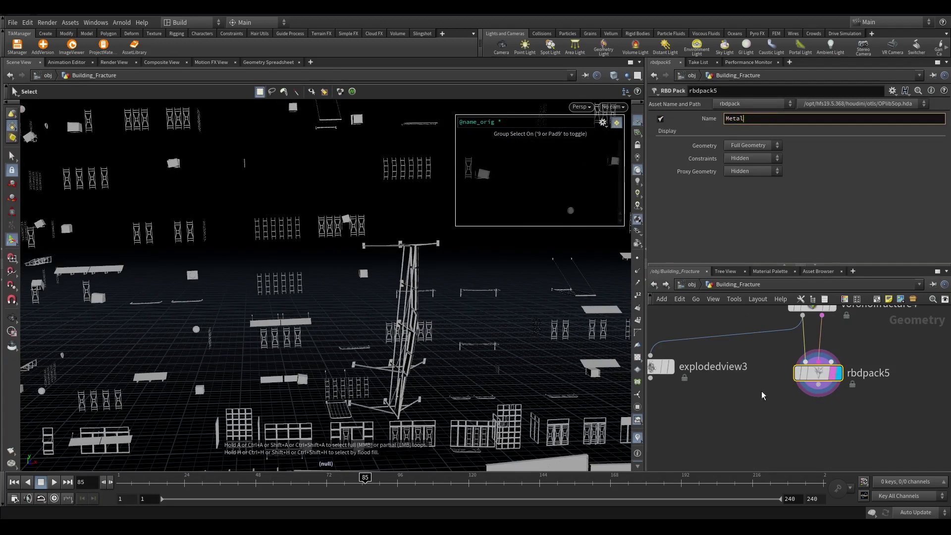
{"action": "key", "text": "Return"}
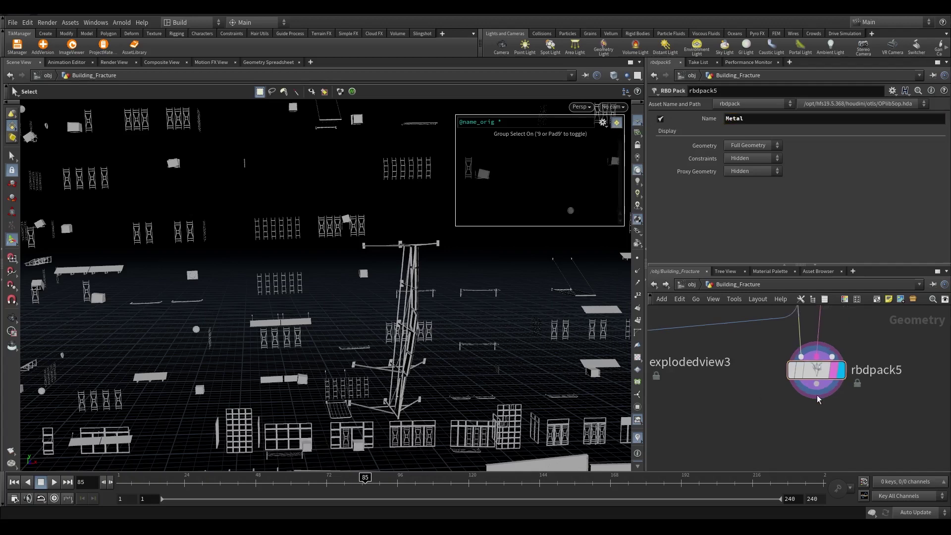
{"action": "key", "text": "Tab"}
{"action": "type", "text": "cache"}
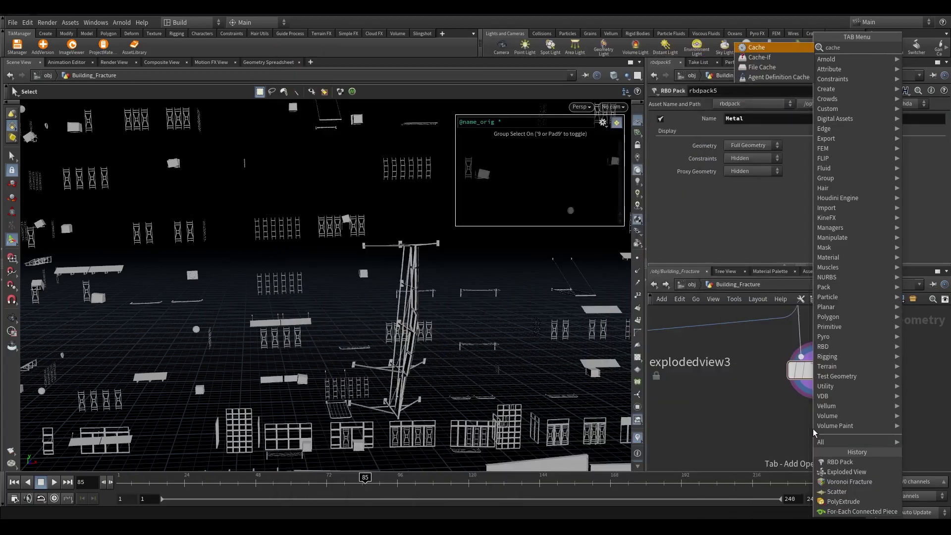
- Add a File Cache node under rbdpack5 and rename it metal
{"action": "key", "text": "Down"}
{"action": "key", "text": "Down"}
{"action": "key", "text": "Return"}
{"action": "left_click", "coordinate": [810, 394]}
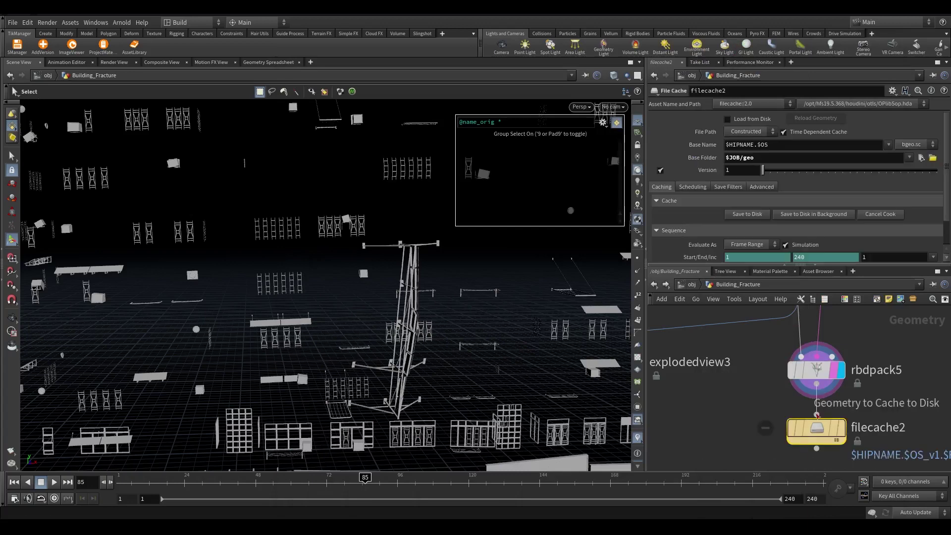
{"action": "double_click", "coordinate": [850, 392]}
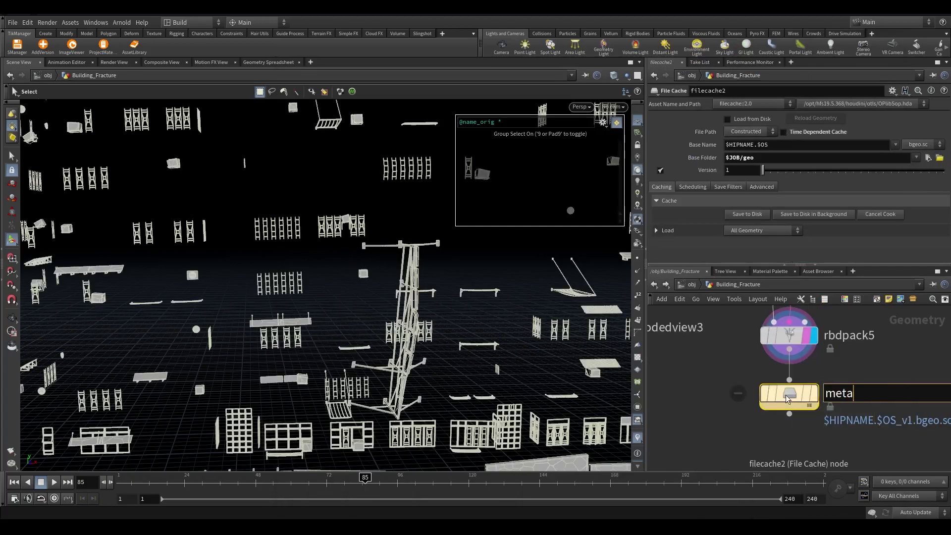
{"action": "type", "text": "l"}
{"action": "key", "text": "Return"}
- Save the metal cache to disk and display its cached geometry
{"action": "left_click", "coordinate": [746, 214]}
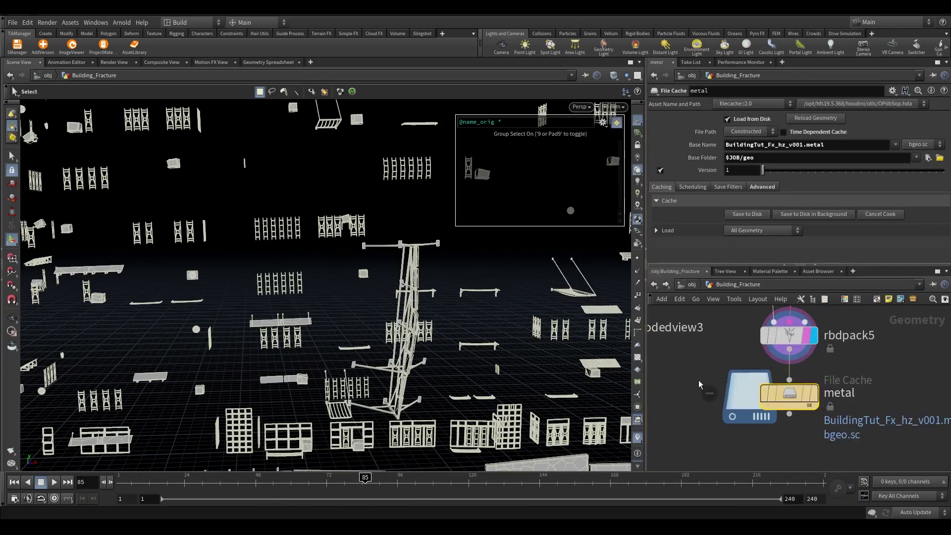
{"action": "left_click", "coordinate": [817, 396]}
{"action": "middle_click_drag", "start_coordinate": [774, 475], "coordinate": [789, 398]}
{"action": "key", "text": "Tab"}
{"action": "type", "text": "rbd"}
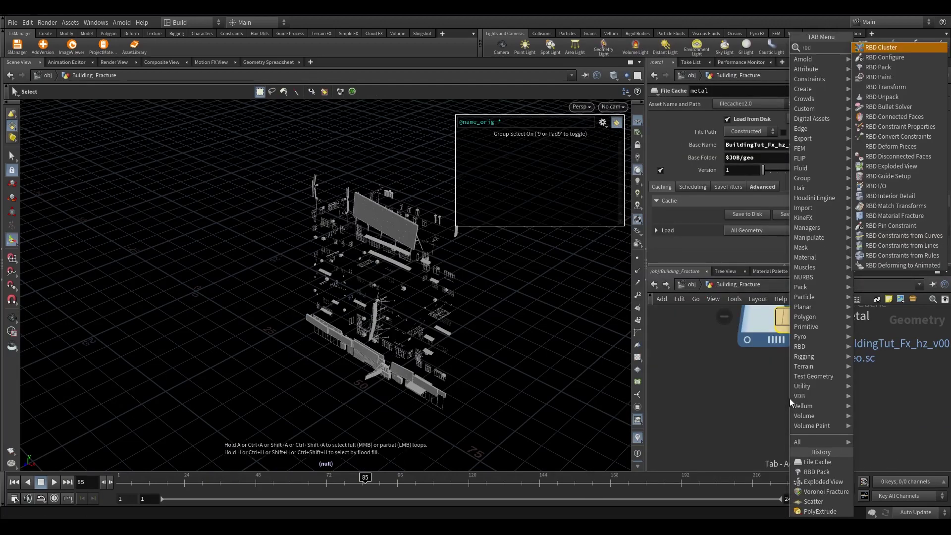
- Add an RBD Unpack below the metal cache, then a Null named OUT_METALS
{"action": "left_click", "coordinate": [891, 98]}
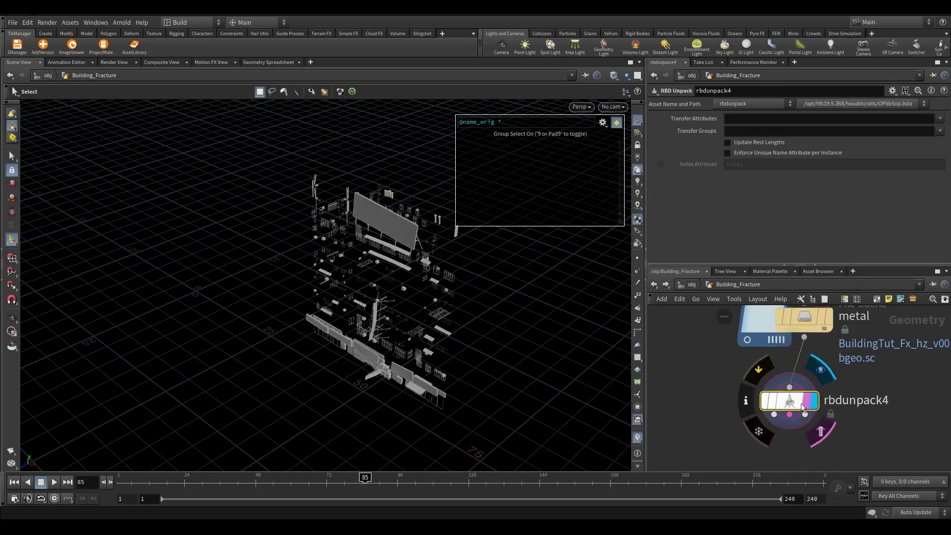
{"action": "left_click_drag", "start_coordinate": [797, 408], "coordinate": [812, 407]}
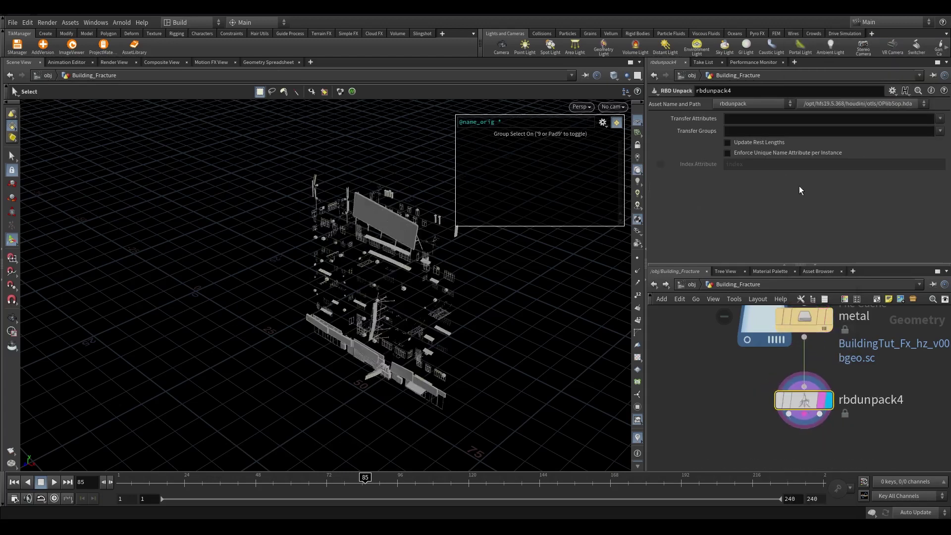
{"action": "scroll", "coordinate": [869, 387], "scroll_direction": "down", "scroll_amount": 2}
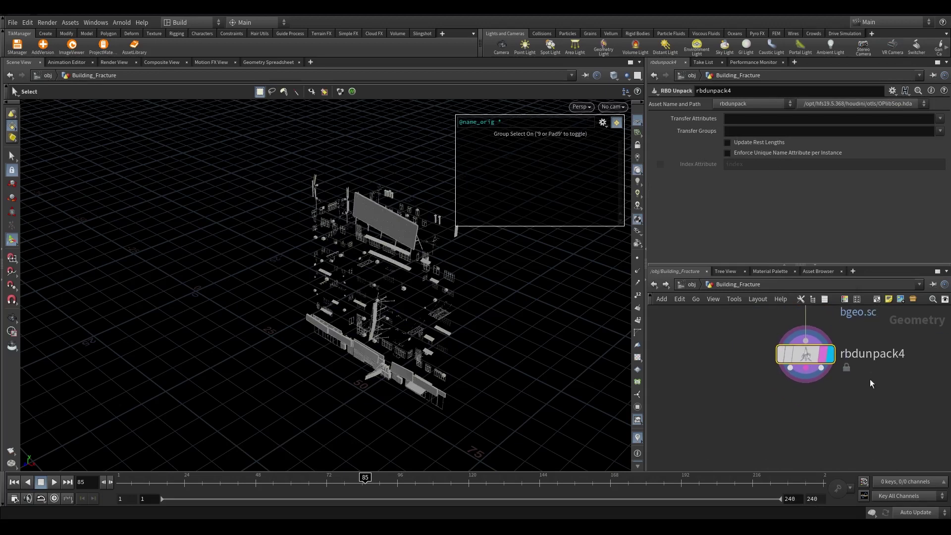
{"action": "key", "text": "Tab"}
{"action": "type", "text": "null"}
{"action": "key", "text": "Return"}
{"action": "double_click", "coordinate": [801, 420]}
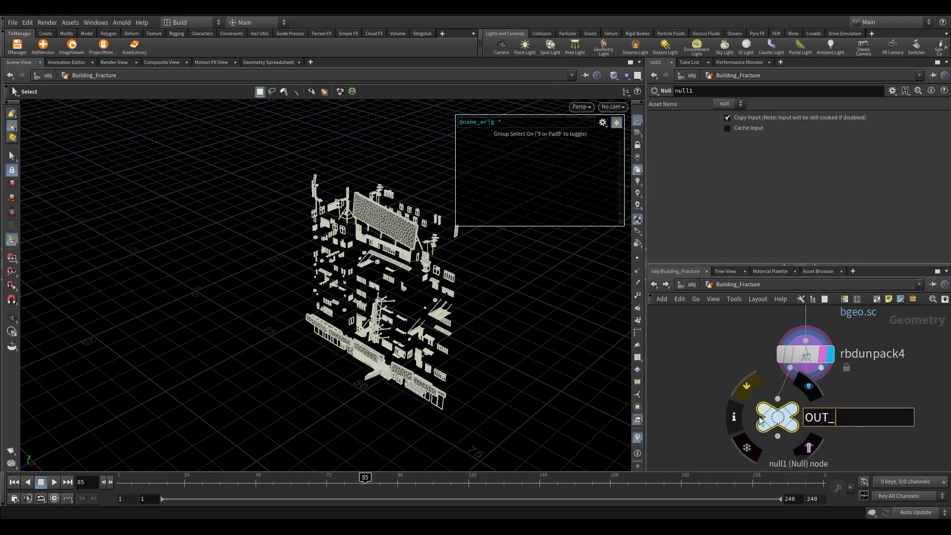
{"action": "type", "text": "S"}
{"action": "key", "text": "Return"}
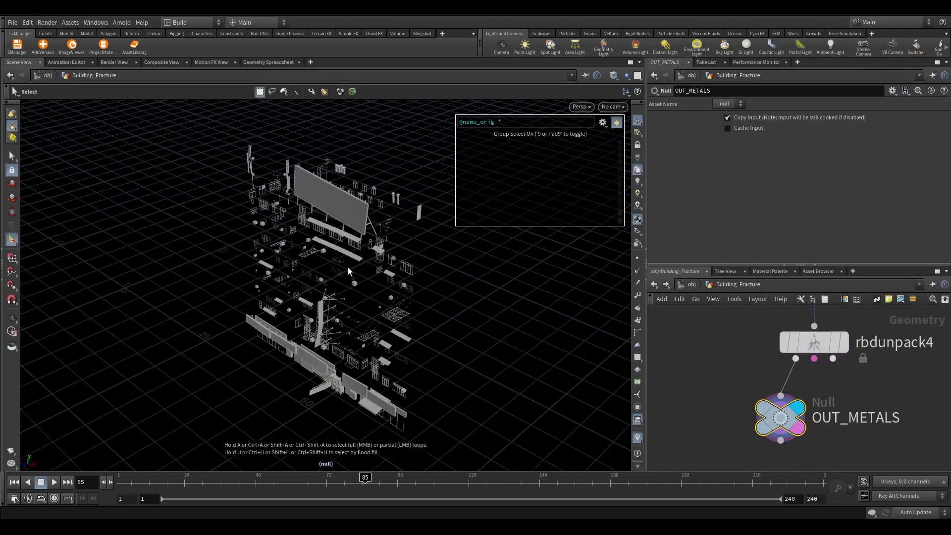
{"action": "key", "text": "h"}
{"action": "left_click", "coordinate": [795, 366]}
{"action": "scroll", "coordinate": [796, 396], "scroll_direction": "up", "scroll_amount": 5}
{"action": "scroll", "coordinate": [779, 336], "scroll_direction": "down", "scroll_amount": 3}
- Set up an Object Merge node that points to ../OUT_Pipes
{"action": "left_click", "coordinate": [719, 366]}
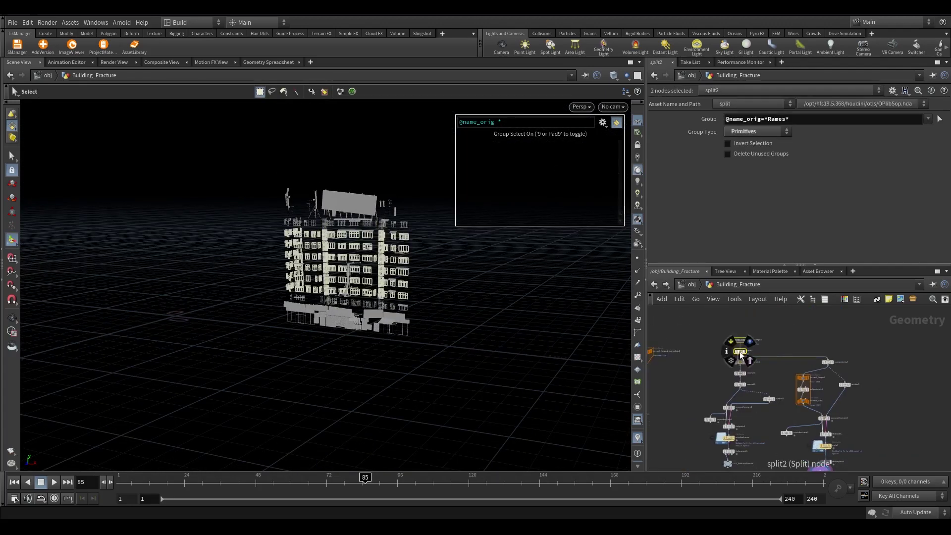
{"action": "left_click", "coordinate": [719, 355]}
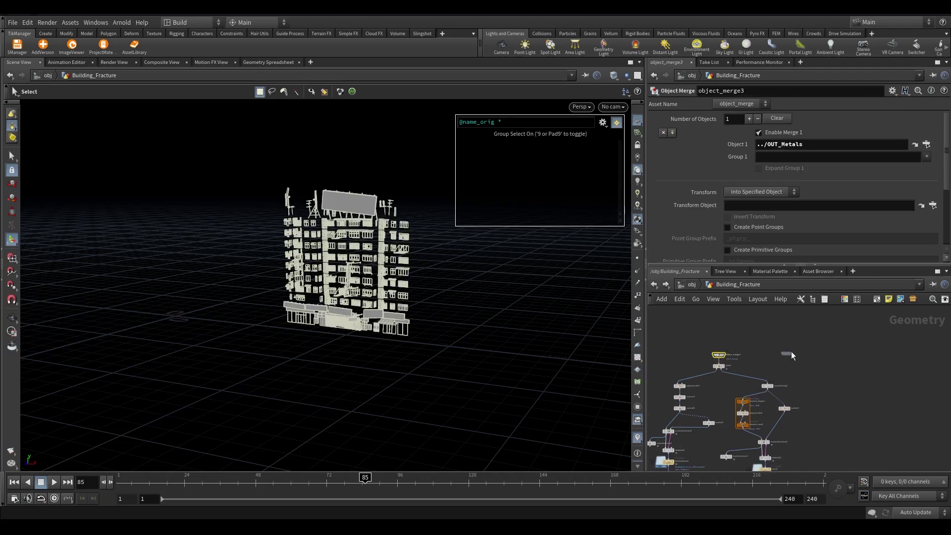
{"action": "left_click", "coordinate": [810, 353]}
{"action": "middle_click_drag", "start_coordinate": [810, 353], "coordinate": [726, 360]}
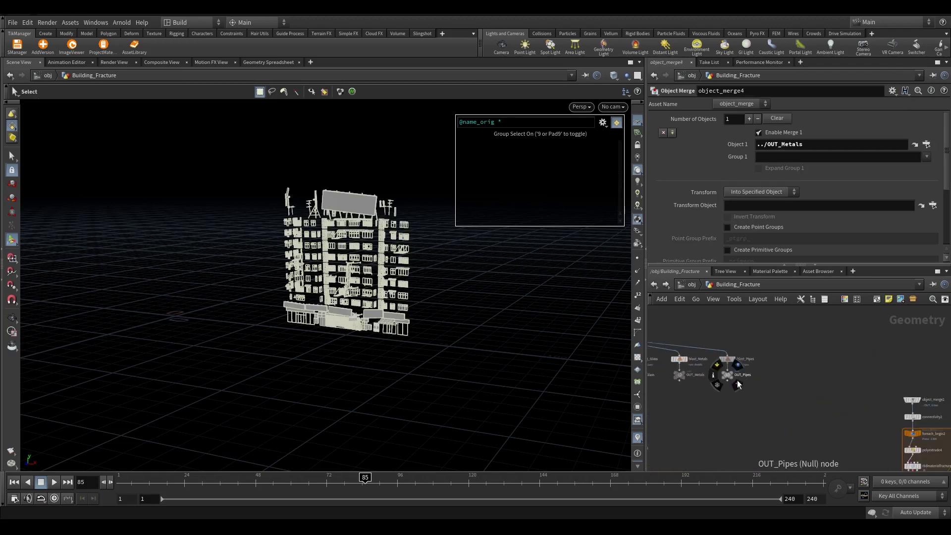
{"action": "scroll", "coordinate": [737, 380], "scroll_direction": "up", "scroll_amount": 3}
{"action": "left_click_drag", "start_coordinate": [813, 149], "coordinate": [812, 146]}
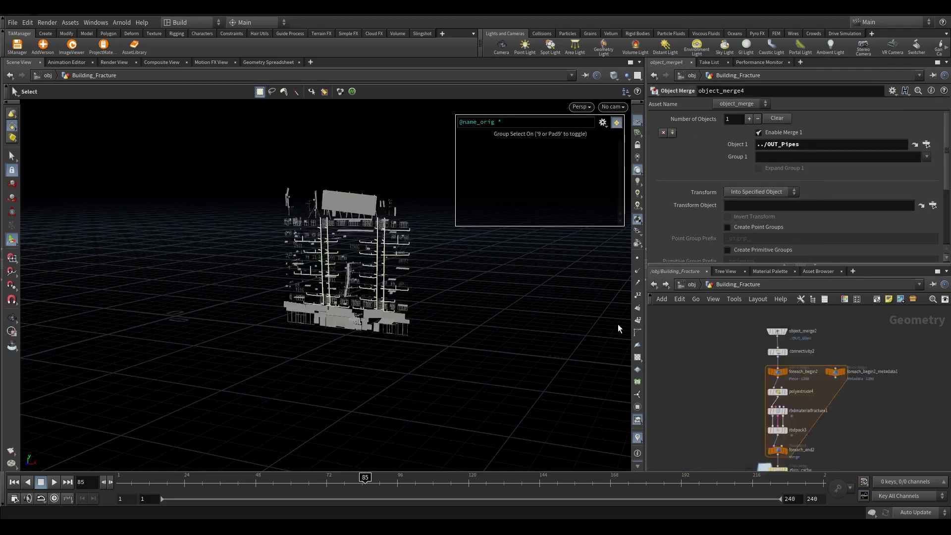
{"action": "scroll", "coordinate": [781, 376], "scroll_direction": "up", "scroll_amount": 5}
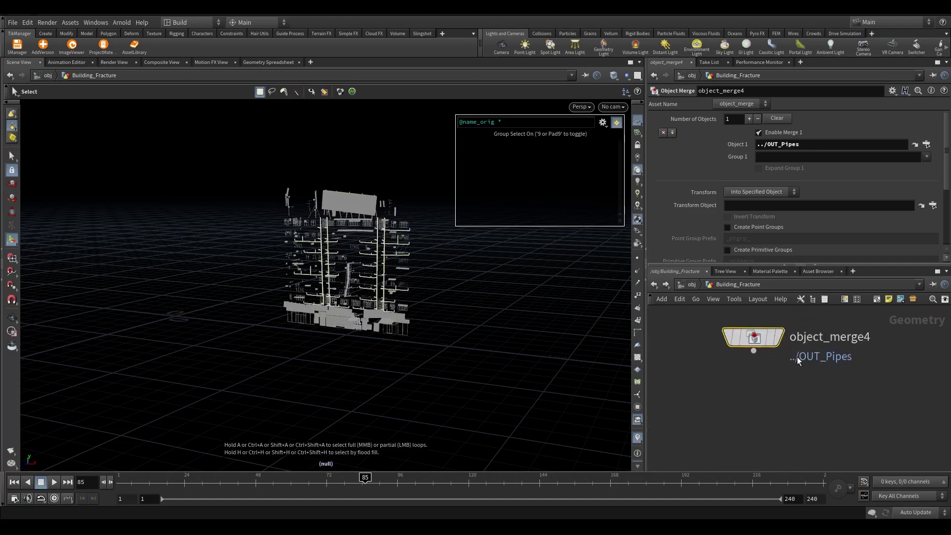
- Orbit around the merged pipes to inspect them from above and close up
{"action": "key", "text": "Escape"}
{"action": "scroll", "coordinate": [409, 279], "scroll_direction": "up", "scroll_amount": 5}
{"action": "key", "text": "s"}
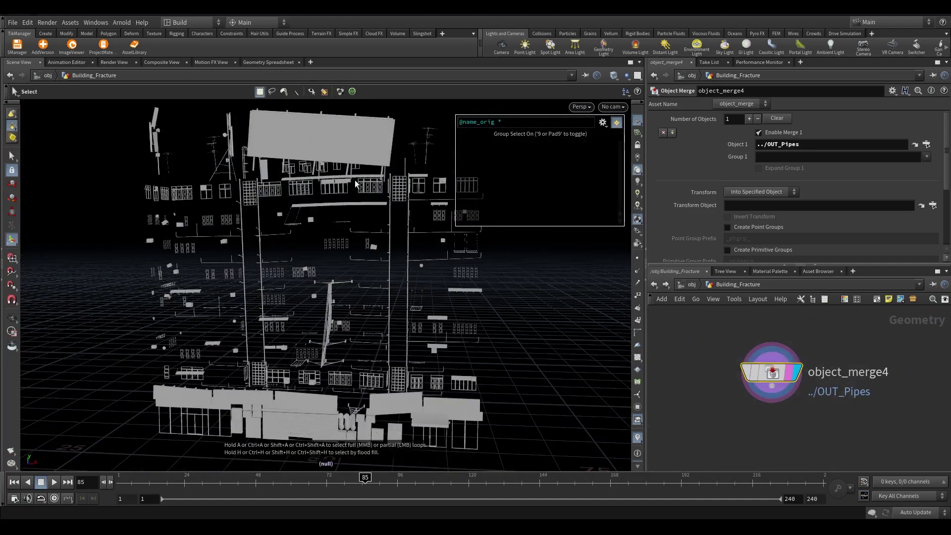
{"action": "left_click", "coordinate": [66, 62]}
{"action": "left_click", "coordinate": [19, 62]}
{"action": "key", "text": "Escape"}
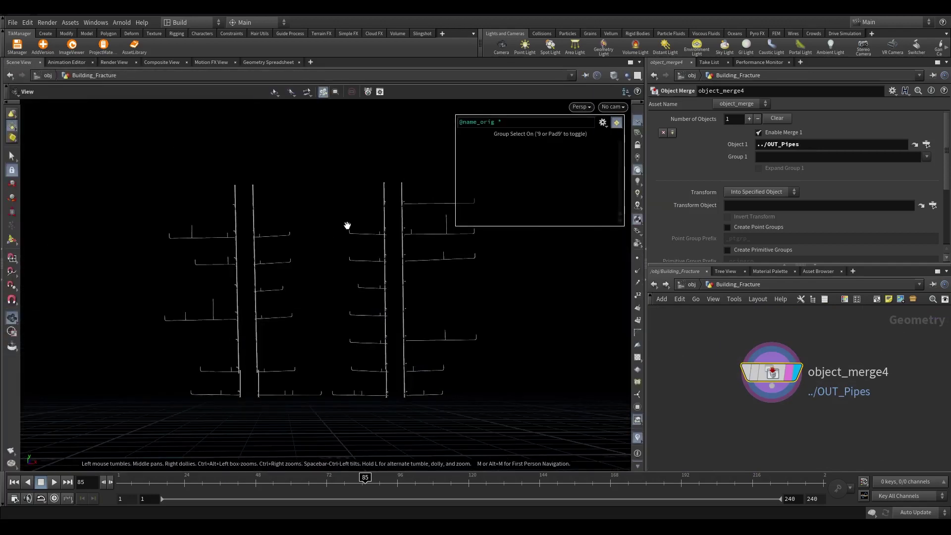
{"action": "scroll", "coordinate": [356, 234], "scroll_direction": "up", "scroll_amount": 3}
{"action": "scroll", "coordinate": [356, 235], "scroll_direction": "down", "scroll_amount": 2}
{"action": "key", "text": "s"}
{"action": "left_click", "coordinate": [773, 387]}
{"action": "middle_click_drag", "start_coordinate": [851, 417], "coordinate": [852, 363]}
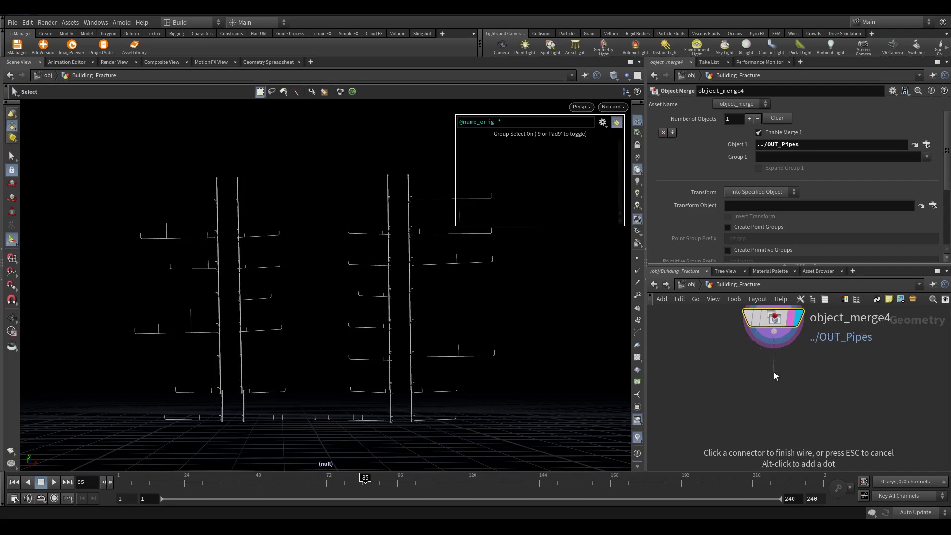
{"action": "key", "text": "Escape"}
{"action": "key", "text": "Escape"}
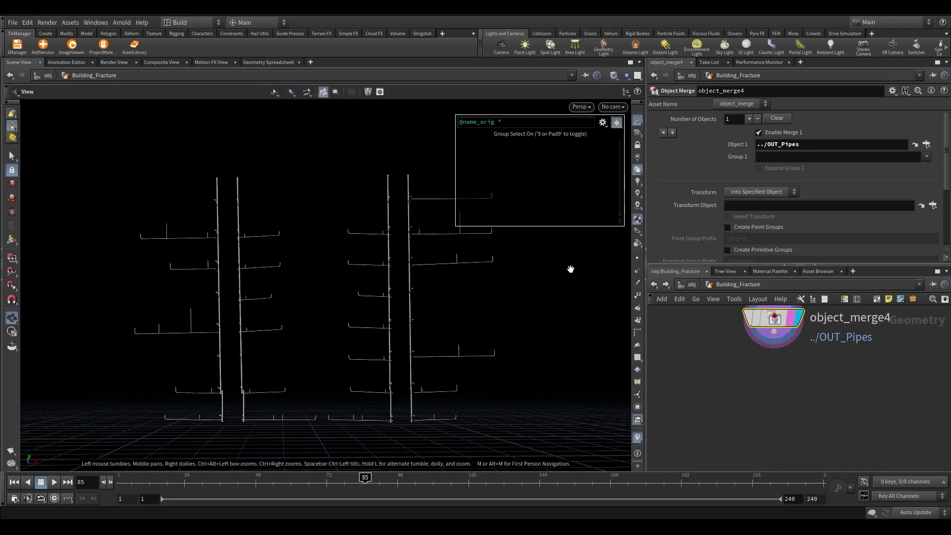
{"action": "scroll", "coordinate": [372, 197], "scroll_direction": "up", "scroll_amount": 3}
{"action": "scroll", "coordinate": [371, 206], "scroll_direction": "up", "scroll_amount": 3}
{"action": "left_click_drag", "start_coordinate": [370, 205], "coordinate": [380, 301]}
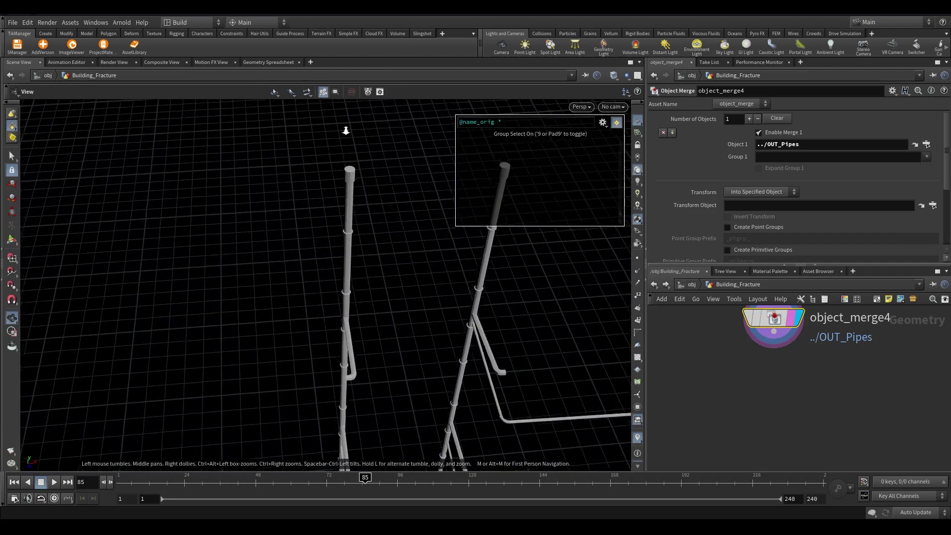
{"action": "mouse_move", "coordinate": [453, 267]}
{"action": "left_mouse_down"}
{"action": "mouse_move", "coordinate": [431, 228]}
{"action": "mouse_move", "coordinate": [388, 227]}
{"action": "mouse_move", "coordinate": [378, 212]}
{"action": "left_mouse_up"}
{"action": "scroll", "coordinate": [358, 204], "scroll_direction": "up", "scroll_amount": 3}
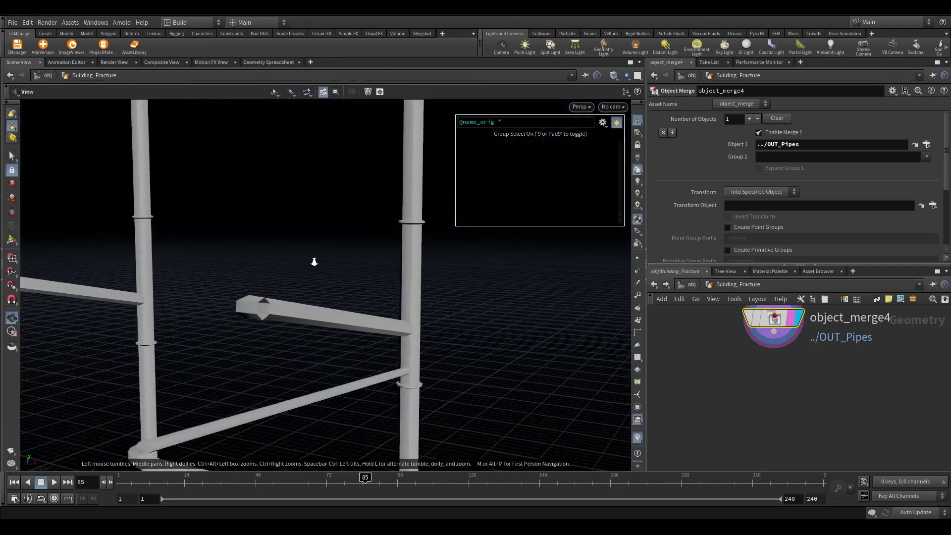
{"action": "mouse_move", "coordinate": [313, 260]}
{"action": "left_mouse_down"}
{"action": "mouse_move", "coordinate": [200, 327]}
{"action": "mouse_move", "coordinate": [106, 292]}
{"action": "mouse_move", "coordinate": [81, 297]}
{"action": "mouse_move", "coordinate": [269, 261]}
{"action": "mouse_move", "coordinate": [416, 253]}
{"action": "left_mouse_up"}
{"action": "key", "text": "s"}
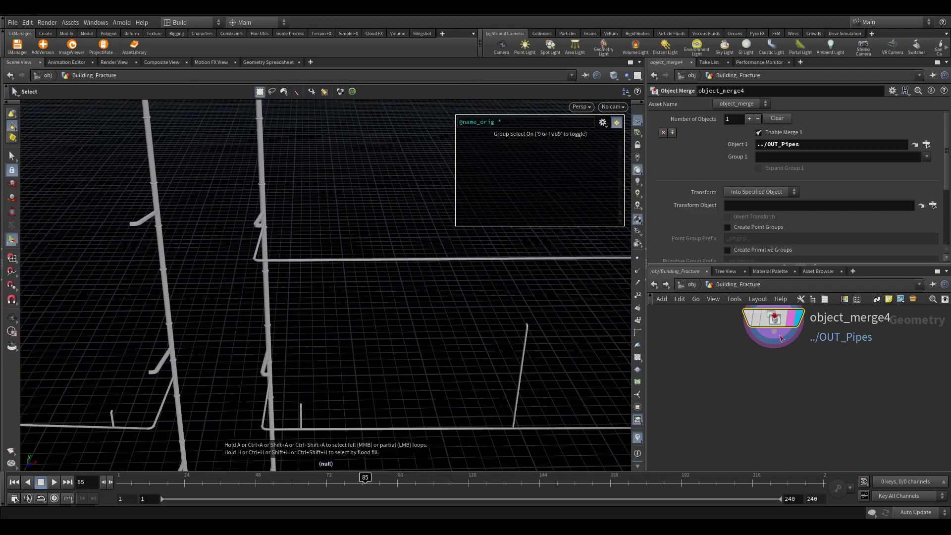
{"action": "key", "text": "Tab"}
{"action": "type", "text": "po"}
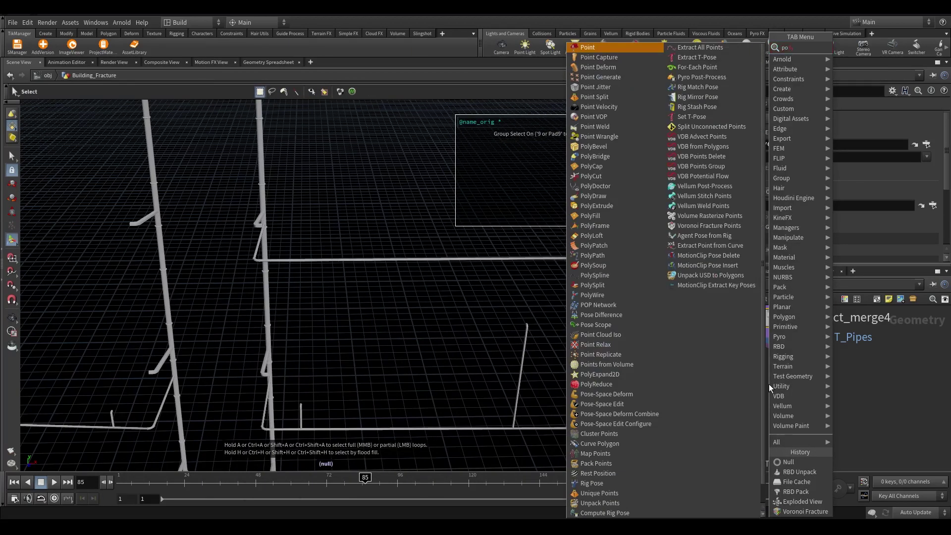
{"action": "type", "text": "lyfill"}
- Add a PolyFill node after object_merge4 on the pipes
{"action": "key", "text": "Return"}
{"action": "scroll", "coordinate": [774, 382], "scroll_direction": "up", "scroll_amount": 3}
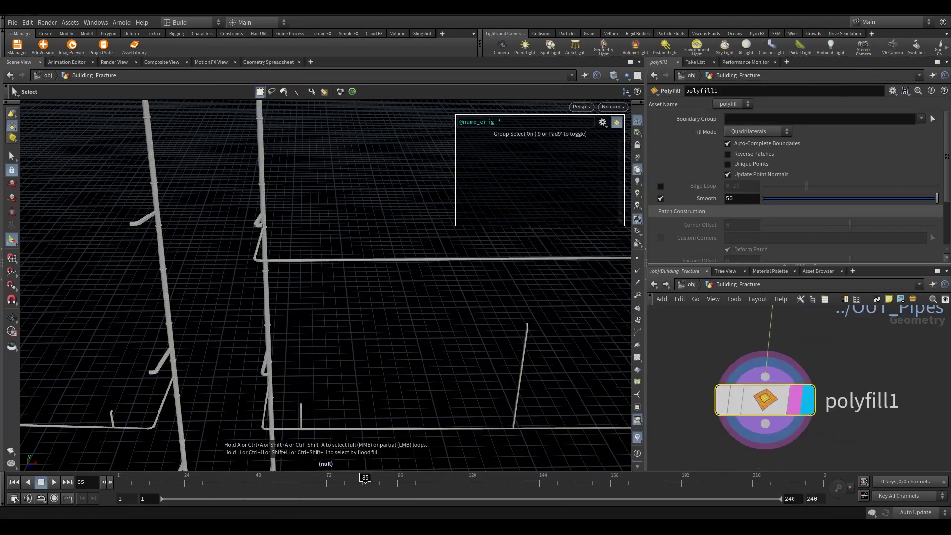
{"action": "key", "text": "Escape"}
{"action": "left_click_drag", "start_coordinate": [512, 214], "coordinate": [223, 211]}
{"action": "scroll", "coordinate": [223, 212], "scroll_direction": "up", "scroll_amount": 5}
{"action": "scroll", "coordinate": [224, 212], "scroll_direction": "up", "scroll_amount": 3}
{"action": "key", "text": "s"}
- Set PolyFill's Fill Mode to Single Polygon and check the caps in wireframe
{"action": "left_click", "coordinate": [740, 133]}
{"action": "left_click", "coordinate": [740, 152]}
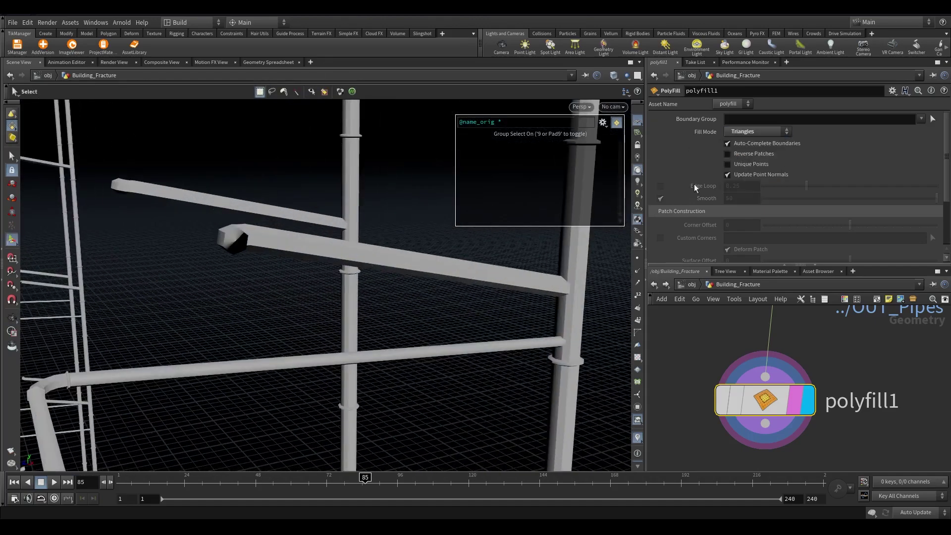
{"action": "left_click", "coordinate": [751, 131]}
{"action": "key", "text": "Escape"}
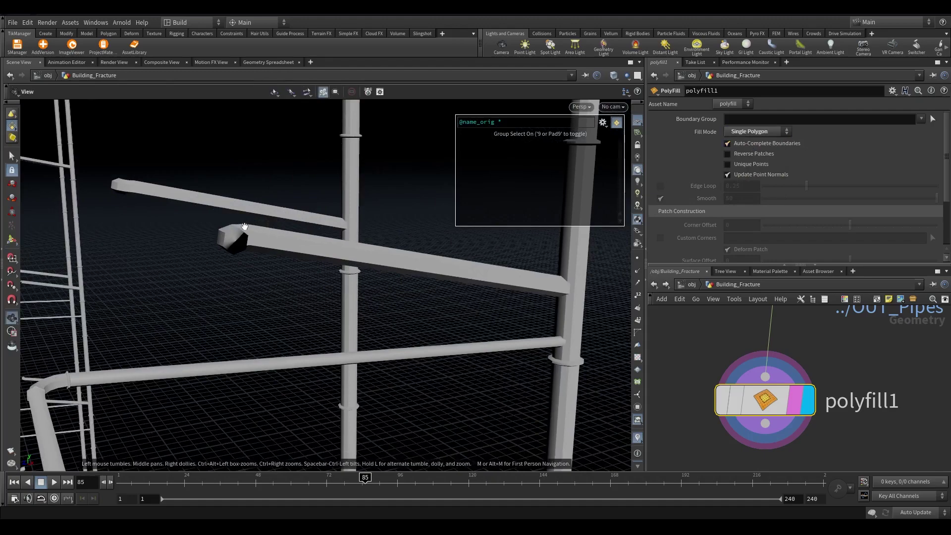
{"action": "mouse_move", "coordinate": [242, 232]}
{"action": "left_mouse_down"}
{"action": "mouse_move", "coordinate": [217, 223]}
{"action": "mouse_move", "coordinate": [263, 206]}
{"action": "mouse_move", "coordinate": [414, 350]}
{"action": "mouse_move", "coordinate": [548, 357]}
{"action": "left_mouse_up"}
{"action": "key", "text": "w"}
{"action": "key", "text": "w"}
{"action": "key", "text": "s"}
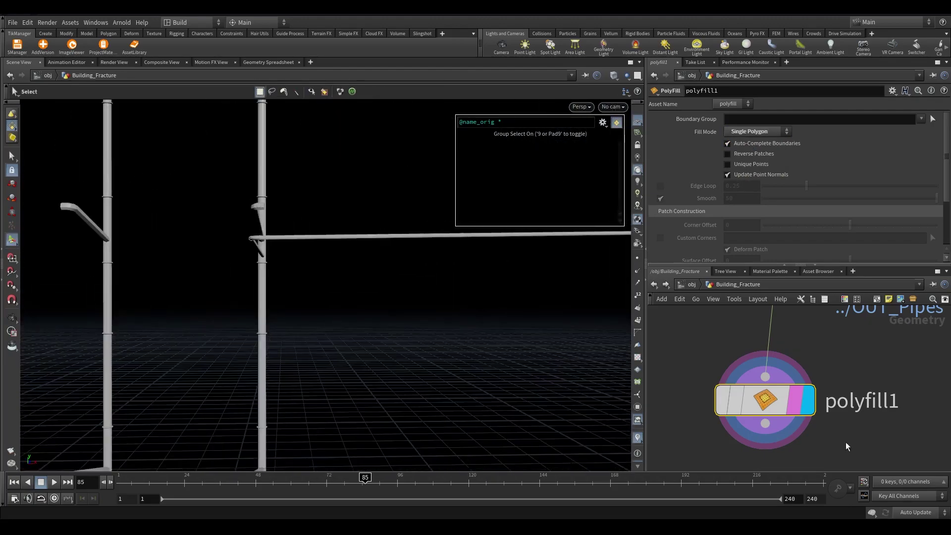
{"action": "middle_click_drag", "start_coordinate": [847, 439], "coordinate": [791, 362]}
{"action": "key", "text": "Tab"}
{"action": "type", "text": "normal"}
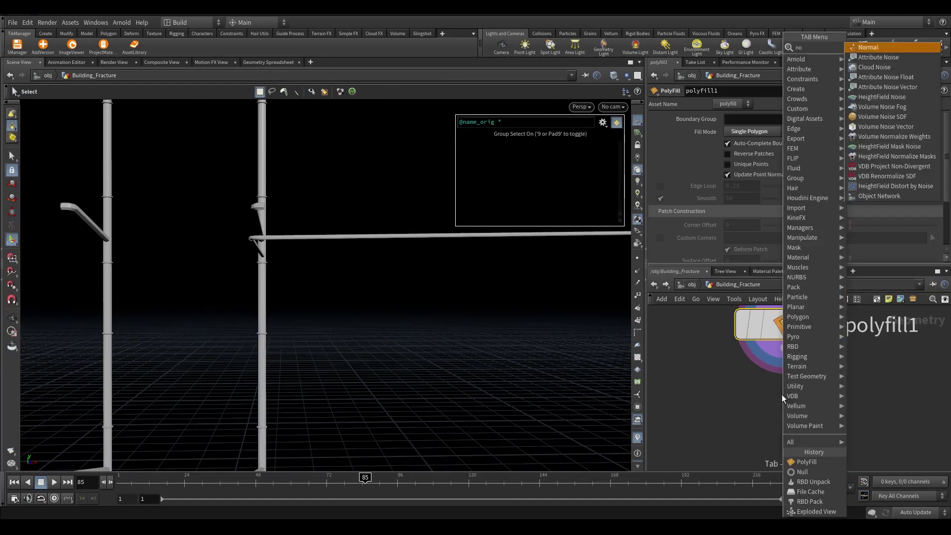
- Add a Normal node below polyfill1 and display its shaded result
{"action": "key", "text": "Return"}
{"action": "mouse_move", "coordinate": [781, 424]}
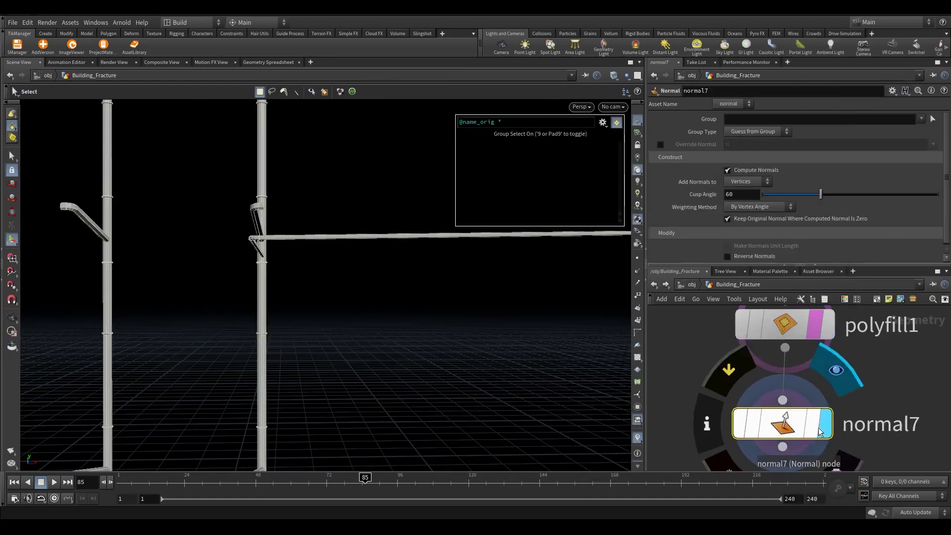
{"action": "left_click", "coordinate": [825, 423]}
{"action": "key", "text": "Escape"}
{"action": "mouse_move", "coordinate": [272, 225]}
{"action": "left_mouse_down"}
{"action": "mouse_move", "coordinate": [196, 235]}
{"action": "mouse_move", "coordinate": [581, 342]}
{"action": "left_mouse_up"}
{"action": "key", "text": "s"}
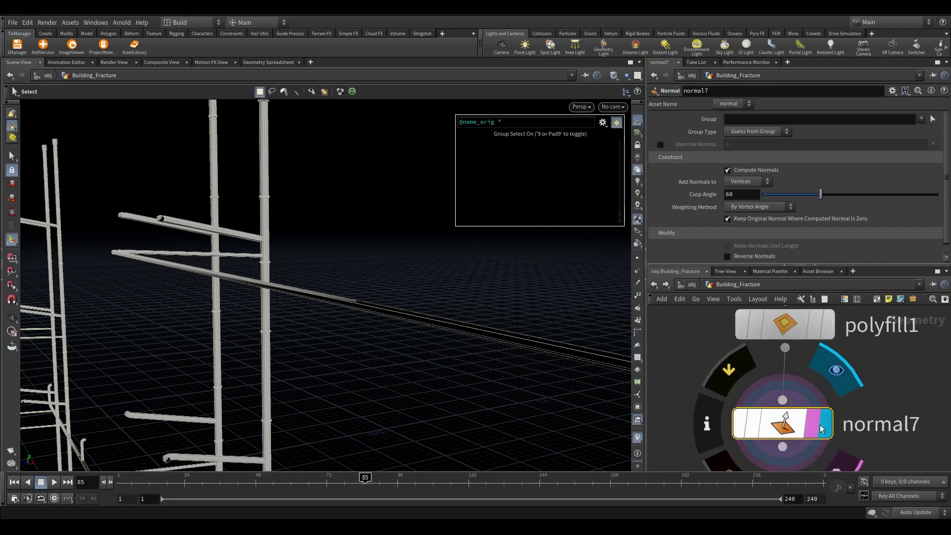
{"action": "key", "text": "Up"}
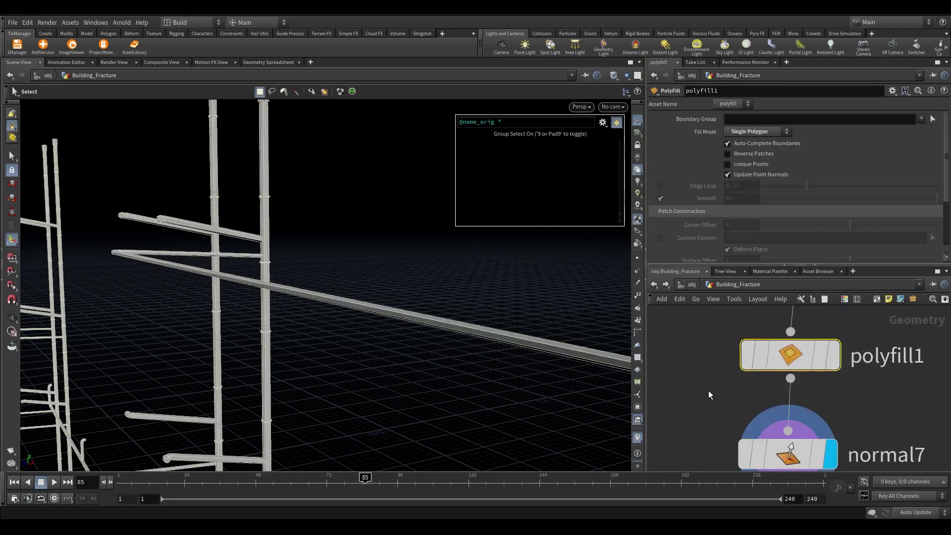
{"action": "left_click", "coordinate": [709, 393]}
{"action": "left_click_drag", "start_coordinate": [560, 334], "coordinate": [713, 316]}
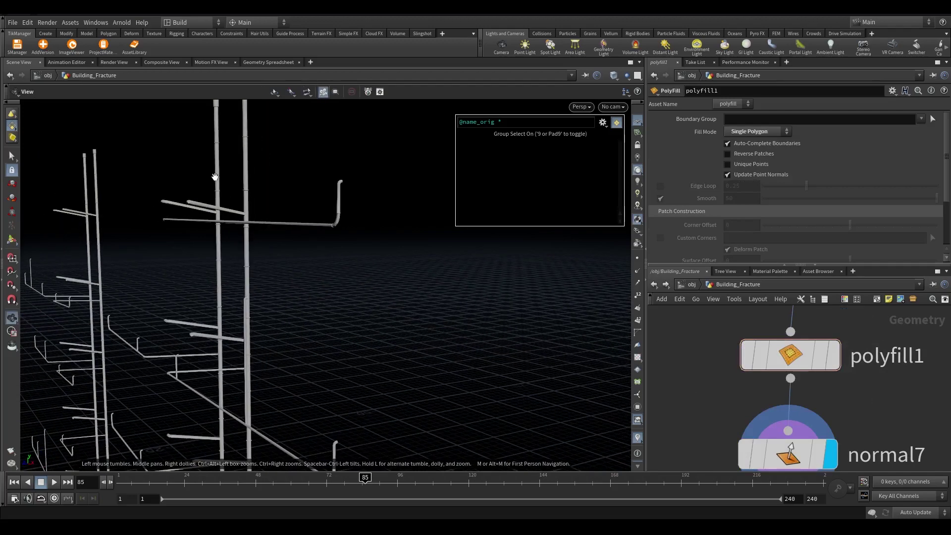
{"action": "key", "text": "s"}
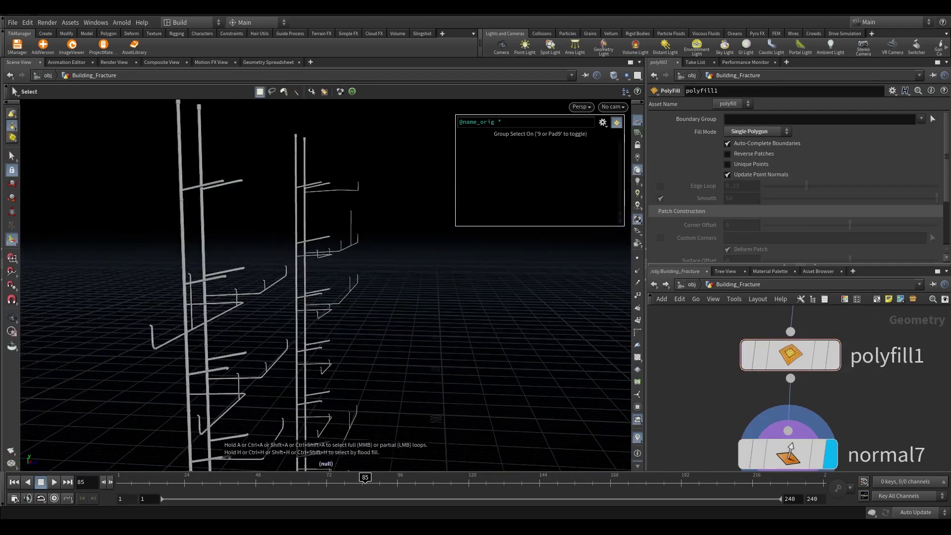
{"action": "scroll", "coordinate": [735, 352], "scroll_direction": "down", "scroll_amount": 3}
- Add a Scatter node below normal7 with a forced total count of 500
{"action": "left_click", "coordinate": [866, 405]}
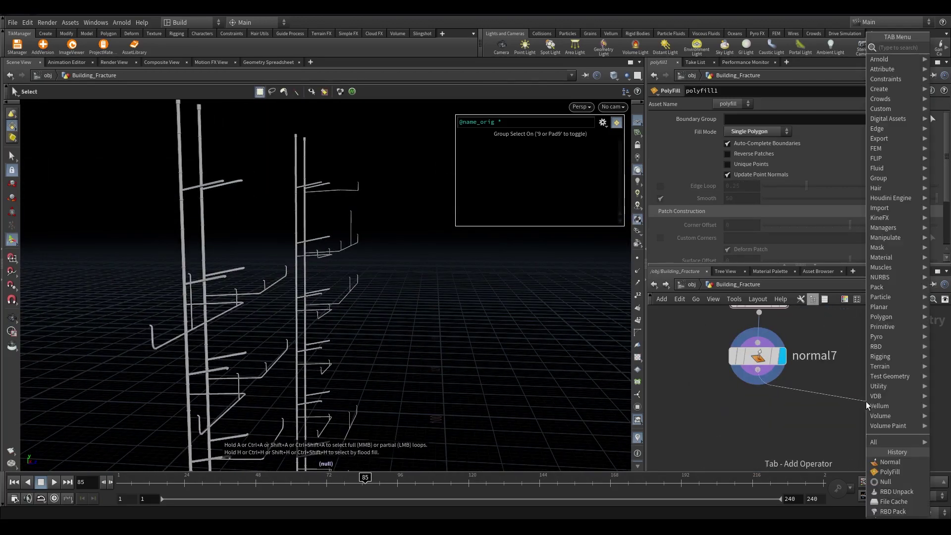
{"action": "type", "text": "scatter"}
{"action": "key", "text": "Return"}
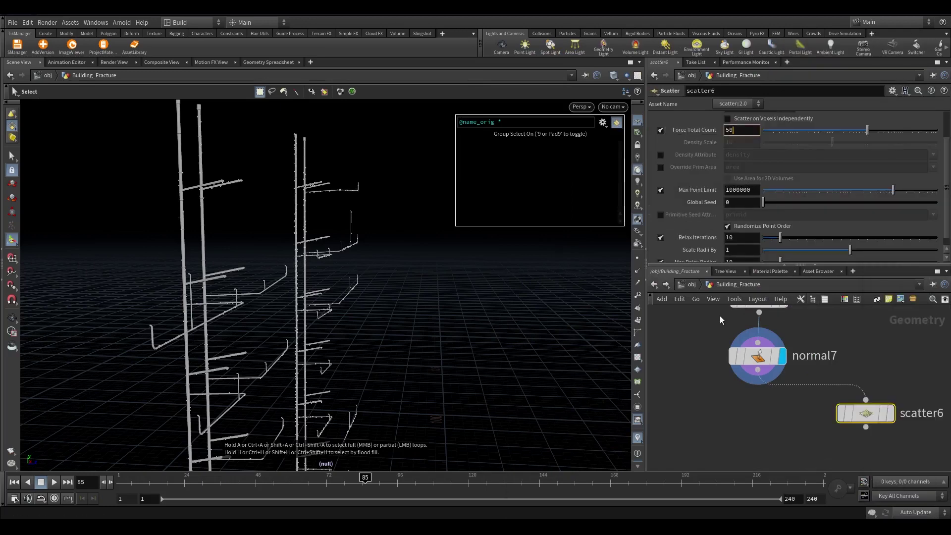
{"action": "scroll", "coordinate": [750, 386], "scroll_direction": "down", "scroll_amount": 1}
{"action": "key", "text": "Tab"}
{"action": "type", "text": "voro"}
{"action": "key", "text": "Down"}
{"action": "key", "text": "Return"}
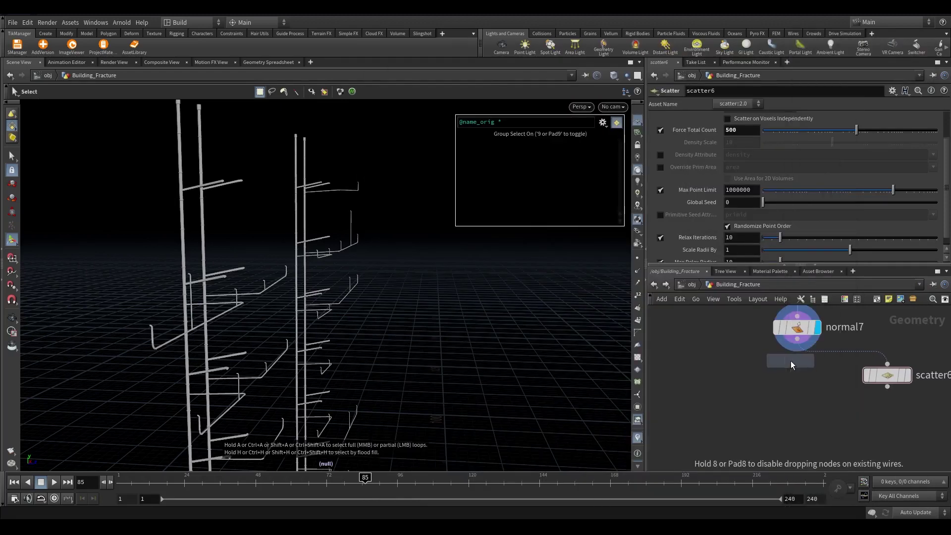
- Place Voronoi Fracture below the scatter with Name Attribute Append, checking names like Pipes_848
{"action": "left_click", "coordinate": [791, 440]}
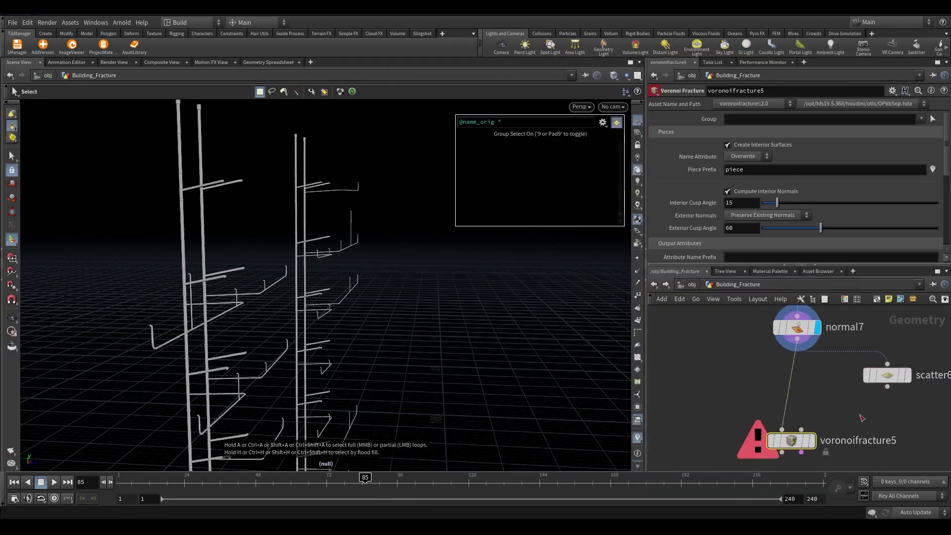
{"action": "scroll", "coordinate": [745, 370], "scroll_direction": "down", "scroll_amount": 2}
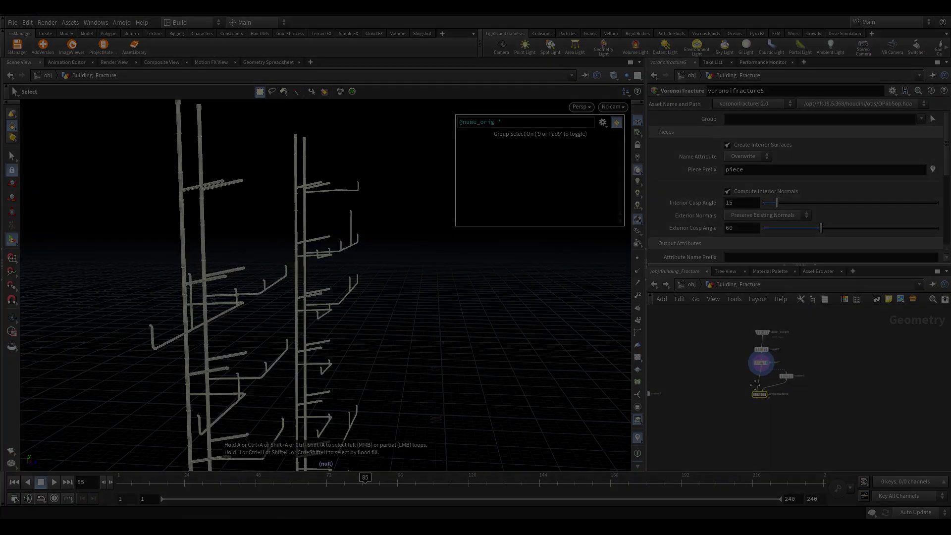
{"action": "left_click_drag", "start_coordinate": [806, 374], "coordinate": [827, 391]}
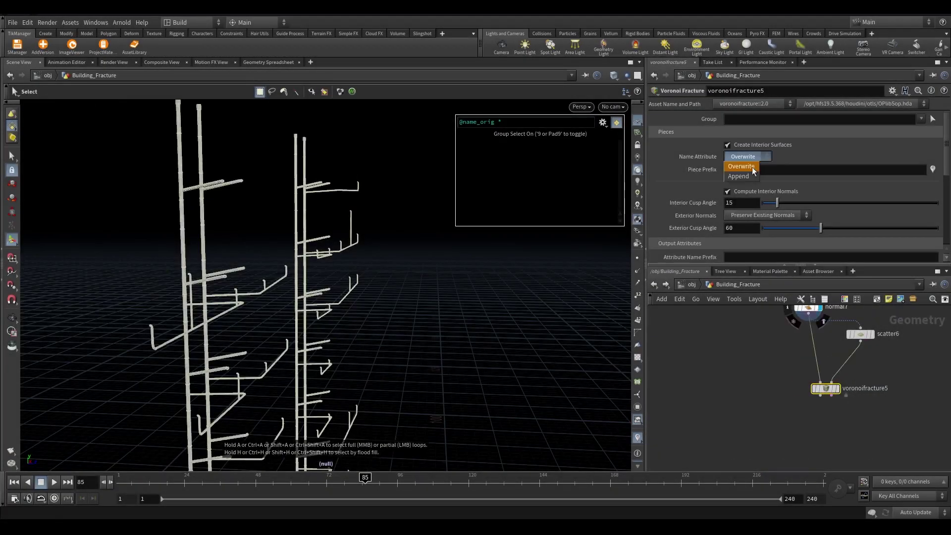
{"action": "left_click", "coordinate": [749, 177]}
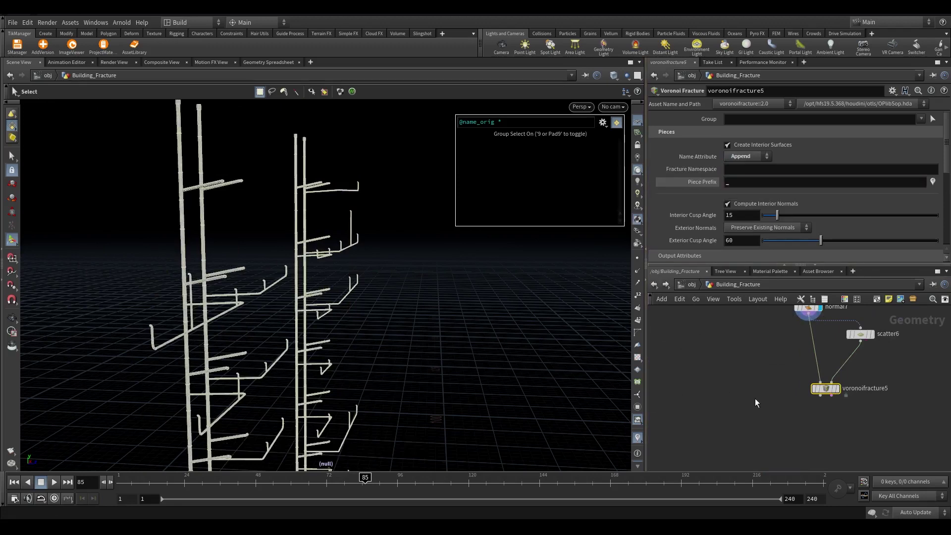
{"action": "scroll", "coordinate": [806, 388], "scroll_direction": "up", "scroll_amount": 3}
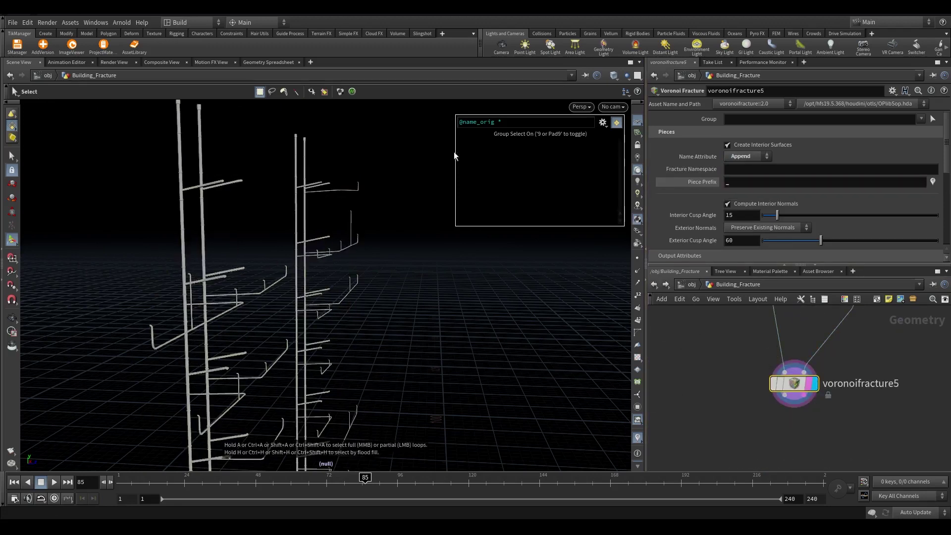
{"action": "left_click", "coordinate": [270, 62]}
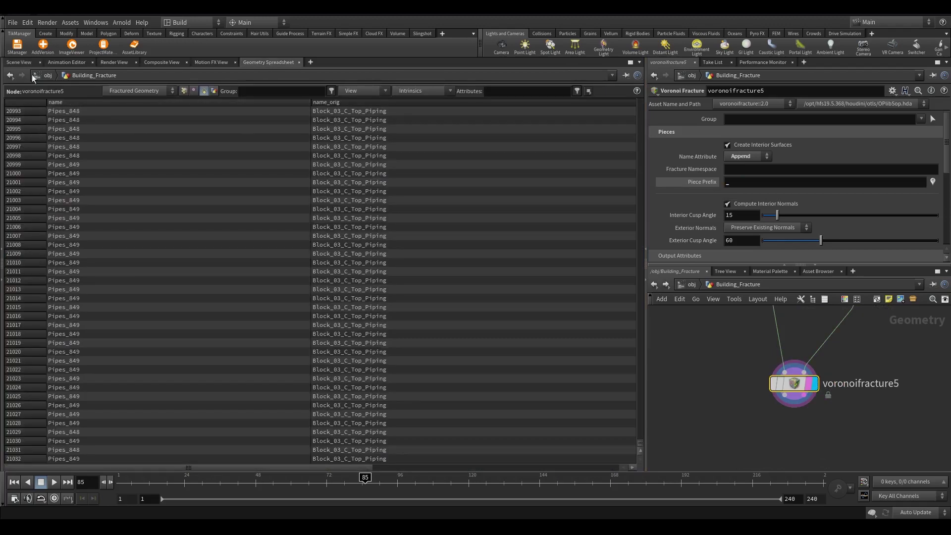
{"action": "left_click", "coordinate": [19, 63]}
{"action": "key", "text": "g"}
- Preview the fractured pipes with a temporary Exploded View node, then delete it
{"action": "middle_click_drag", "start_coordinate": [763, 408], "coordinate": [790, 364]}
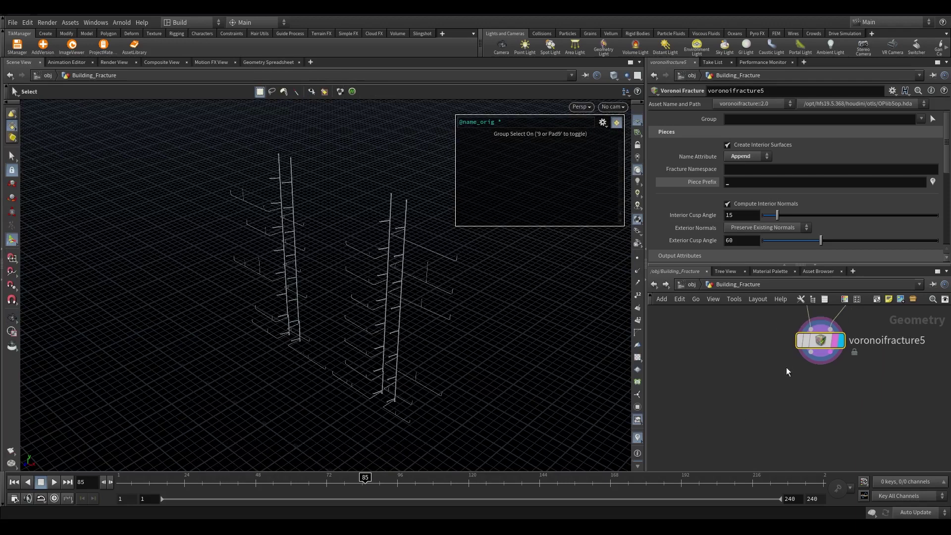
{"action": "key", "text": "Tab"}
{"action": "type", "text": "ex"}
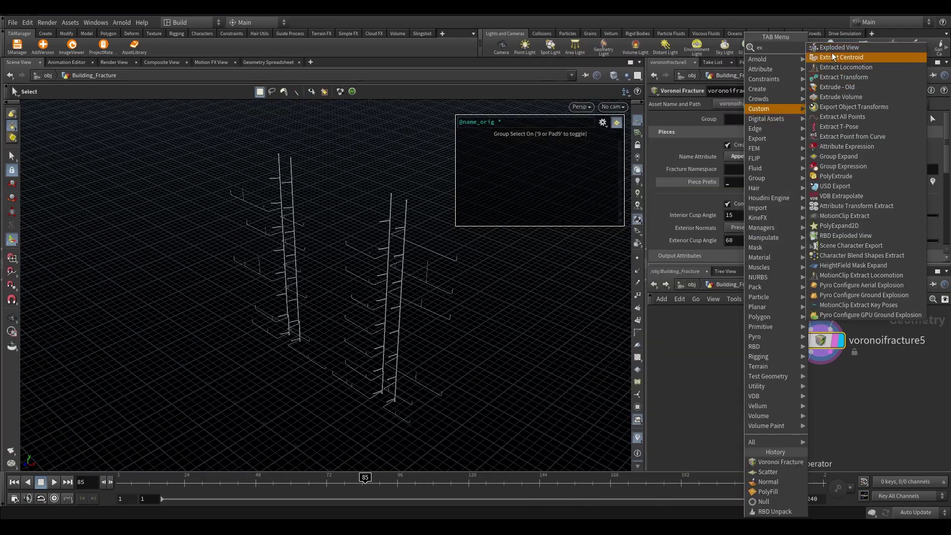
{"action": "left_click", "coordinate": [838, 47]}
{"action": "left_click", "coordinate": [765, 363]}
{"action": "left_click", "coordinate": [770, 376]}
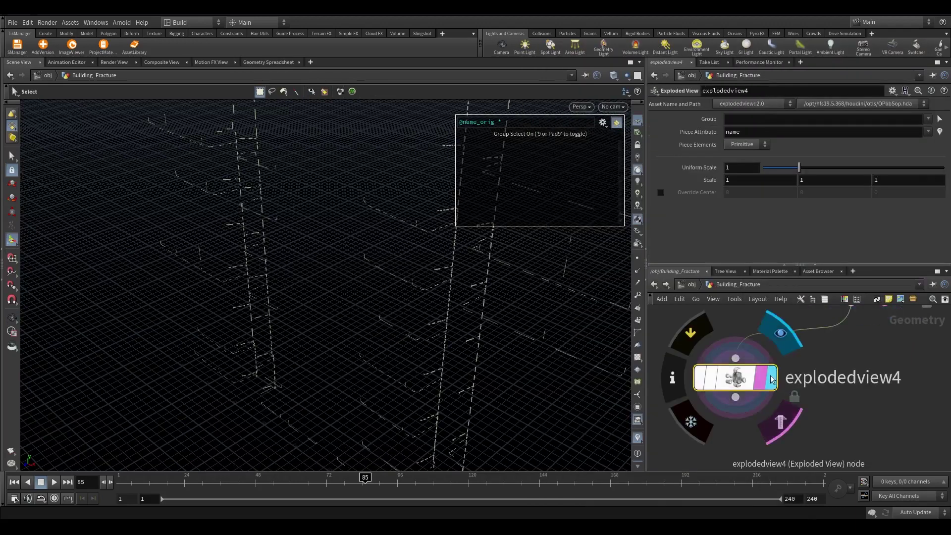
{"action": "mouse_move", "coordinate": [476, 333]}
{"action": "left_mouse_down"}
{"action": "mouse_move", "coordinate": [388, 276]}
{"action": "mouse_move", "coordinate": [276, 316]}
{"action": "mouse_move", "coordinate": [312, 376]}
{"action": "mouse_move", "coordinate": [272, 399]}
{"action": "mouse_move", "coordinate": [338, 361]}
{"action": "mouse_move", "coordinate": [390, 284]}
{"action": "mouse_move", "coordinate": [335, 315]}
{"action": "mouse_move", "coordinate": [364, 248]}
{"action": "mouse_move", "coordinate": [282, 282]}
{"action": "mouse_move", "coordinate": [272, 199]}
{"action": "mouse_move", "coordinate": [316, 323]}
{"action": "mouse_move", "coordinate": [221, 335]}
{"action": "mouse_move", "coordinate": [332, 322]}
{"action": "mouse_move", "coordinate": [283, 431]}
{"action": "mouse_move", "coordinate": [278, 292]}
{"action": "left_mouse_up"}
{"action": "scroll", "coordinate": [802, 416], "scroll_direction": "down", "scroll_amount": 3}
{"action": "key", "text": "Delete"}
{"action": "scroll", "coordinate": [776, 403], "scroll_direction": "down", "scroll_amount": 2}
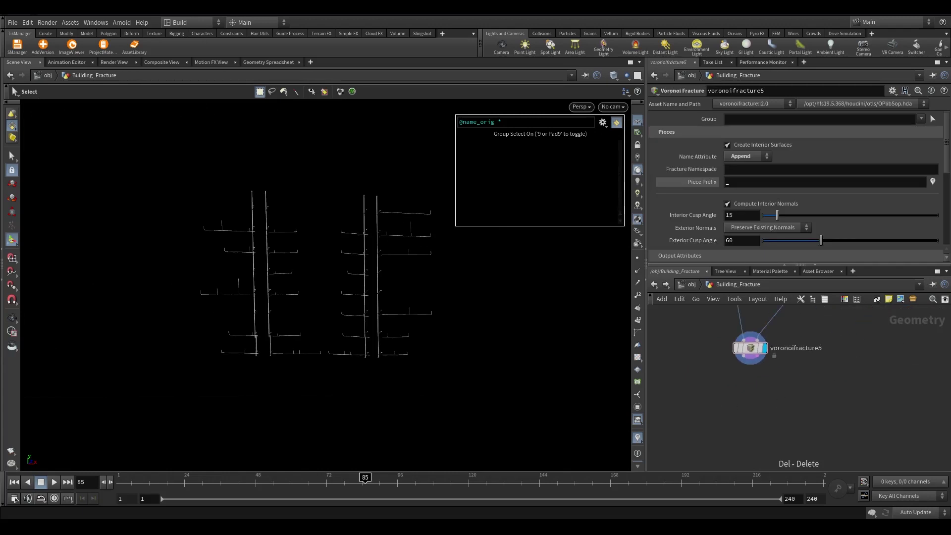
{"action": "key", "text": "Tab"}
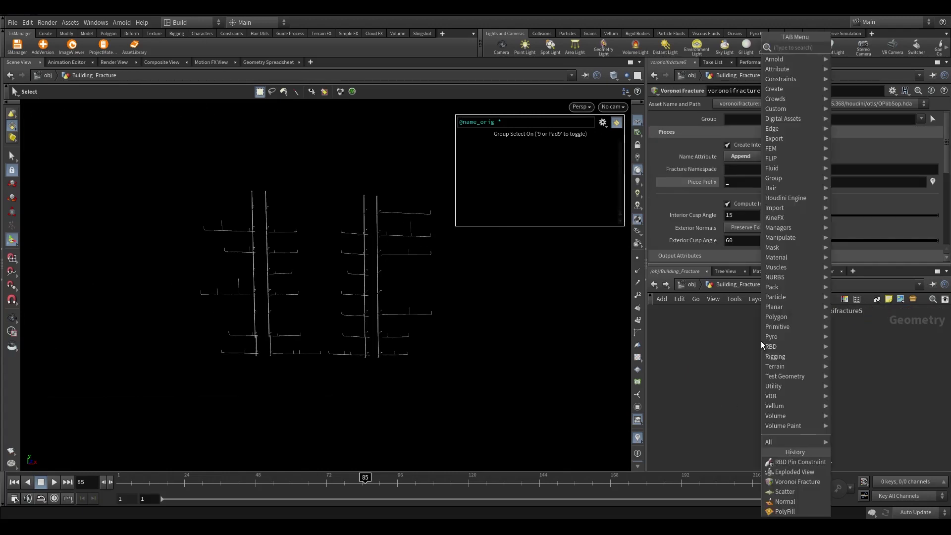
{"action": "type", "text": "d co"}
- Add an RBD Pack below the pipe fracture and name the packed pieces pipes
{"action": "key", "text": "Return"}
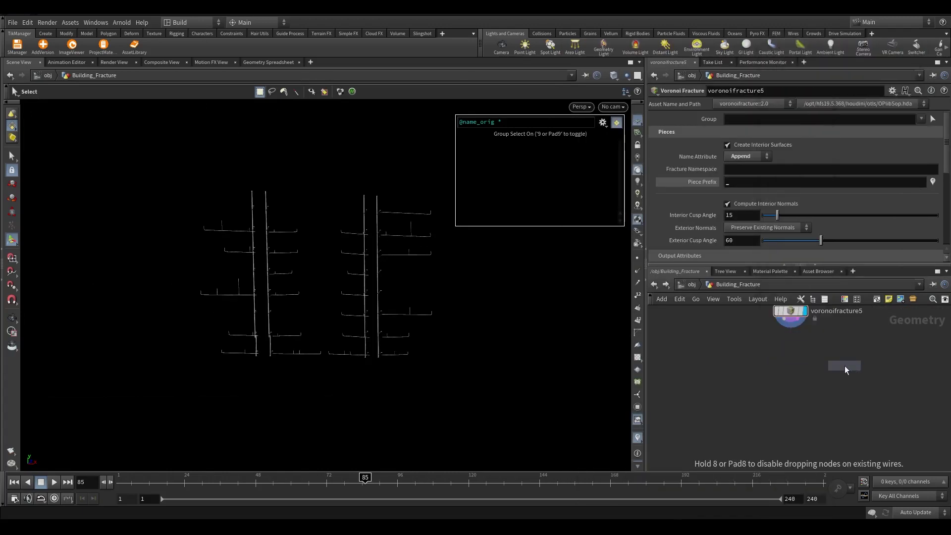
{"action": "left_click", "coordinate": [785, 345]}
{"action": "left_click_drag", "start_coordinate": [785, 312], "coordinate": [792, 360]}
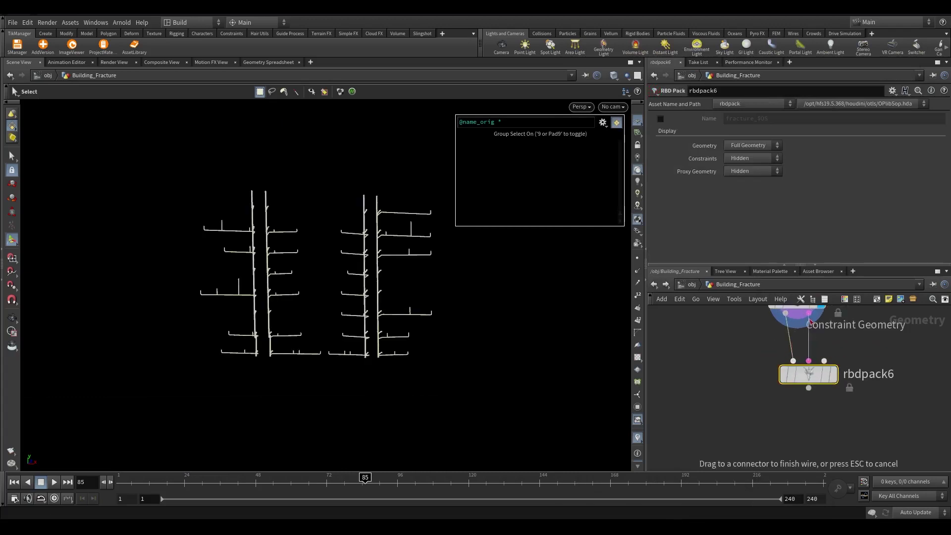
{"action": "left_click", "coordinate": [659, 117]}
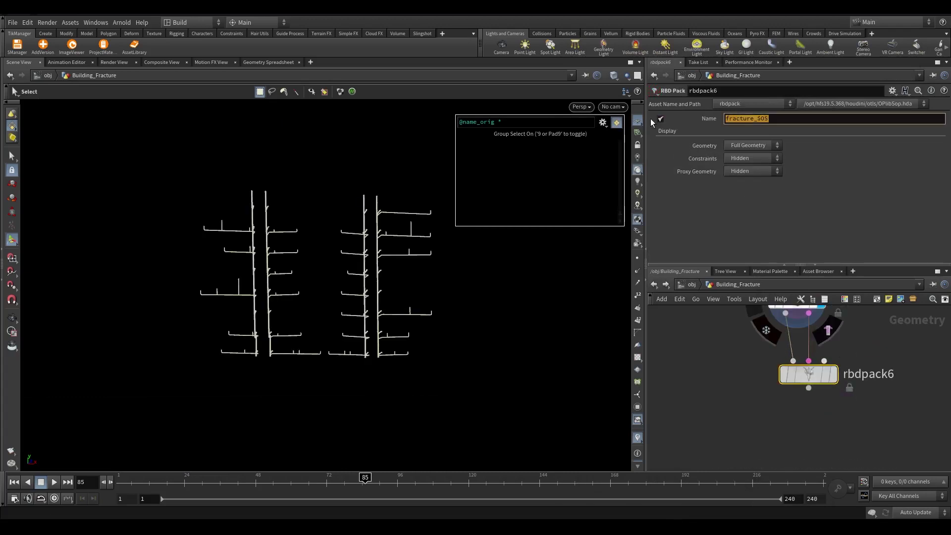
{"action": "type", "text": "pipes"}
{"action": "key", "text": "Return"}
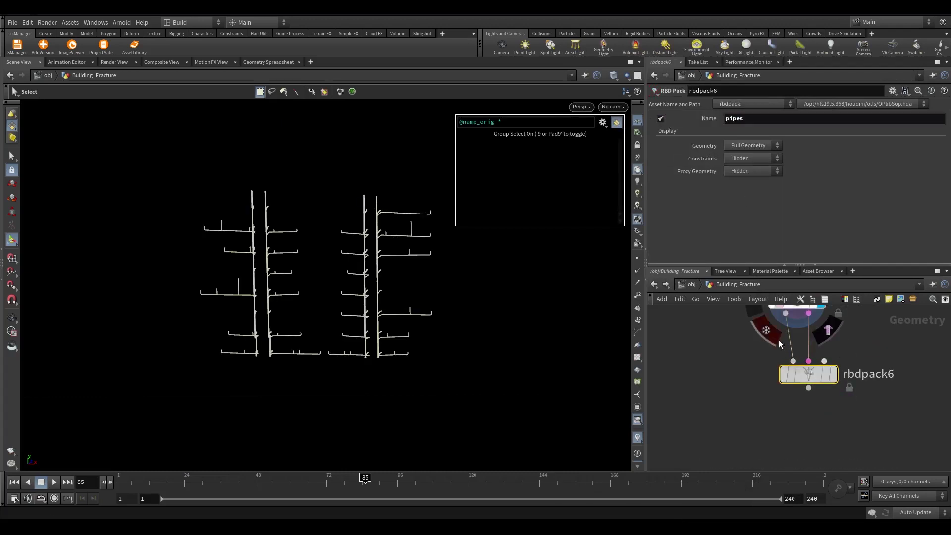
- Add a non-time-dependent File Cache named pipes and save it to disk
{"action": "left_click_drag", "start_coordinate": [814, 378], "coordinate": [803, 377]}
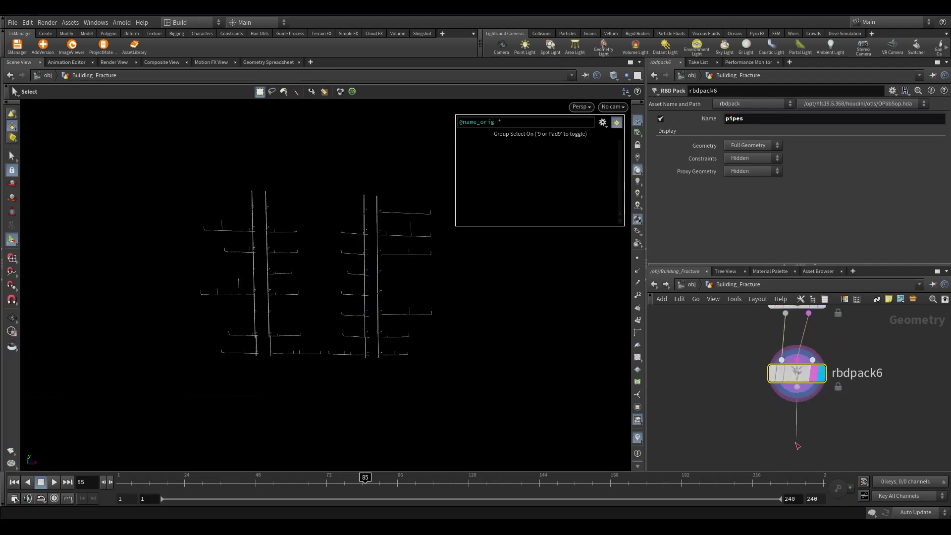
{"action": "key", "text": "Tab"}
{"action": "type", "text": "file cache"}
{"action": "key", "text": "Return"}
{"action": "key", "text": "F2"}
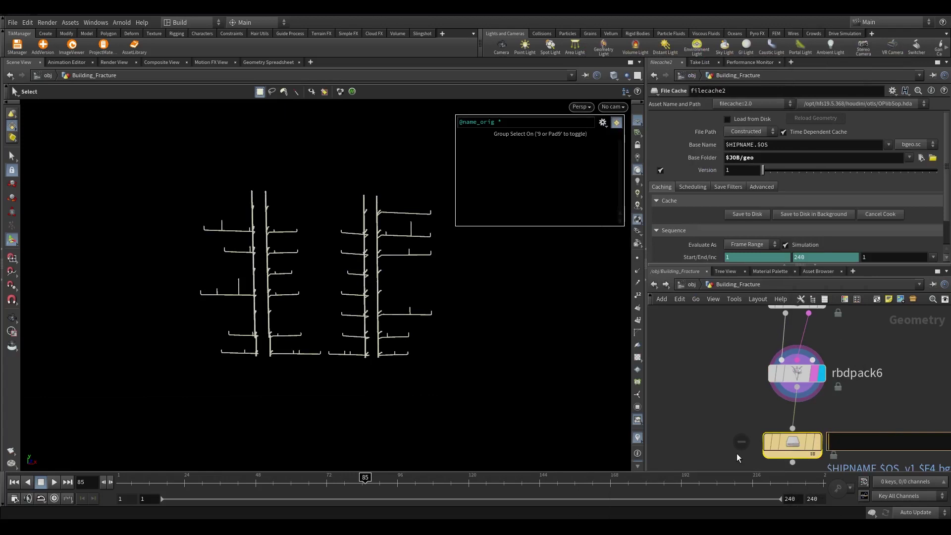
{"action": "type", "text": "pipes"}
{"action": "key", "text": "Return"}
{"action": "left_click", "coordinate": [815, 131]}
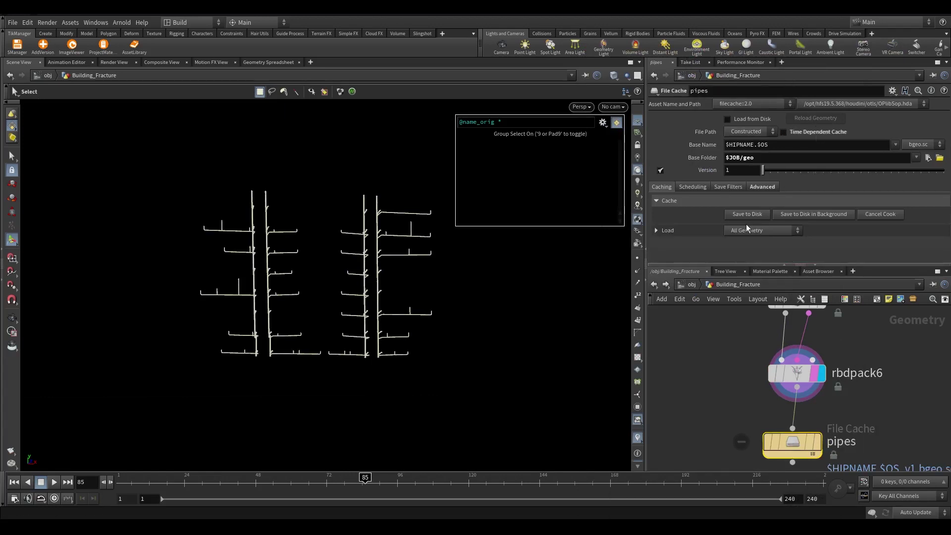
{"action": "left_click", "coordinate": [747, 214]}
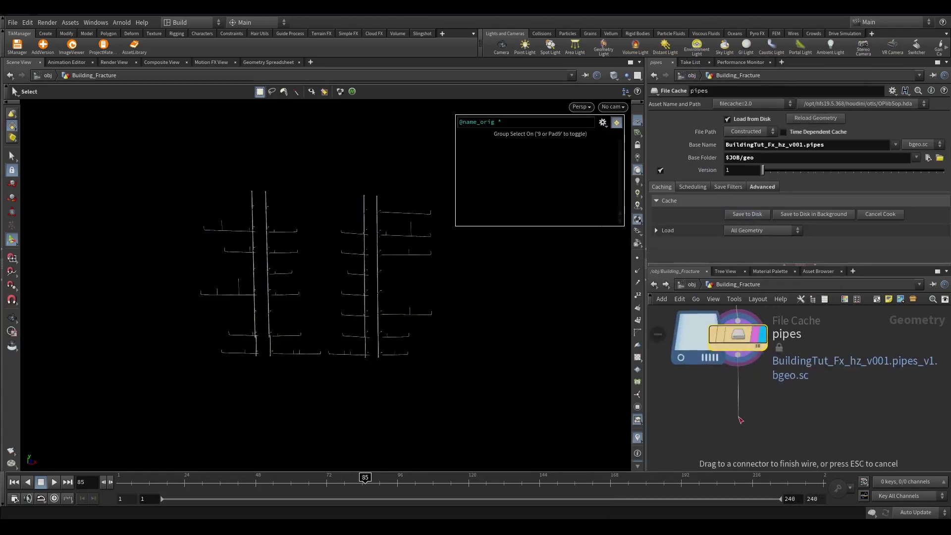
- Add rbdunpack5 under the pipes File Cache and cap it with a null named OUT_PIPES
{"action": "key", "text": "Tab"}
{"action": "type", "text": "rbd unpack"}
{"action": "key", "text": "Return"}
{"action": "scroll", "coordinate": [738, 409], "scroll_direction": "down", "scroll_amount": 2}
{"action": "scroll", "coordinate": [787, 383], "scroll_direction": "up", "scroll_amount": 2}
{"action": "left_click", "coordinate": [731, 402]}
{"action": "left_click", "coordinate": [709, 435]}
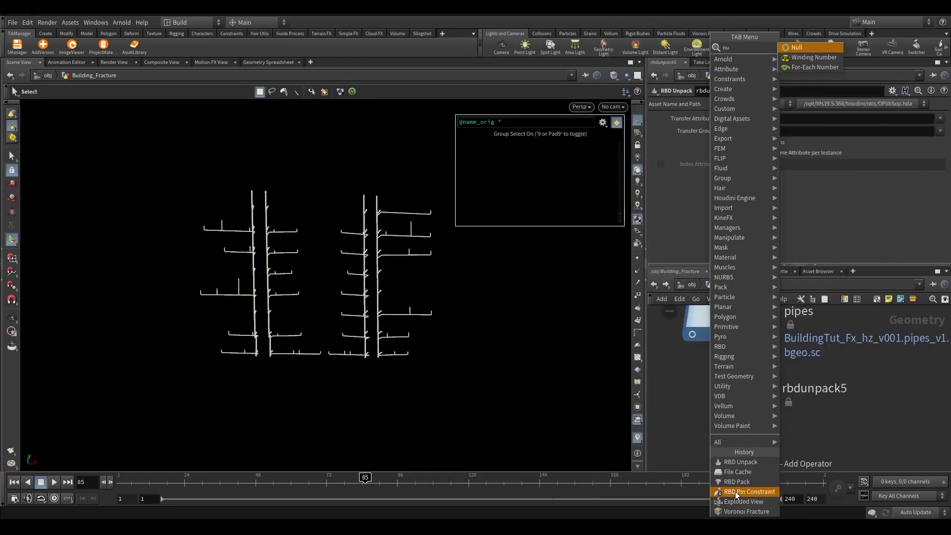
{"action": "key", "text": "Return"}
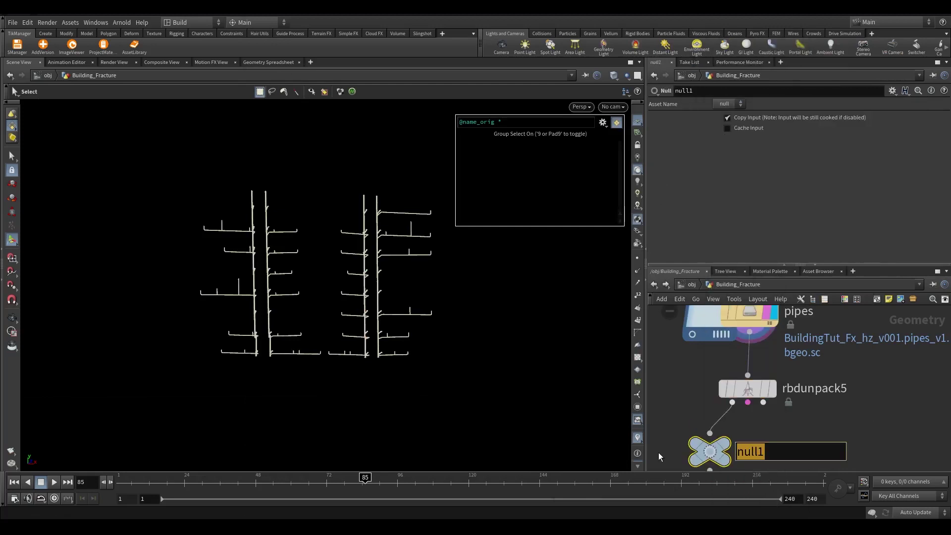
{"action": "type", "text": "OUT_PIPES"}
{"action": "key", "text": "Return"}
{"action": "scroll", "coordinate": [659, 450], "scroll_direction": "down", "scroll_amount": 3}
{"action": "left_click", "coordinate": [733, 412]}
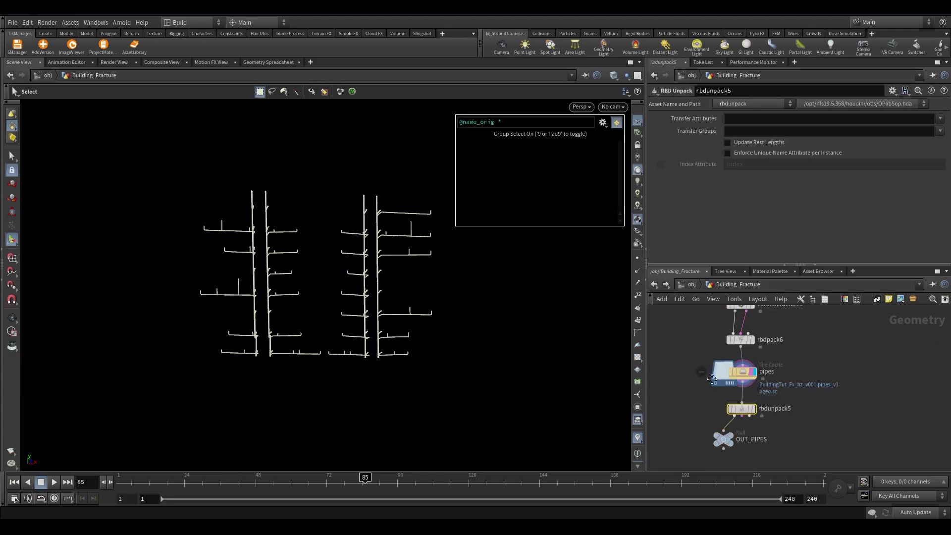
{"action": "scroll", "coordinate": [766, 400], "scroll_direction": "down", "scroll_amount": 3}
{"action": "scroll", "coordinate": [863, 359], "scroll_direction": "down", "scroll_amount": 2}
{"action": "middle_click_drag", "start_coordinate": [871, 354], "coordinate": [819, 399]}
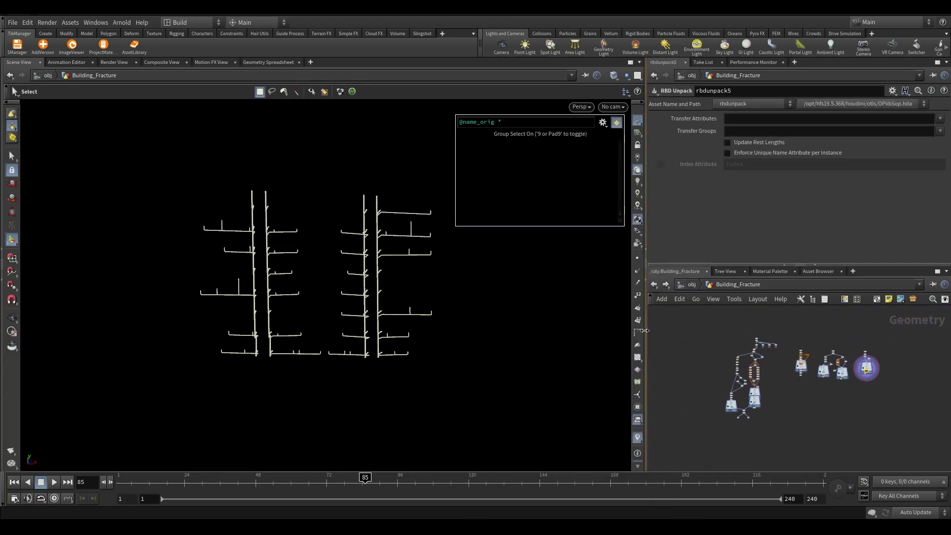
{"action": "left_click_drag", "start_coordinate": [645, 329], "coordinate": [489, 320]}
- Add an Object Merge SOP that fetches OUT_CONCRETE_PROXY
{"action": "left_click", "coordinate": [703, 263]}
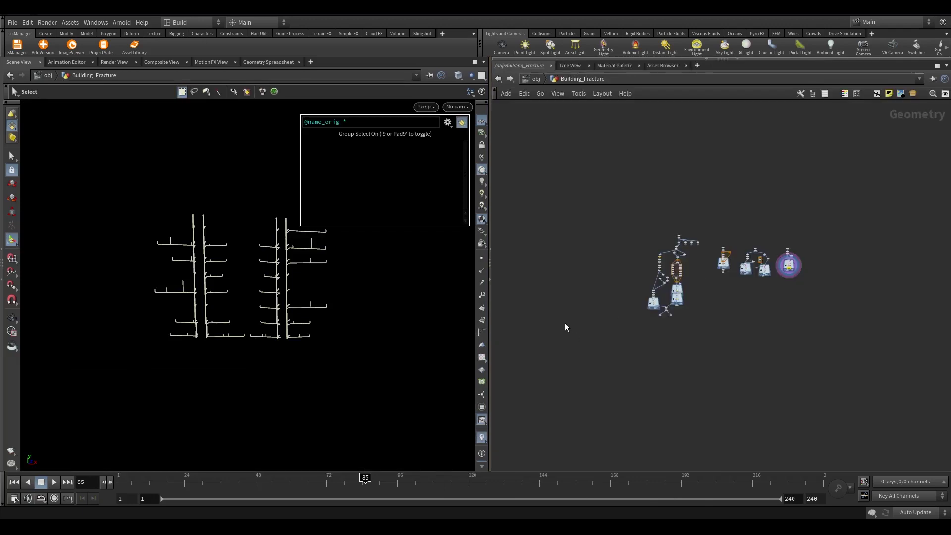
{"action": "key", "text": "p"}
{"action": "scroll", "coordinate": [708, 293], "scroll_direction": "up", "scroll_amount": 5}
{"action": "mouse_move", "coordinate": [644, 255]}
{"action": "middle_mouse_down"}
{"action": "mouse_move", "coordinate": [690, 268]}
{"action": "mouse_move", "coordinate": [647, 265]}
{"action": "middle_mouse_up"}
{"action": "key", "text": "Tab"}
{"action": "type", "text": "null"}
{"action": "key", "text": "Return"}
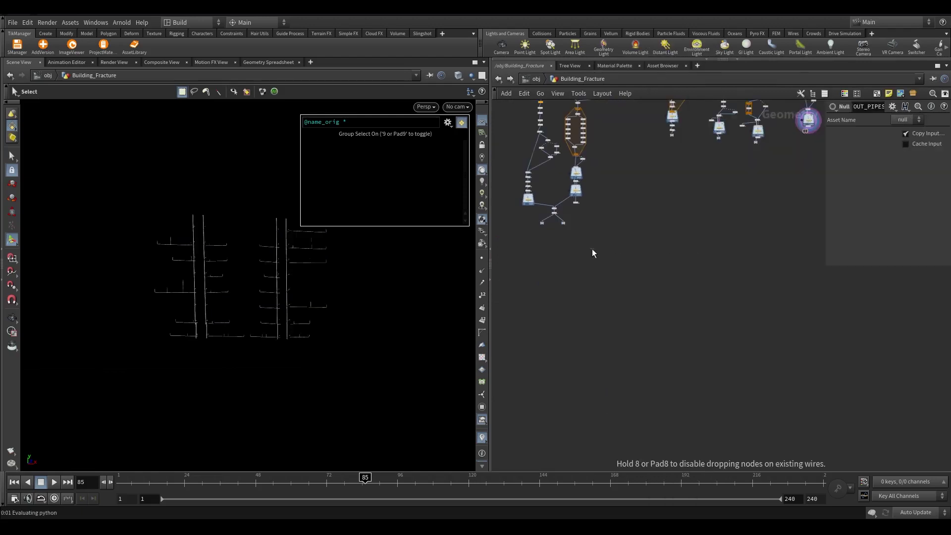
{"action": "left_click", "coordinate": [592, 254]}
{"action": "left_click_drag", "start_coordinate": [824, 201], "coordinate": [672, 197]}
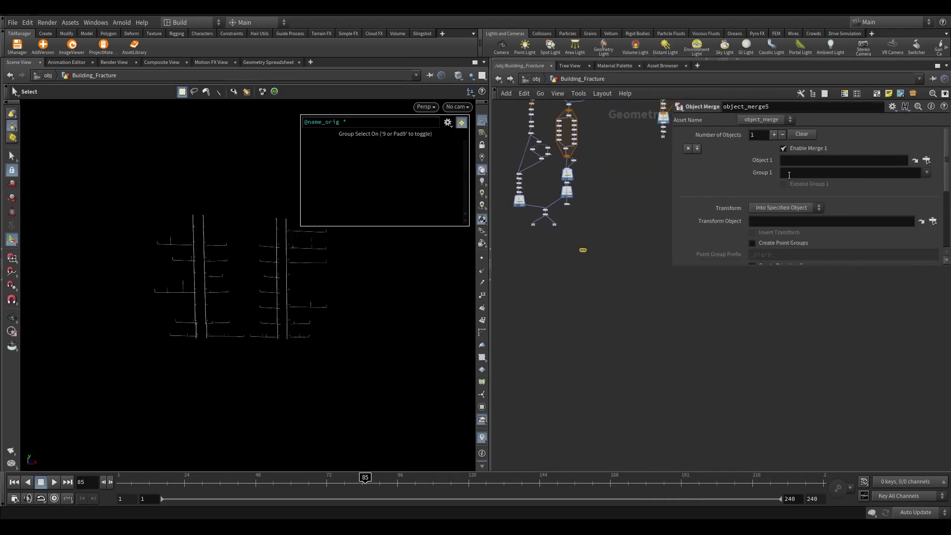
{"action": "left_click_drag", "start_coordinate": [816, 162], "coordinate": [816, 163]}
{"action": "middle_click_drag", "start_coordinate": [595, 259], "coordinate": [543, 274]}
- Point the next object merges at OUT_GLASS and OUT_WINDOWFRAME
{"action": "middle_click_drag", "start_coordinate": [624, 226], "coordinate": [585, 247]}
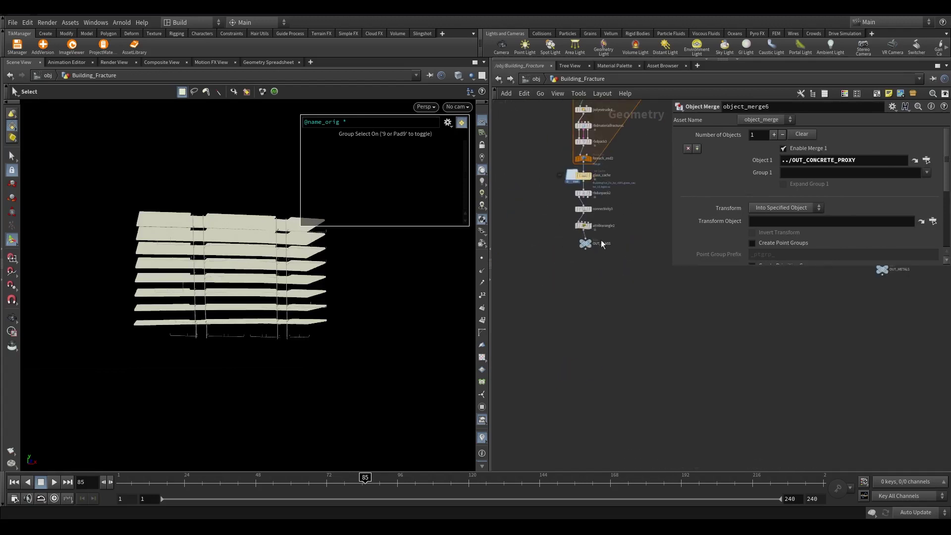
{"action": "left_click_drag", "start_coordinate": [722, 209], "coordinate": [839, 160]}
{"action": "mouse_move", "coordinate": [641, 336]}
{"action": "middle_mouse_down"}
{"action": "mouse_move", "coordinate": [584, 458]}
{"action": "mouse_move", "coordinate": [585, 335]}
{"action": "middle_mouse_up"}
{"action": "left_click_drag", "start_coordinate": [521, 318], "coordinate": [839, 160]}
{"action": "middle_click_drag", "start_coordinate": [840, 160], "coordinate": [694, 298]}
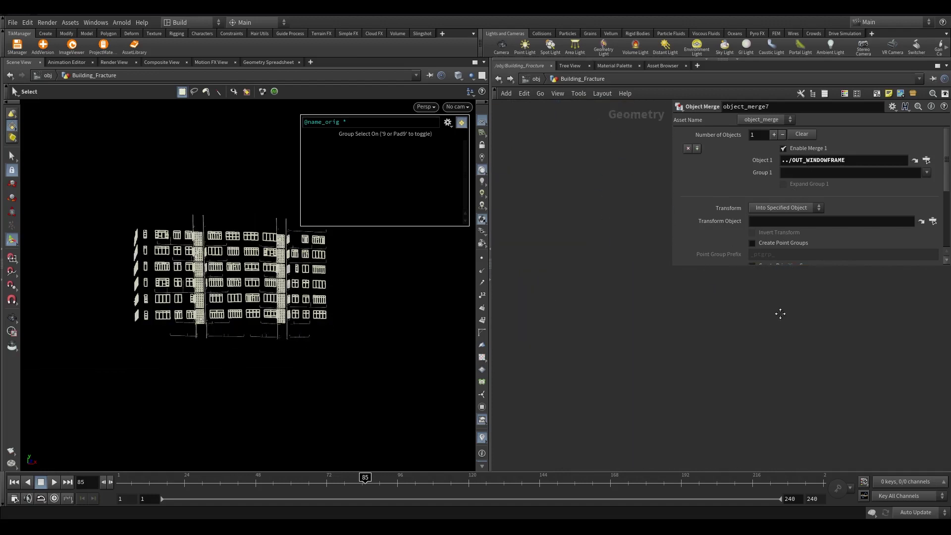
{"action": "middle_click_drag", "start_coordinate": [780, 318], "coordinate": [717, 417]}
- Point the remaining object merges at OUT_METALS and OUT_PIPES
{"action": "middle_click_drag", "start_coordinate": [759, 368], "coordinate": [552, 304]}
{"action": "scroll", "coordinate": [587, 322], "scroll_direction": "up", "scroll_amount": 5}
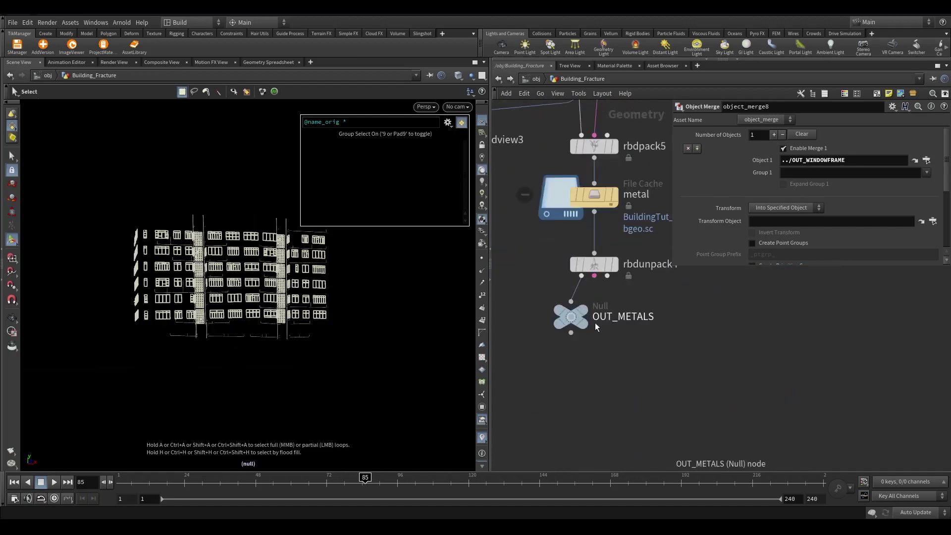
{"action": "left_click_drag", "start_coordinate": [837, 160], "coordinate": [837, 160]}
{"action": "scroll", "coordinate": [637, 407], "scroll_direction": "down", "scroll_amount": 5}
{"action": "middle_click_drag", "start_coordinate": [642, 361], "coordinate": [611, 337]}
{"action": "middle_click_drag", "start_coordinate": [624, 445], "coordinate": [643, 330]}
{"action": "scroll", "coordinate": [566, 295], "scroll_direction": "up", "scroll_amount": 4}
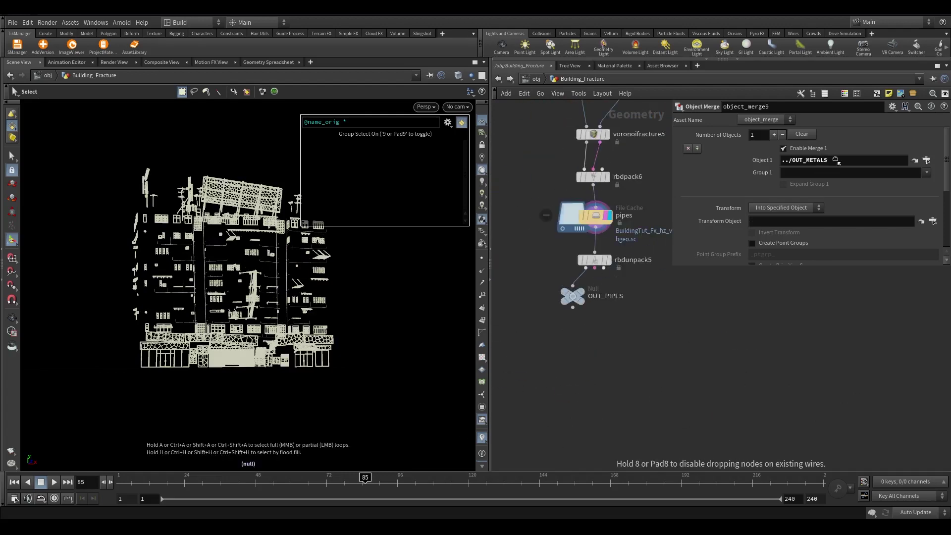
{"action": "left_click_drag", "start_coordinate": [836, 161], "coordinate": [836, 161]}
{"action": "scroll", "coordinate": [832, 347], "scroll_direction": "down", "scroll_amount": 4}
{"action": "middle_click_drag", "start_coordinate": [774, 315], "coordinate": [713, 283]}
- Join the five object merges into merge5 and check its geometry statistics
{"action": "left_click_drag", "start_coordinate": [600, 321], "coordinate": [889, 364]}
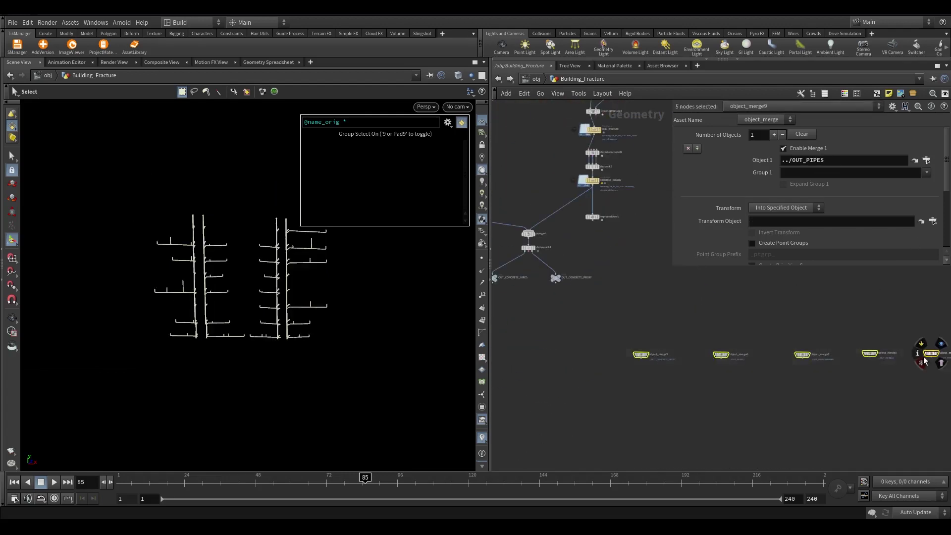
{"action": "scroll", "coordinate": [780, 335], "scroll_direction": "down", "scroll_amount": 3}
{"action": "left_click", "coordinate": [683, 320]}
{"action": "scroll", "coordinate": [522, 310], "scroll_direction": "up", "scroll_amount": 3}
{"action": "key", "text": "Tab"}
{"action": "type", "text": "merge"}
{"action": "key", "text": "Return"}
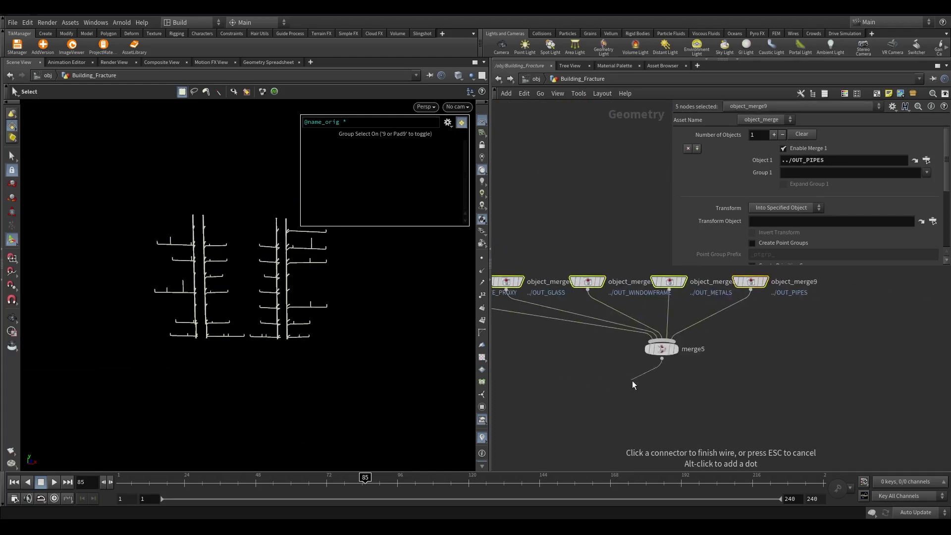
{"action": "scroll", "coordinate": [640, 335], "scroll_direction": "up", "scroll_amount": 3}
{"action": "left_click", "coordinate": [640, 334]}
{"action": "middle_click", "coordinate": [616, 328]}
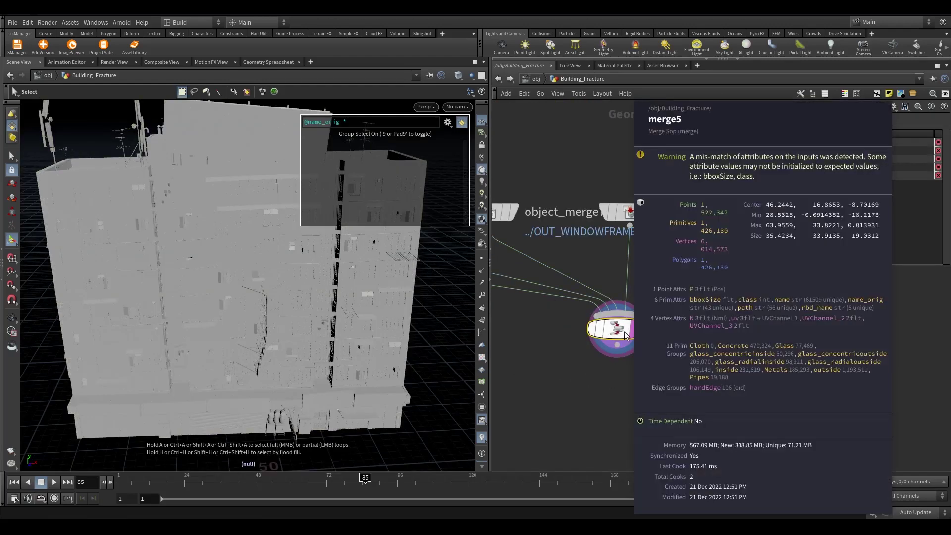
{"action": "scroll", "coordinate": [770, 356], "scroll_direction": "down", "scroll_amount": 2}
{"action": "scroll", "coordinate": [770, 357], "scroll_direction": "up", "scroll_amount": 2}
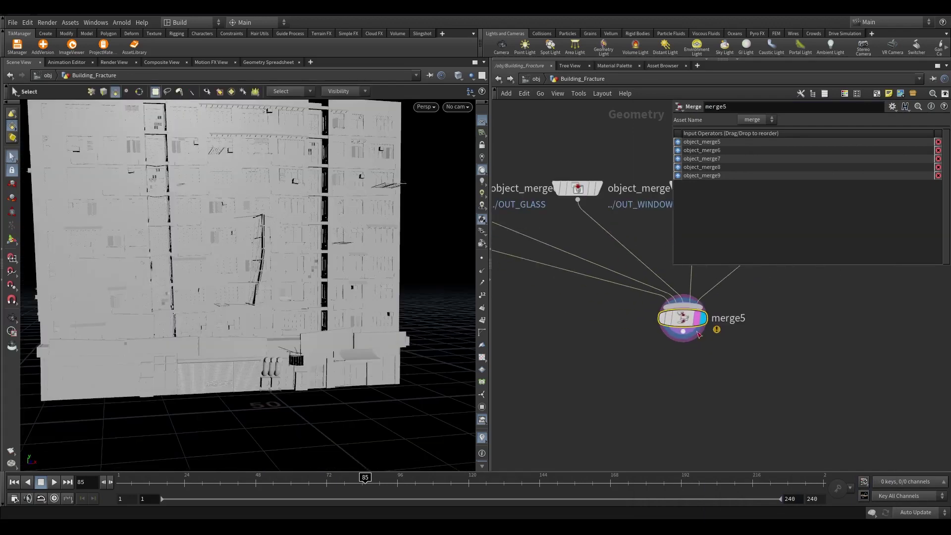
{"action": "key", "text": "Tab"}
{"action": "key", "text": "Escape"}
- Place explodedview4 below merge5, check its roughly 61,500 pieces, and frame the exploded building
{"action": "left_click", "coordinate": [675, 389]}
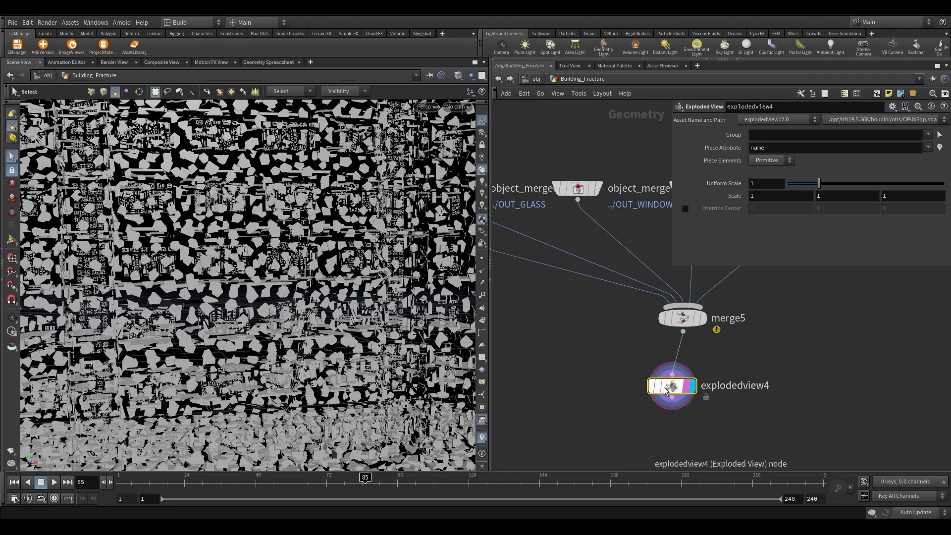
{"action": "middle_click", "coordinate": [680, 387]}
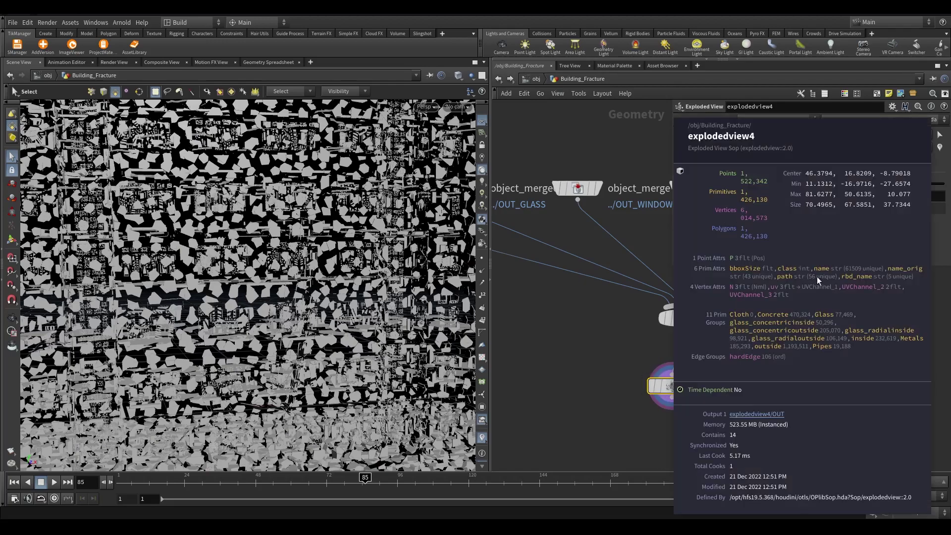
{"action": "key", "text": "Escape"}
{"action": "key", "text": "h"}
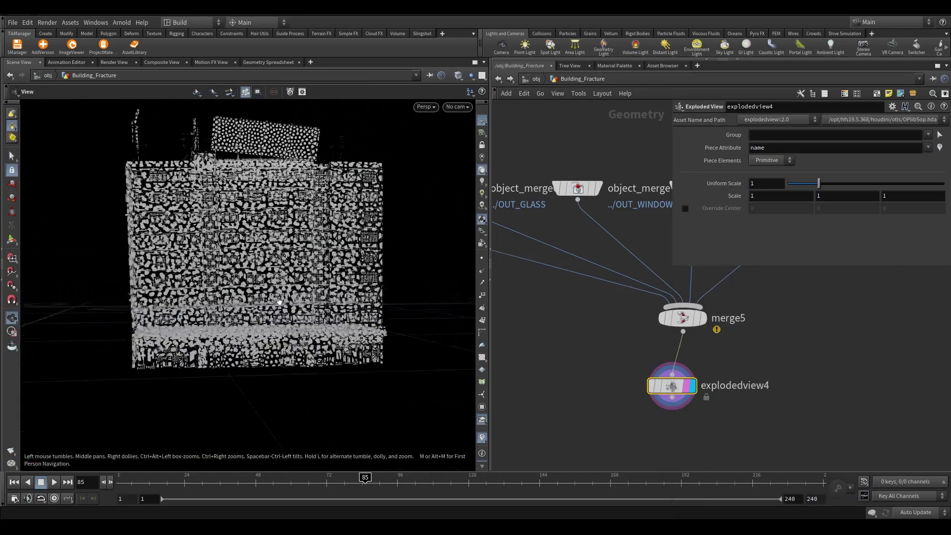
{"action": "mouse_move", "coordinate": [269, 300]}
{"action": "right_mouse_down"}
{"action": "mouse_move", "coordinate": [334, 232]}
{"action": "mouse_move", "coordinate": [369, 153]}
{"action": "mouse_move", "coordinate": [337, 265]}
{"action": "mouse_move", "coordinate": [329, 275]}
{"action": "mouse_move", "coordinate": [319, 248]}
{"action": "mouse_move", "coordinate": [334, 204]}
{"action": "mouse_move", "coordinate": [306, 310]}
{"action": "mouse_move", "coordinate": [227, 395]}
{"action": "right_mouse_up"}
{"action": "key", "text": "s"}
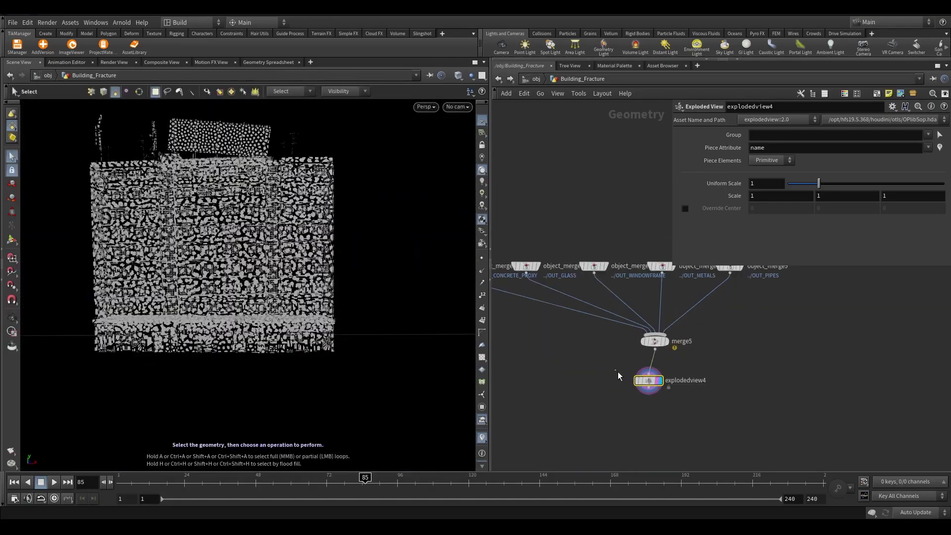